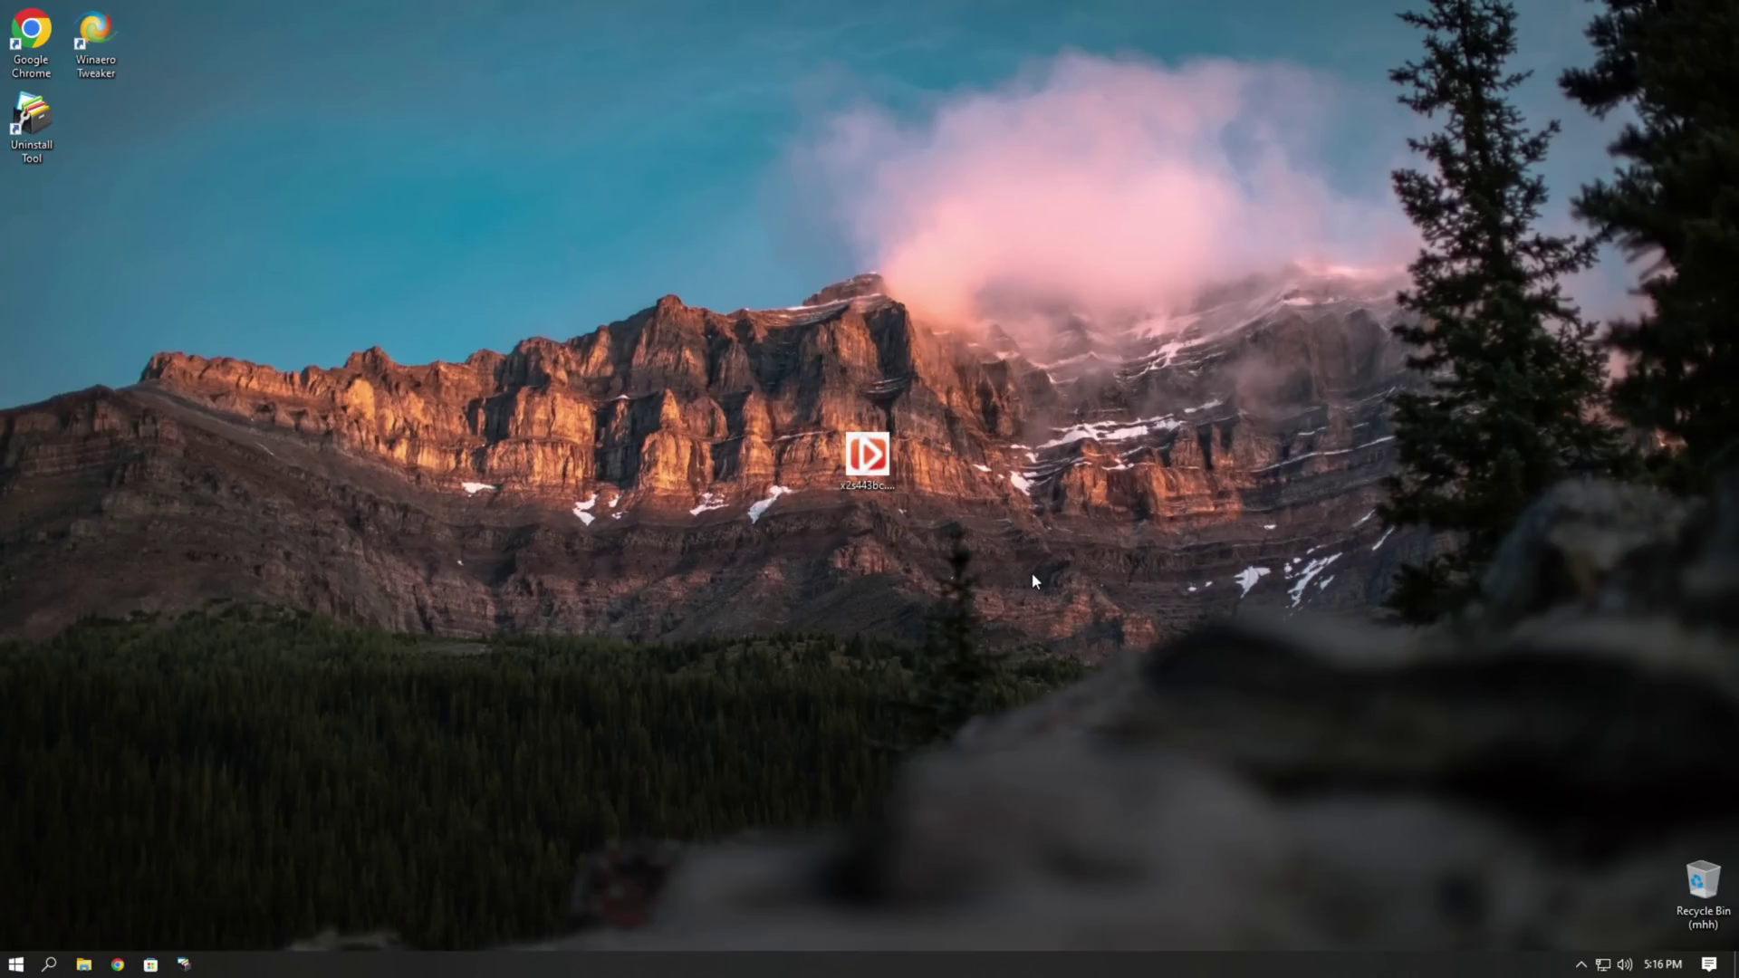
Launch the Downloadly installer x2s443bc.cs1.exe from the desktop
{"action": "left_click_drag", "start_coordinate": [1031, 573], "coordinate": [958, 509]}
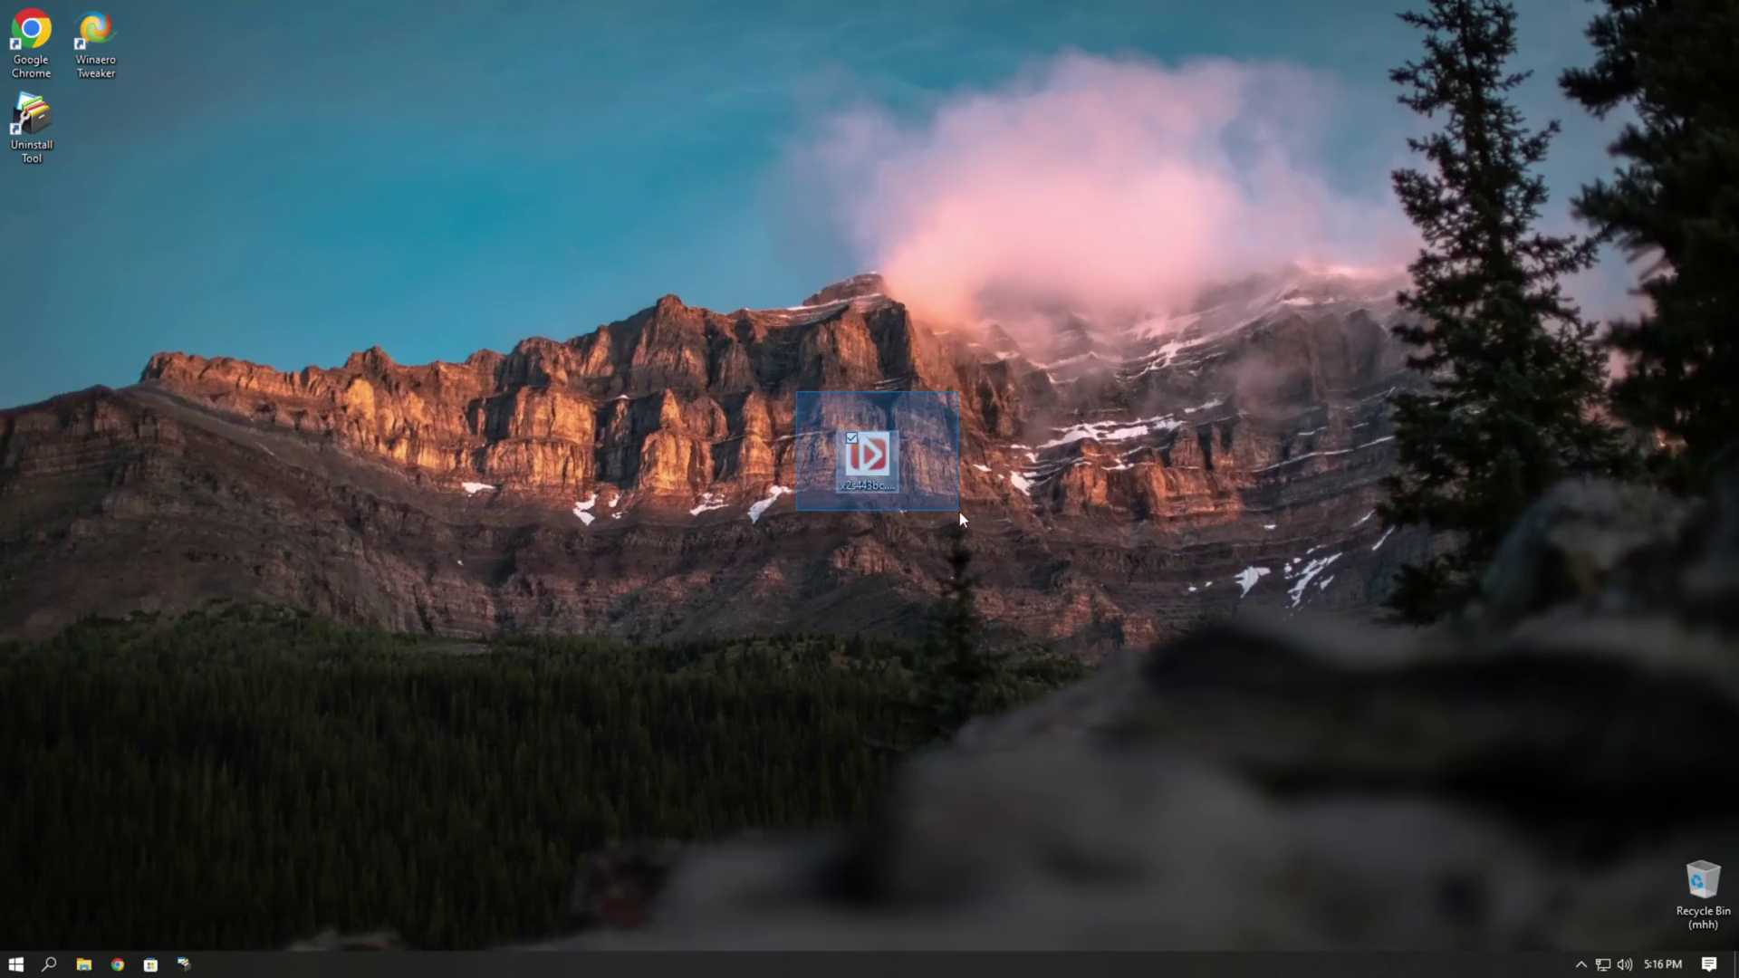
{"action": "left_click", "coordinate": [774, 404]}
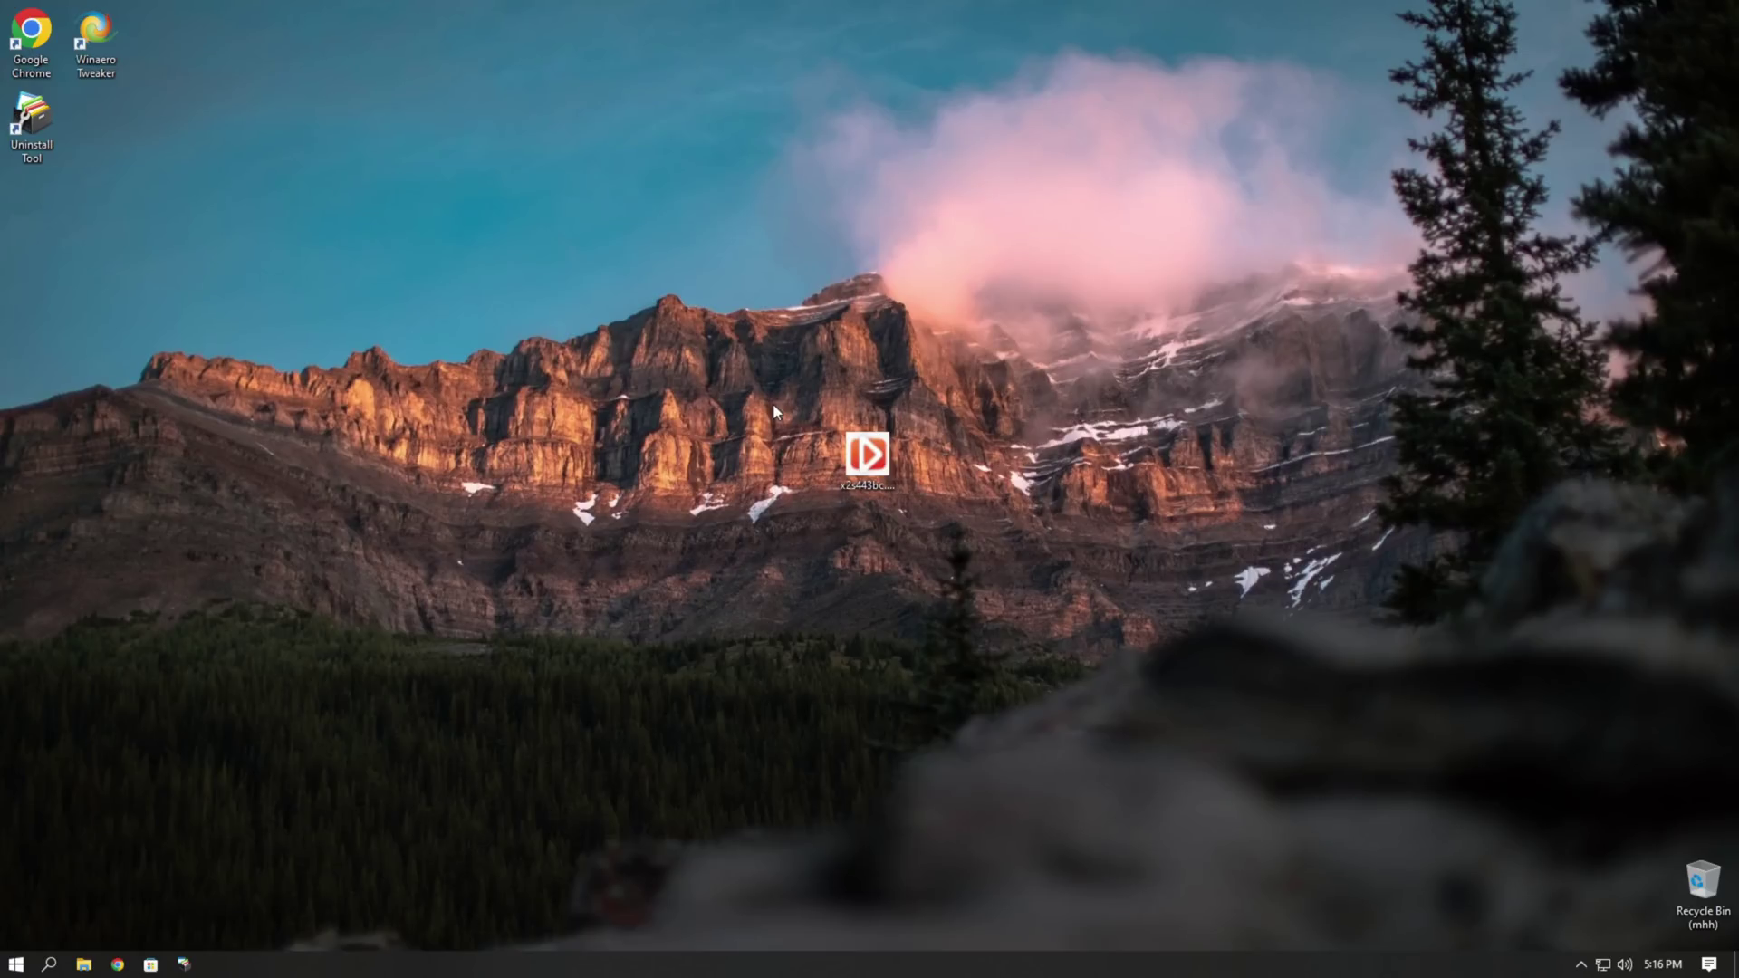
{"action": "left_click", "coordinate": [844, 453]}
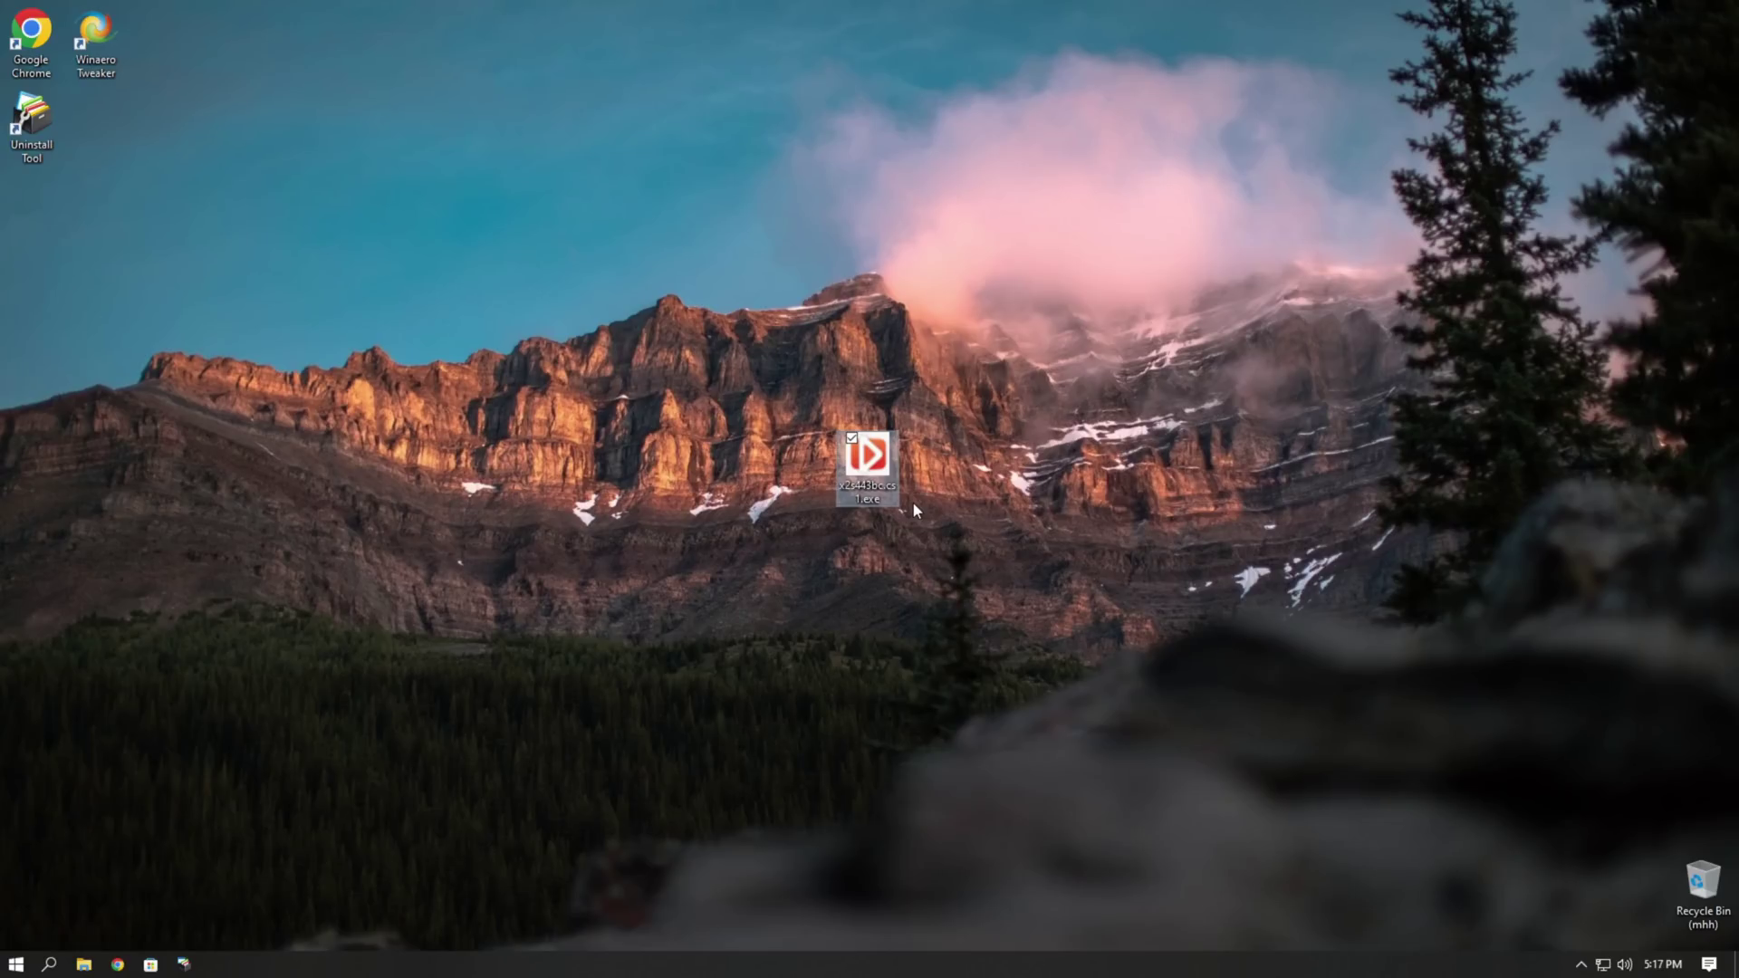
{"action": "left_click", "coordinate": [937, 524]}
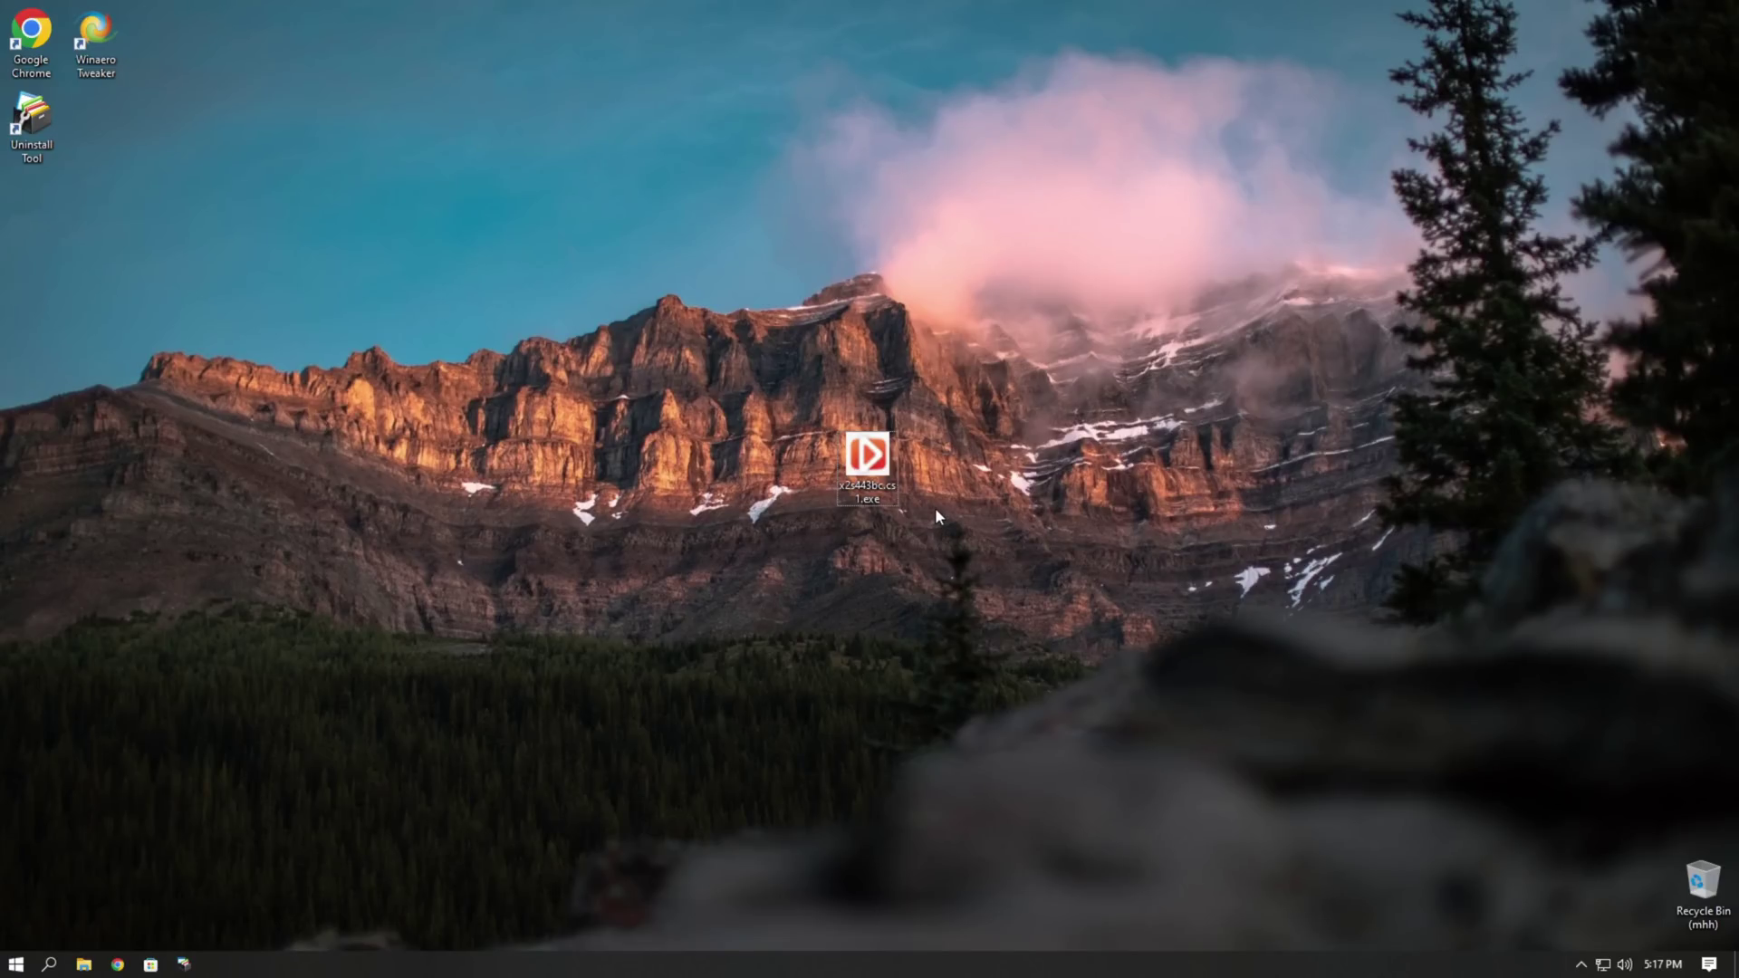
{"action": "mouse_move", "coordinate": [851, 513]}
{"action": "left_click", "coordinate": [882, 473]}
{"action": "double_click", "coordinate": [882, 473]}
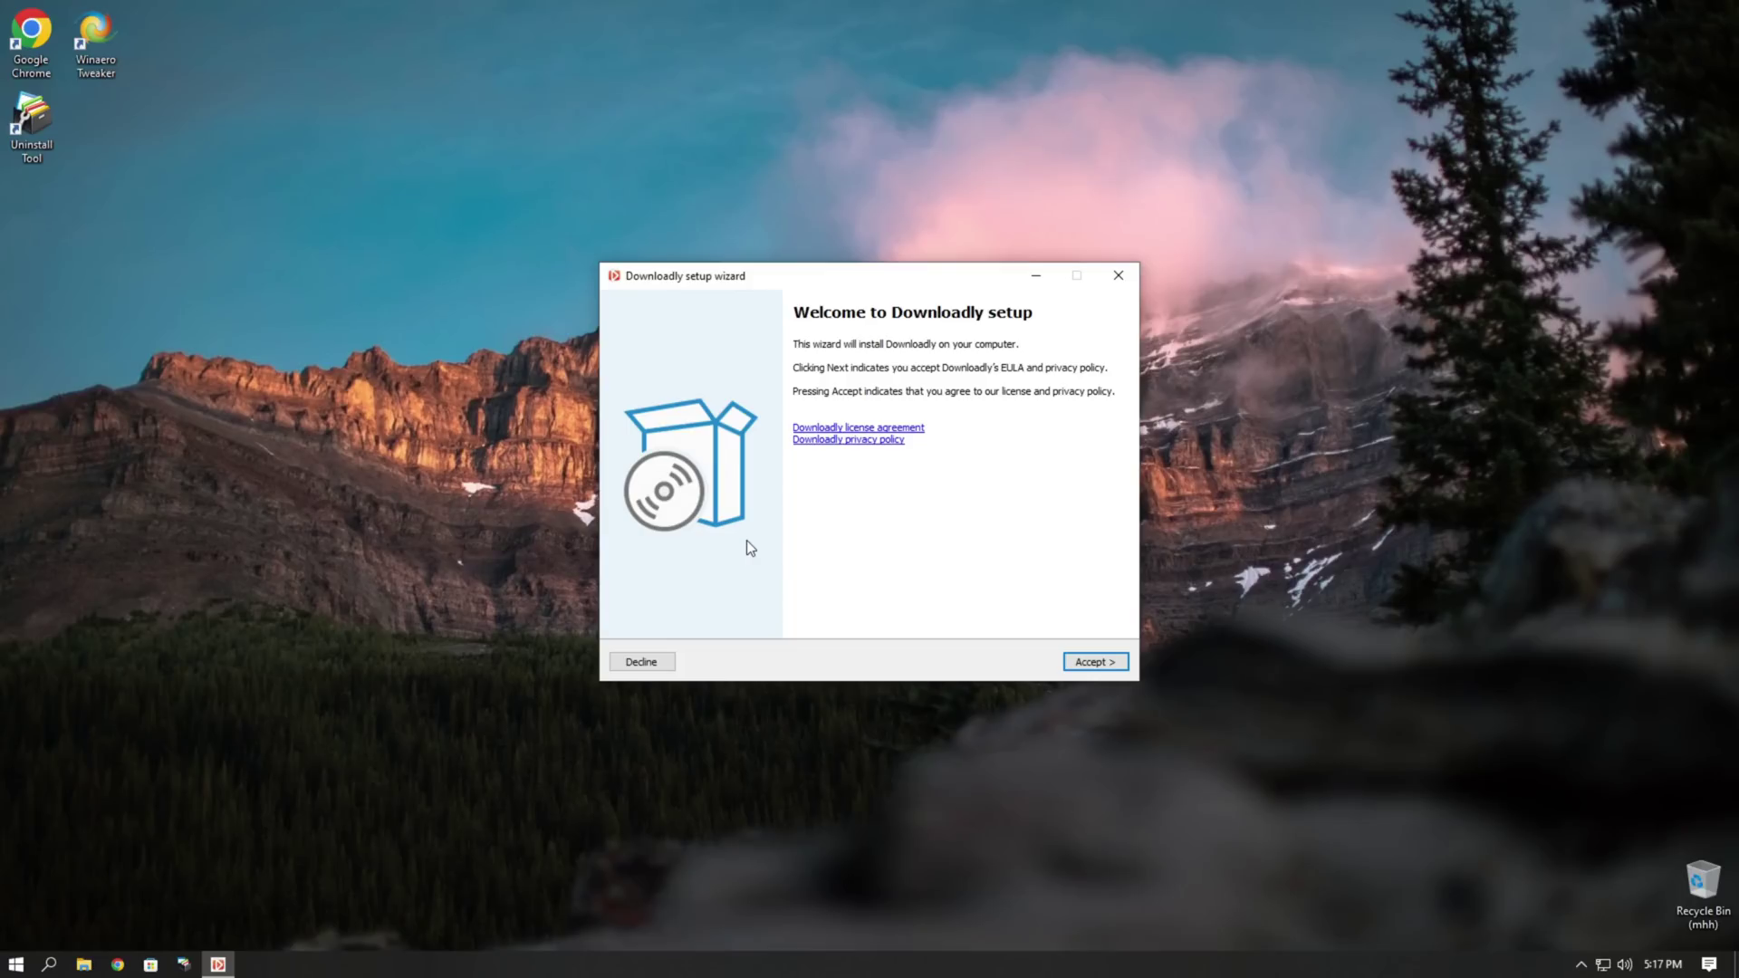
Reposition the setup wizard window, then accept the welcome terms to advance
{"action": "left_click_drag", "start_coordinate": [828, 281], "coordinate": [810, 535]}
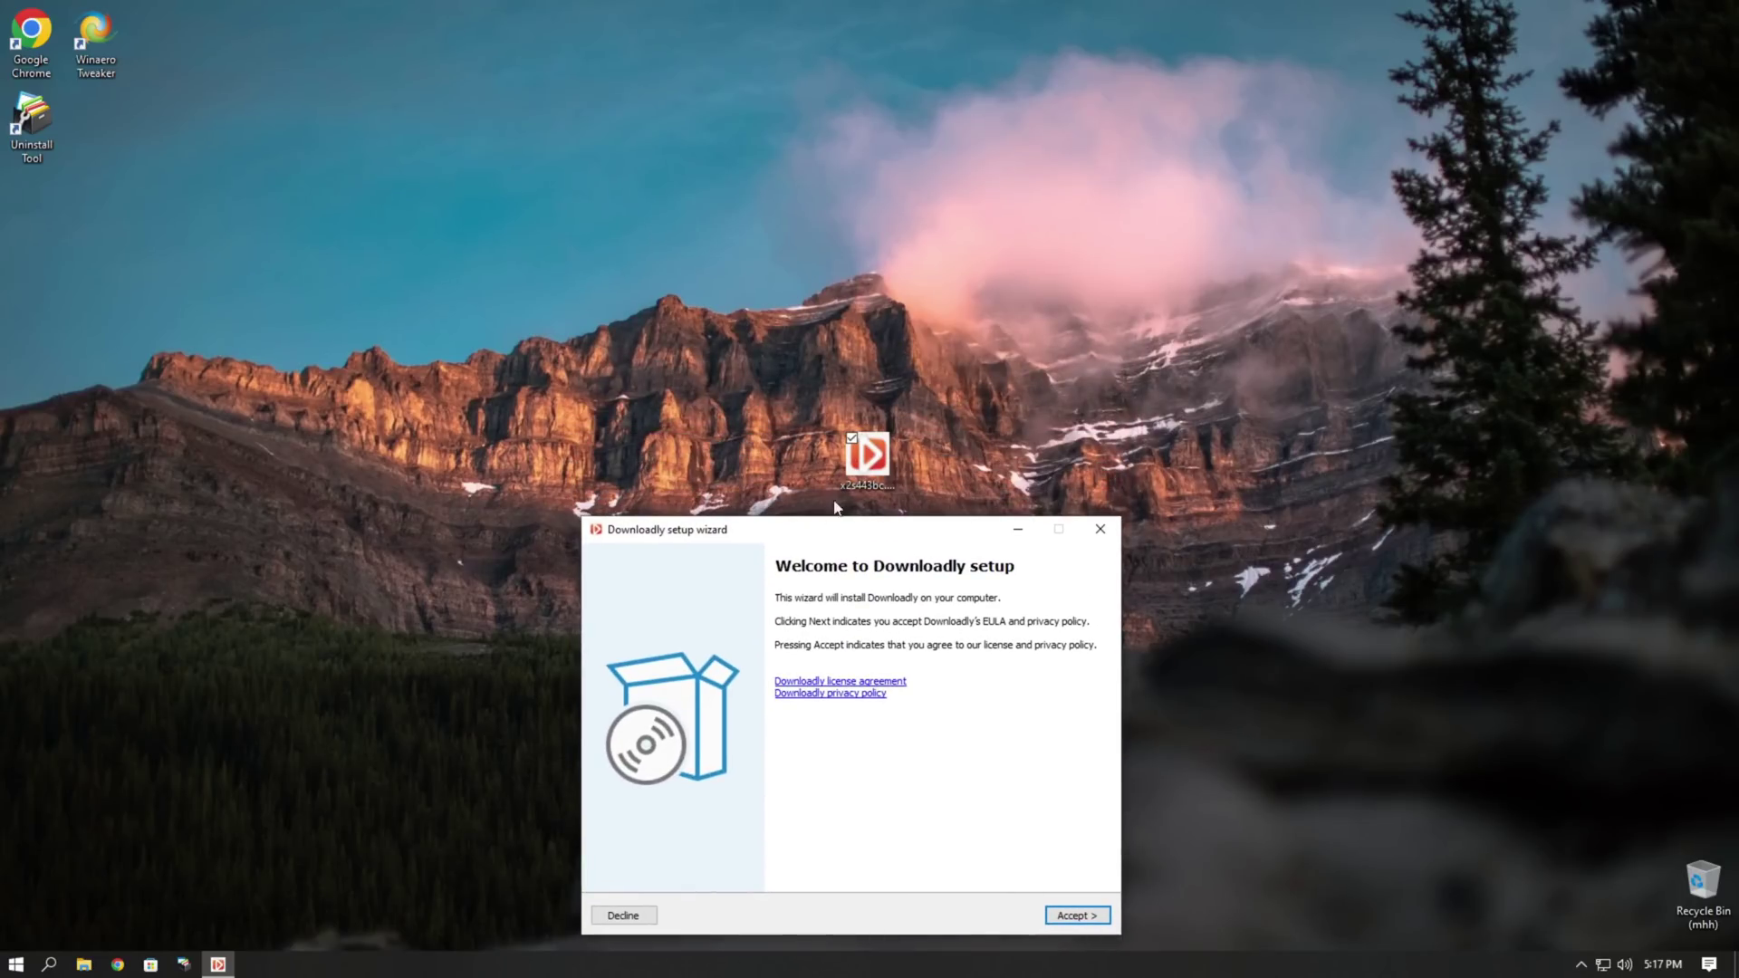
{"action": "left_click", "coordinate": [869, 463]}
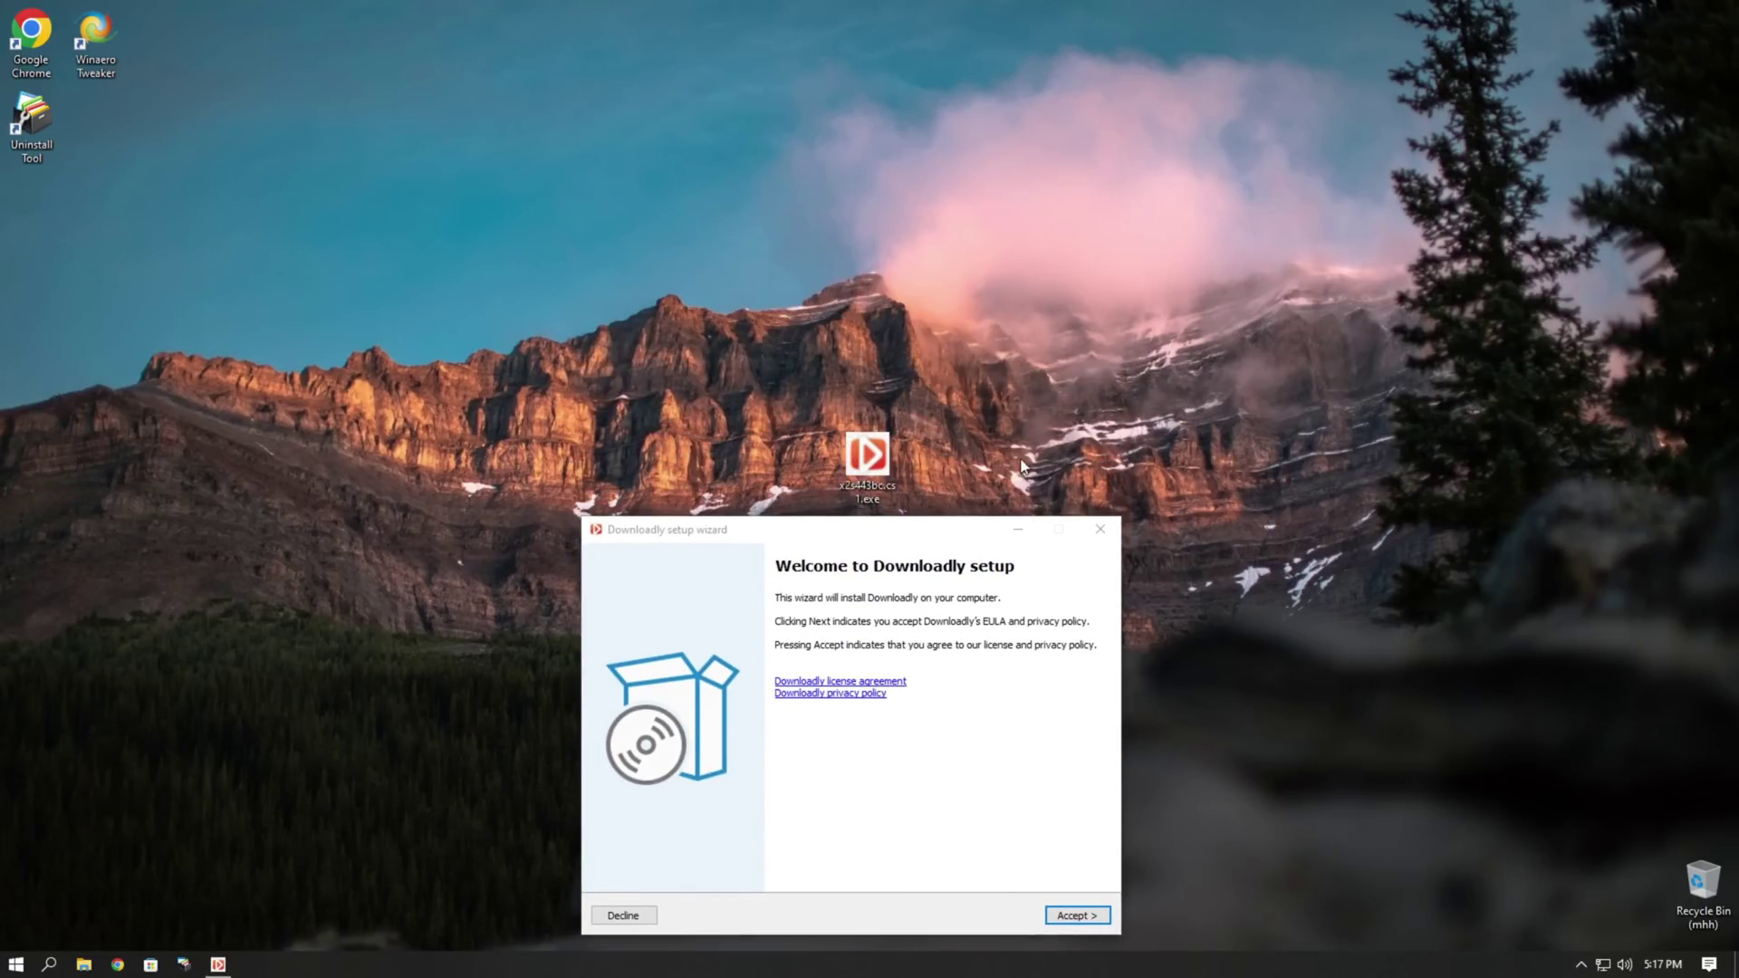
{"action": "left_click_drag", "start_coordinate": [928, 370], "coordinate": [831, 511]}
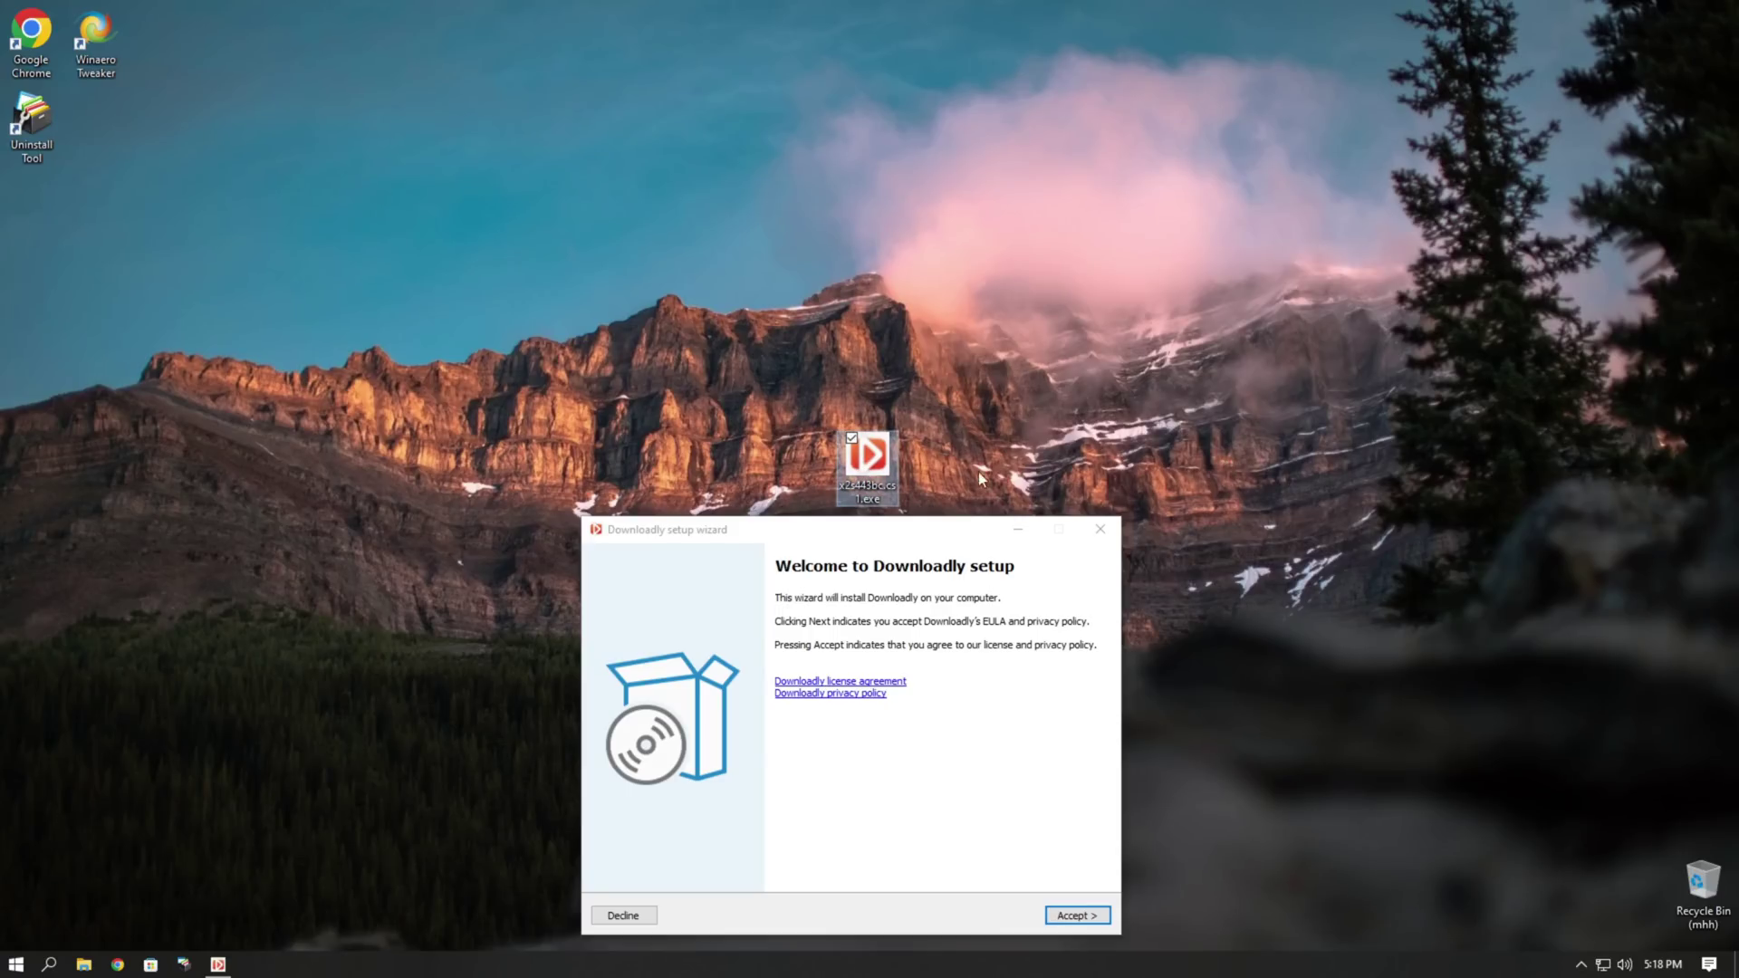
{"action": "left_click", "coordinate": [938, 469]}
{"action": "left_click_drag", "start_coordinate": [892, 535], "coordinate": [917, 328]}
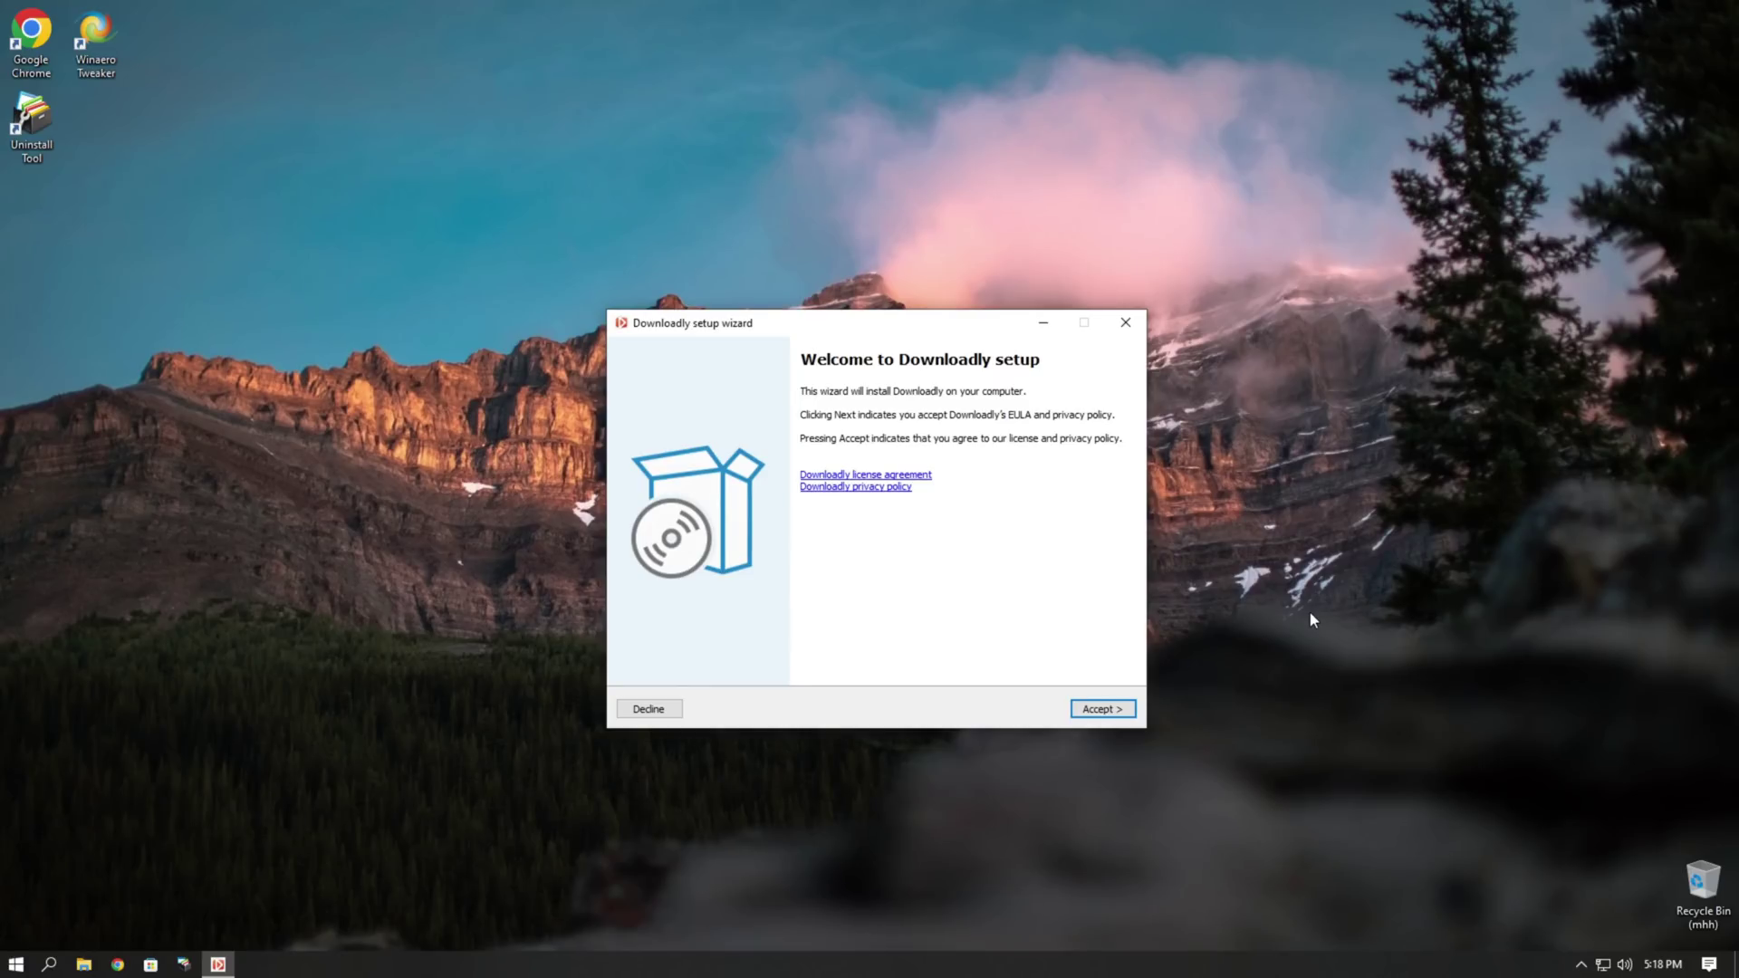
{"action": "left_click", "coordinate": [1122, 711]}
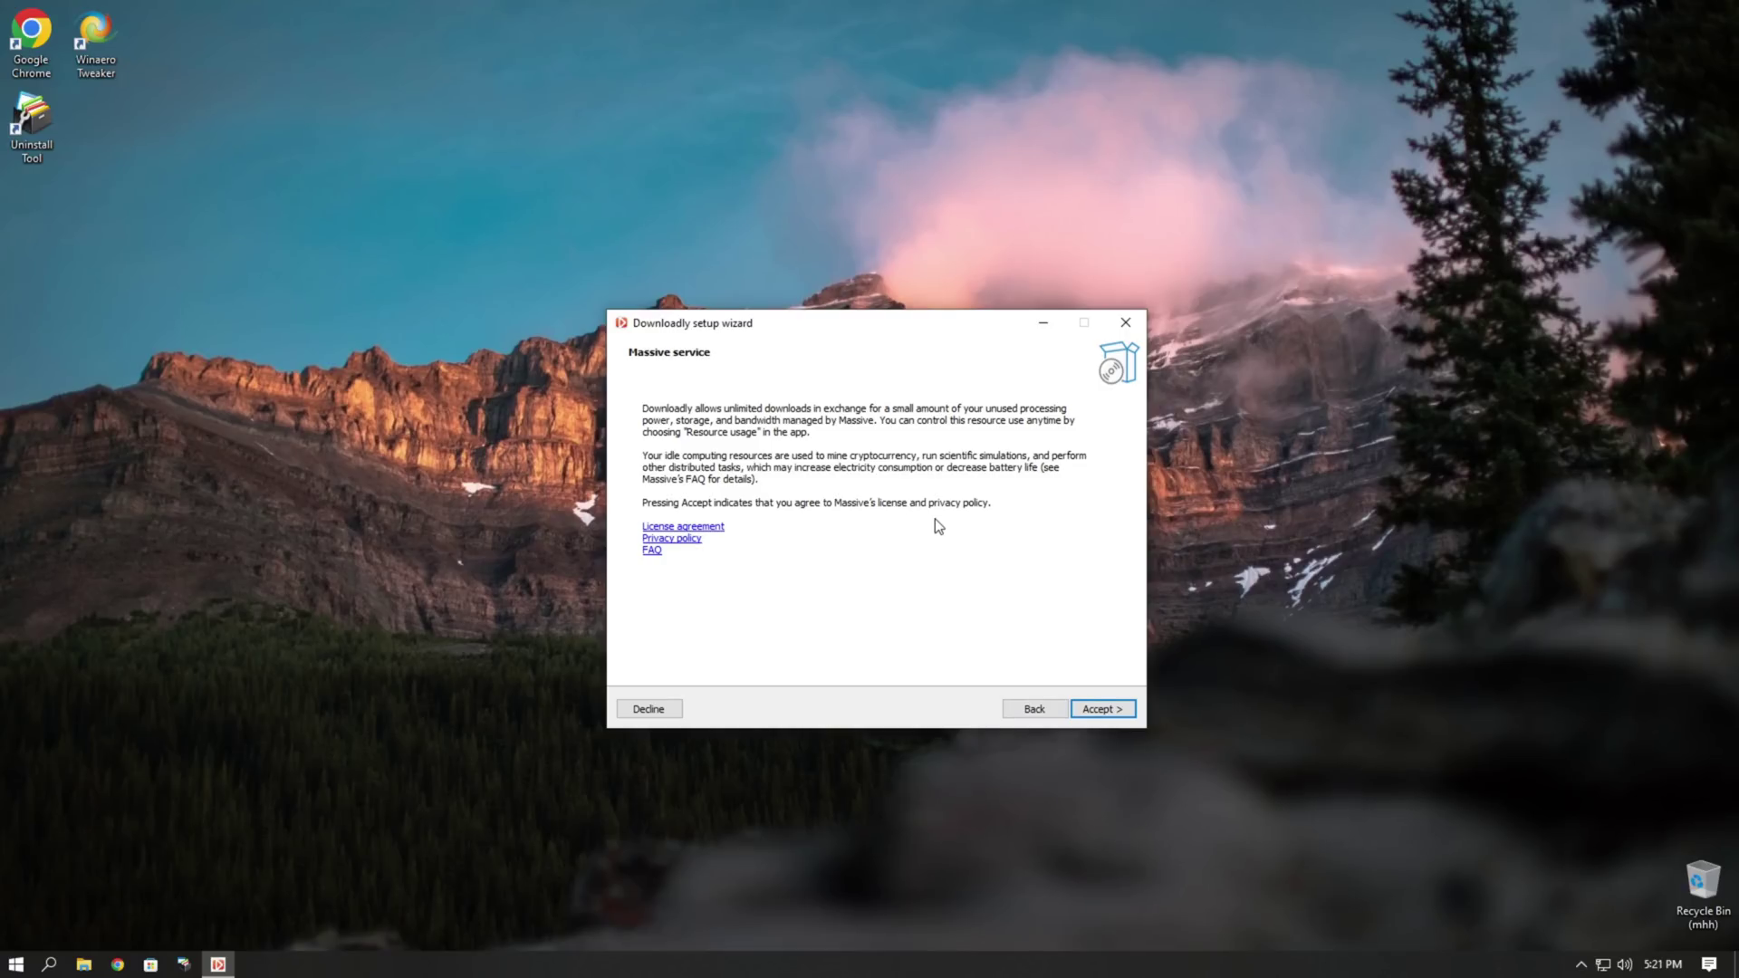
Focus the Decline button on the Massive service page
{"action": "left_click", "coordinate": [637, 711]}
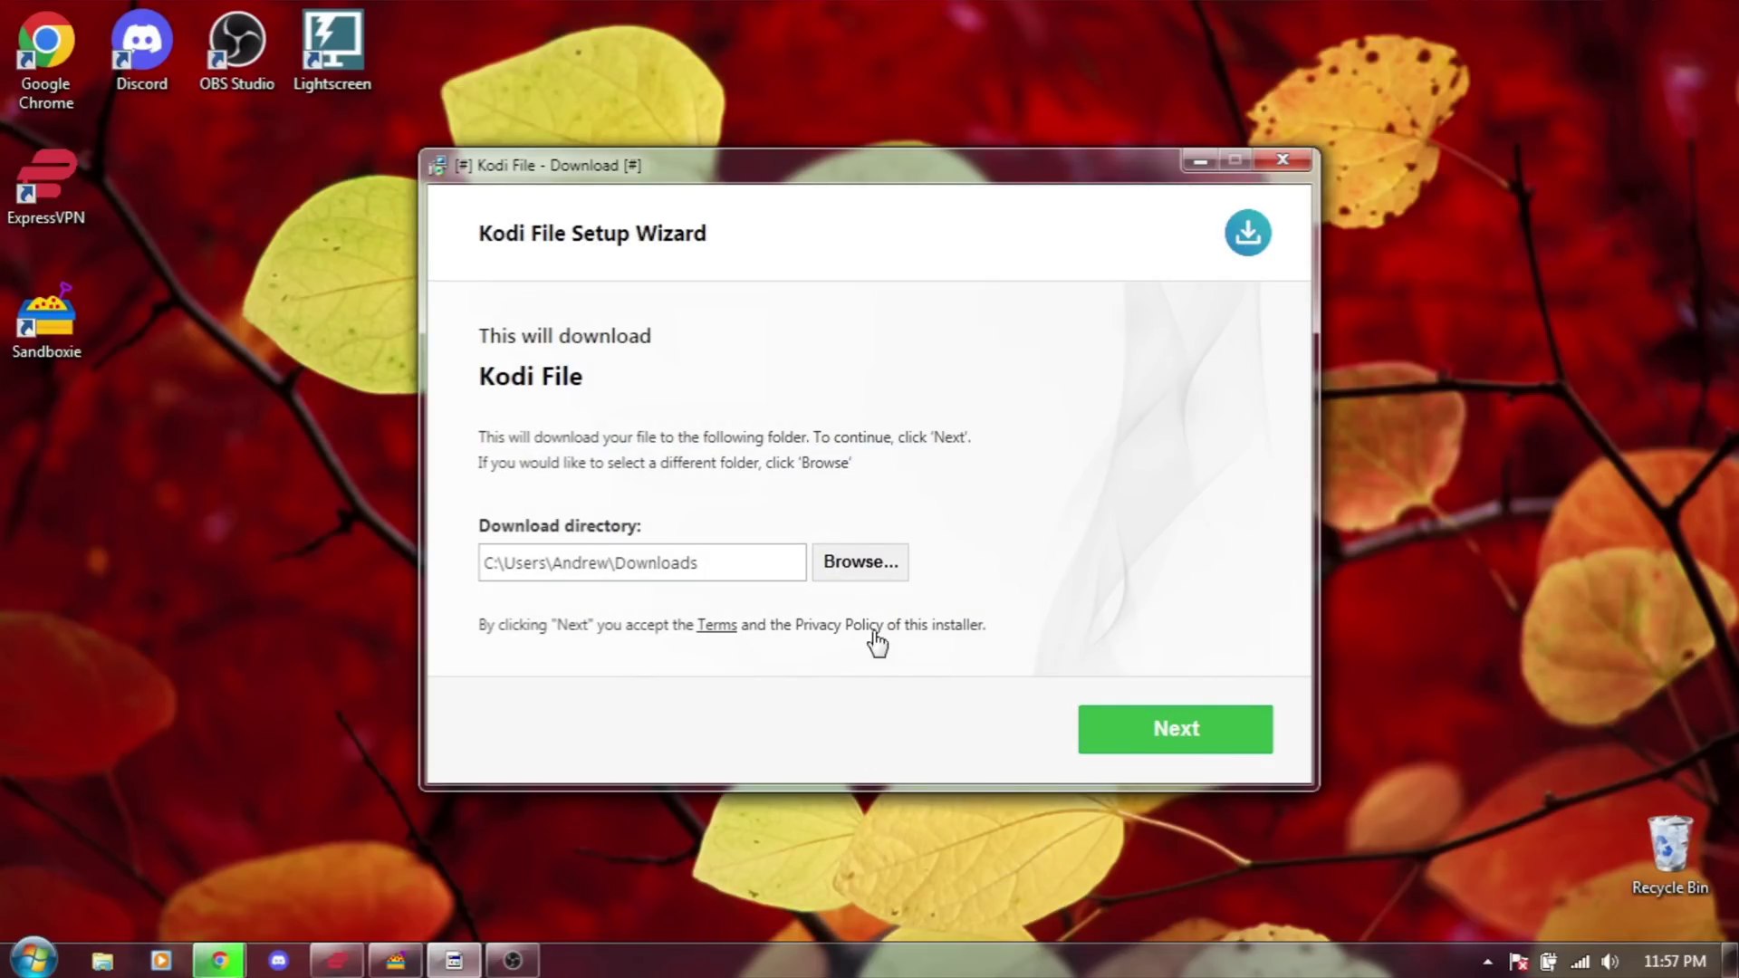
Continue past the Downloads folder page and accept the Hola VPN, Avast and Downloadly offers
{"action": "left_click", "coordinate": [1213, 748]}
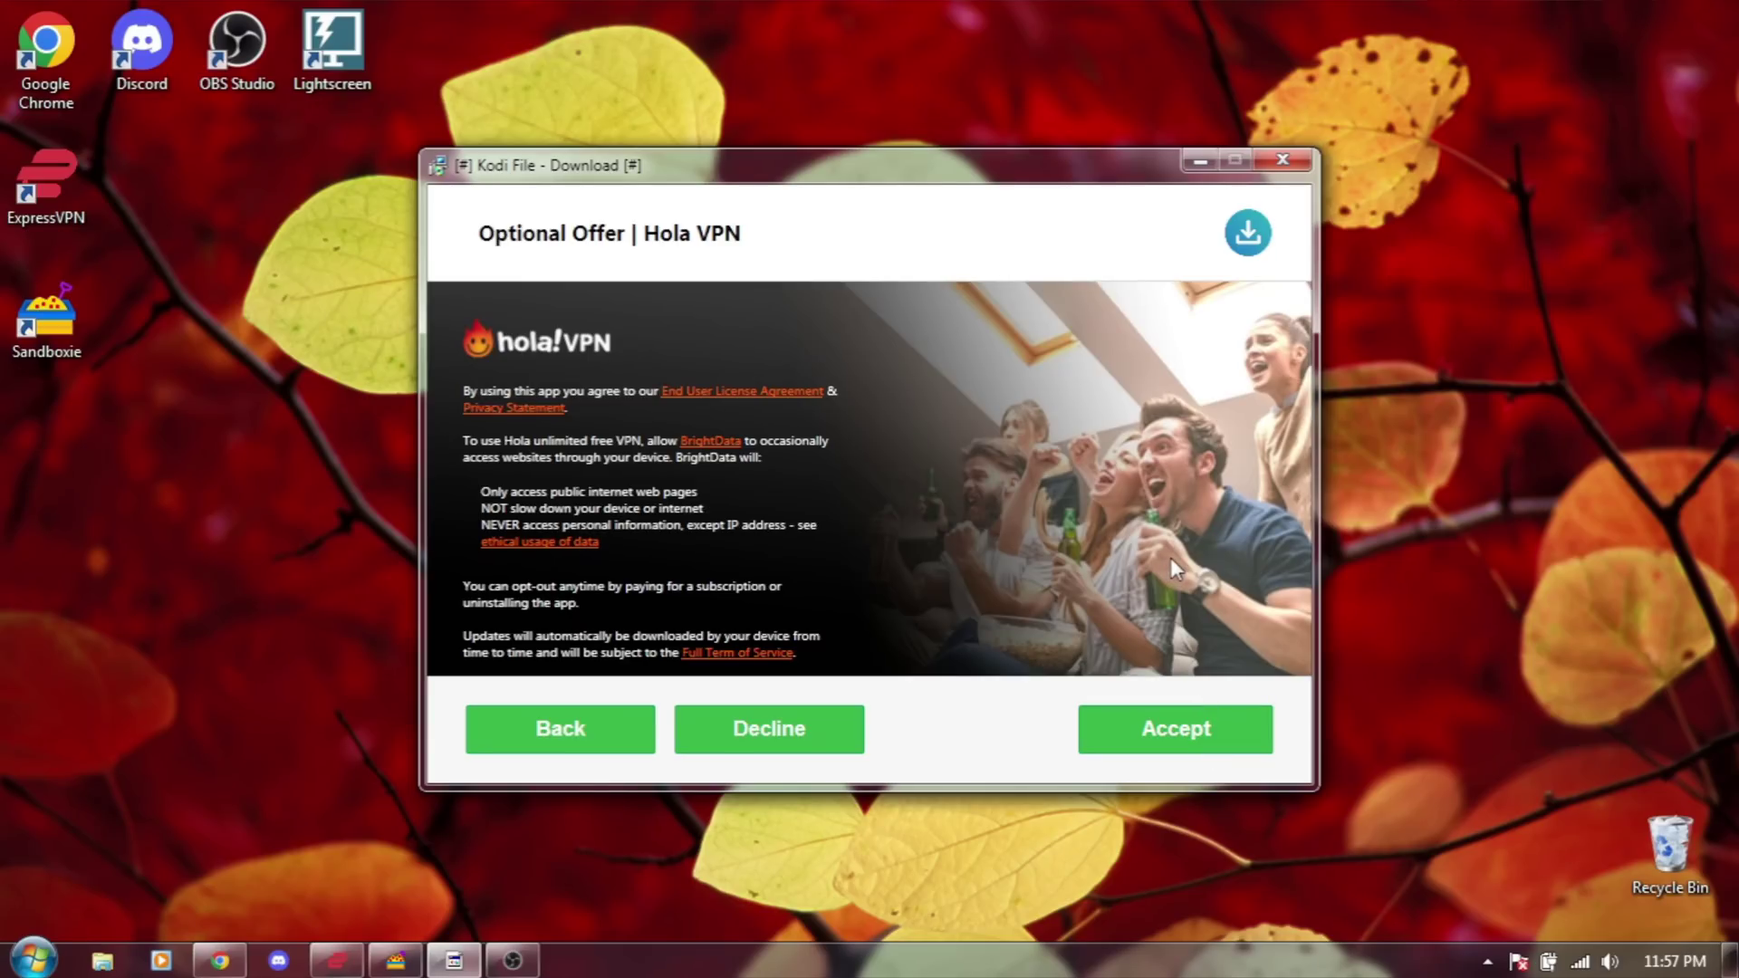
{"action": "left_click", "coordinate": [1204, 730]}
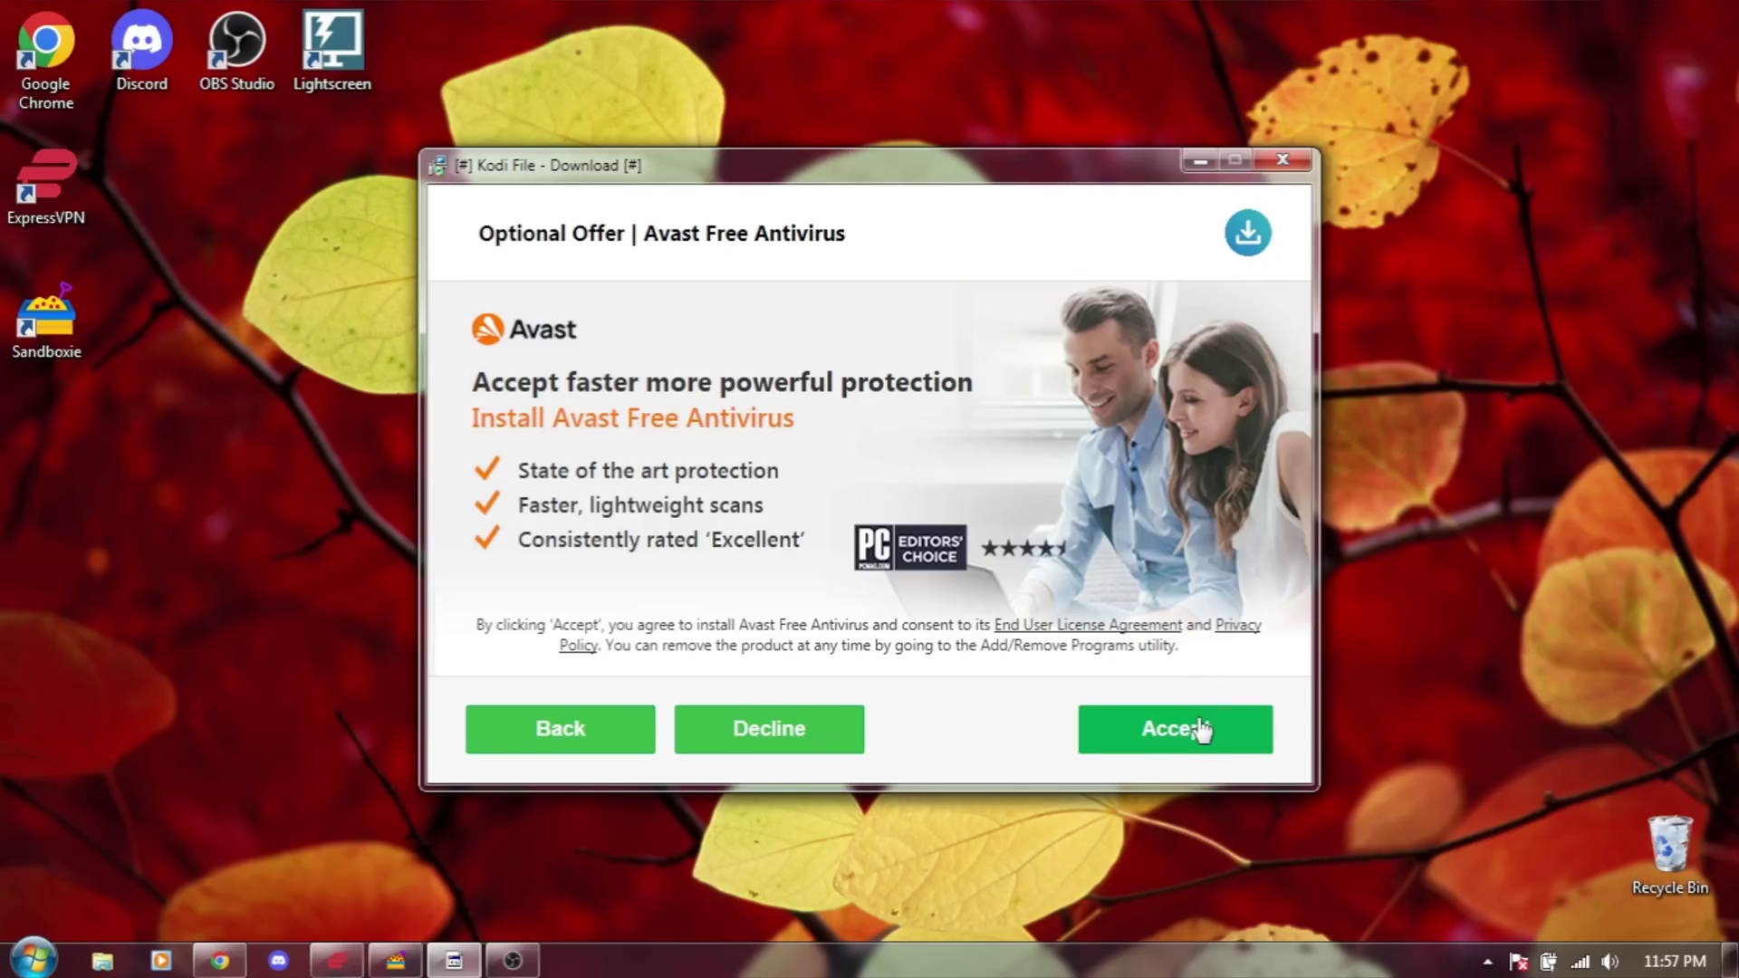
{"action": "left_click", "coordinate": [1200, 730]}
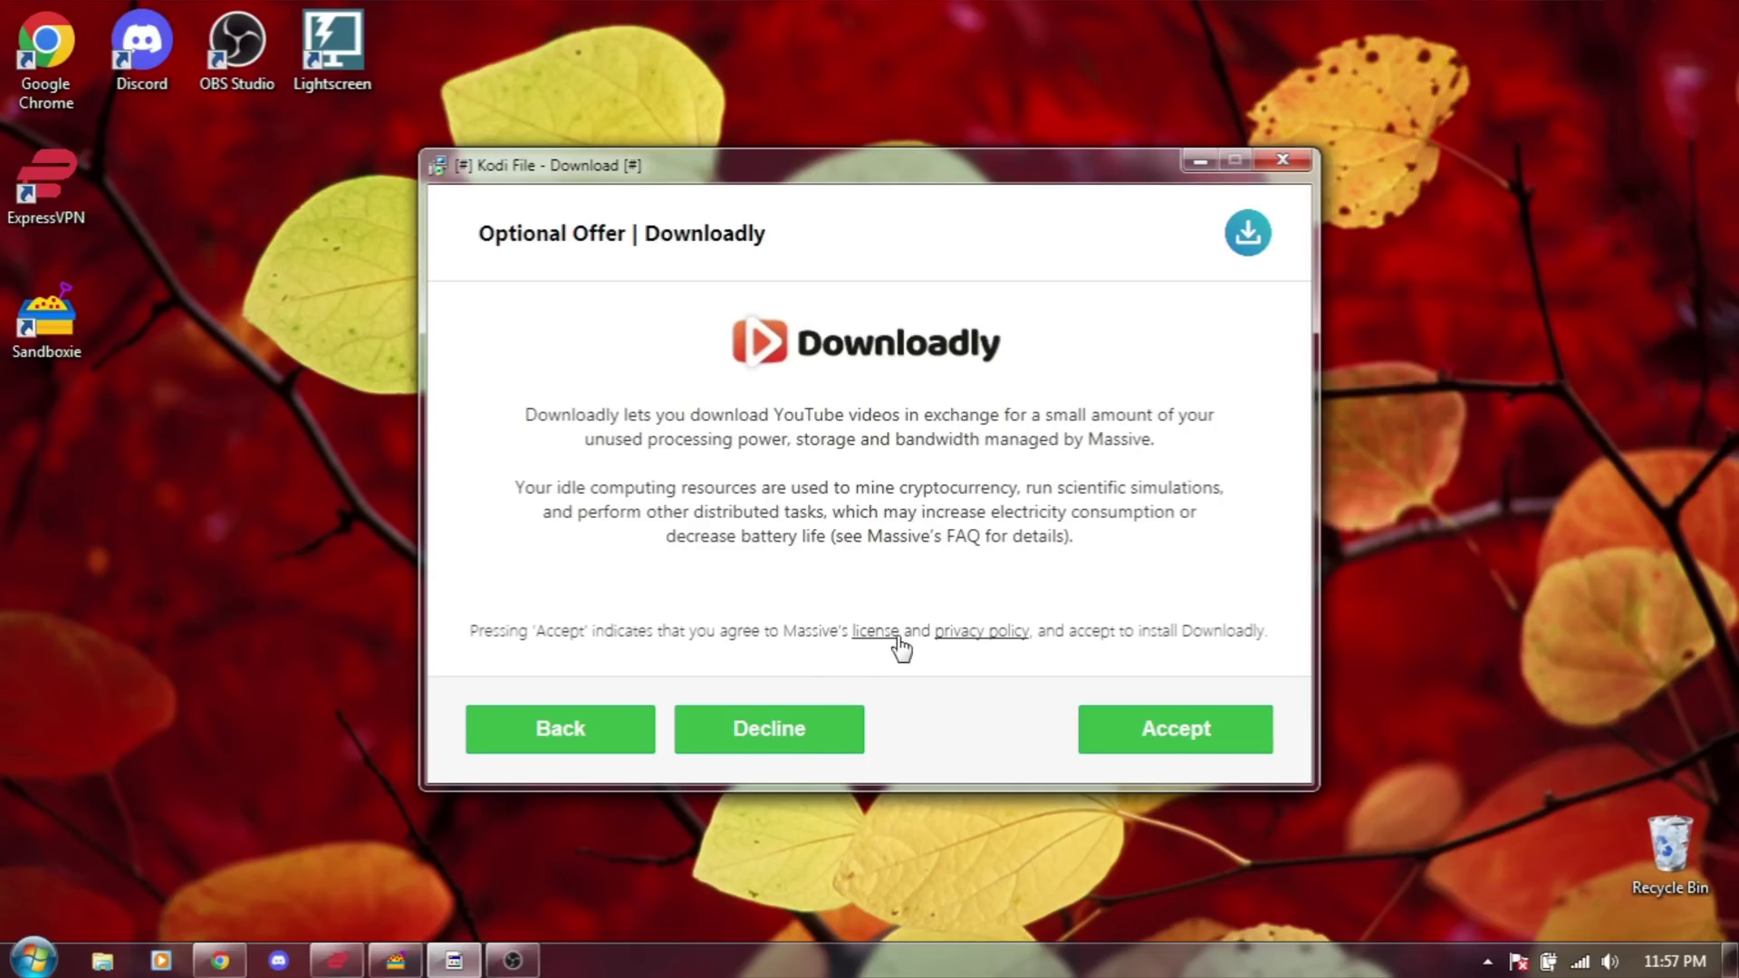
{"action": "left_click", "coordinate": [1146, 739]}
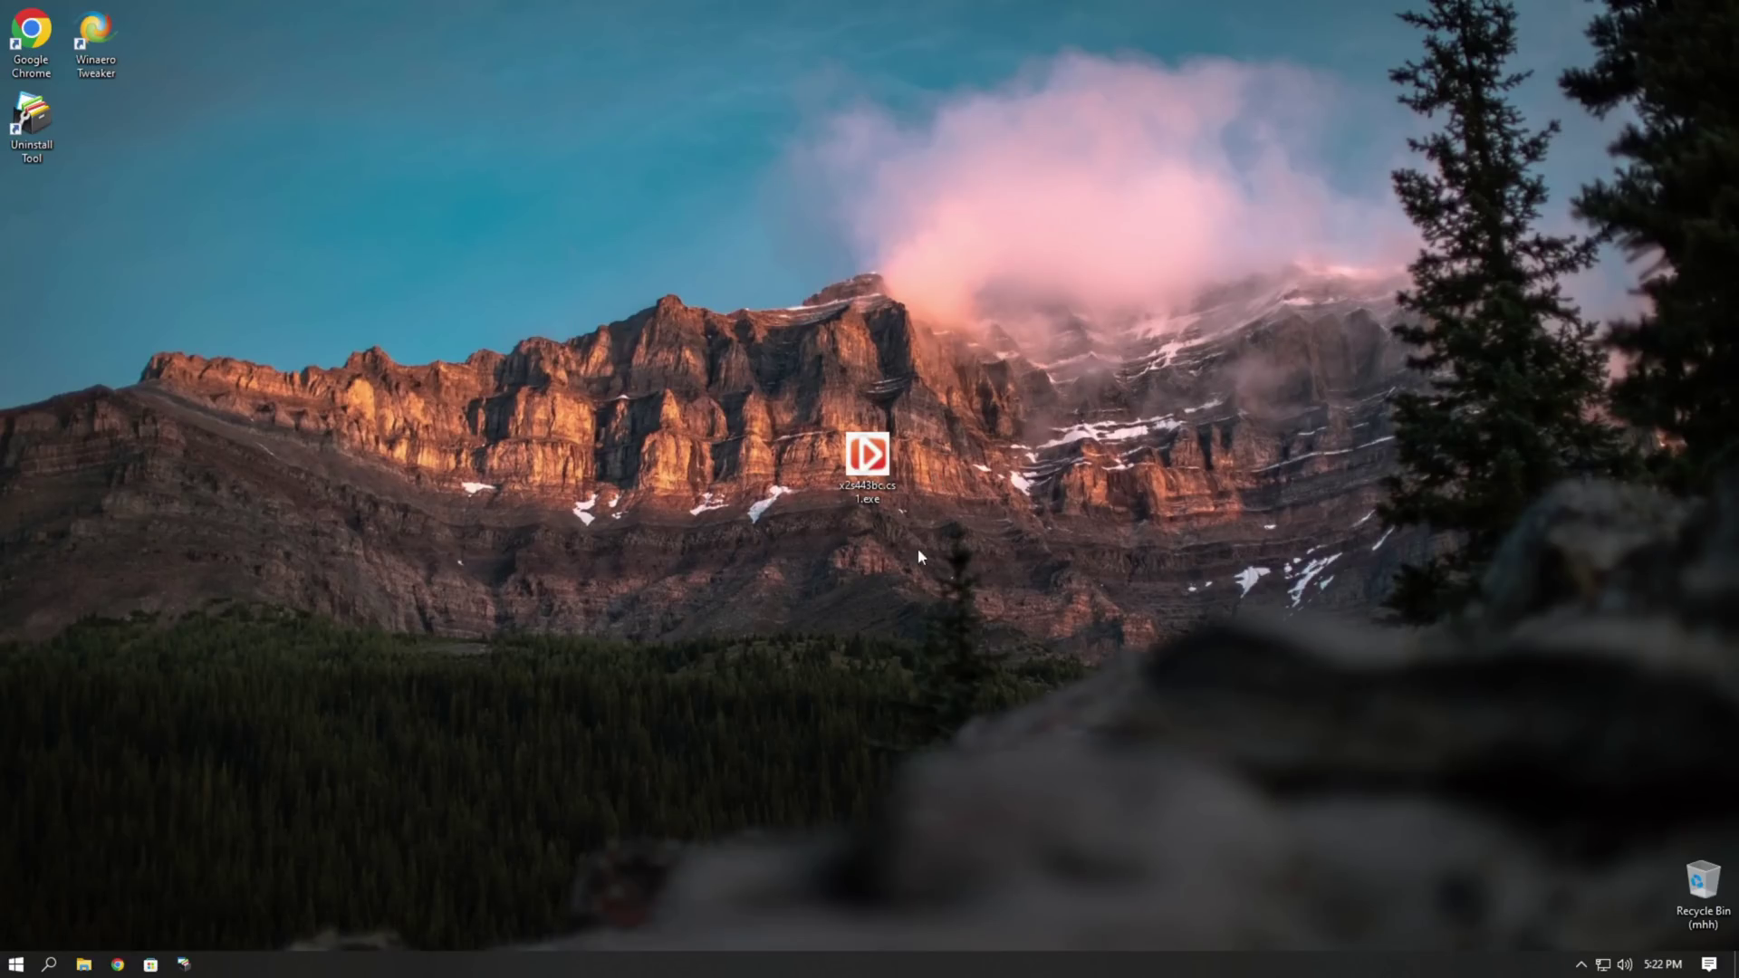
Open a Command Prompt by running cmd.exe from the Run dialog
{"action": "right_click", "coordinate": [496, 486]}
{"action": "left_click", "coordinate": [928, 616]}
{"action": "key", "text": "super+r"}
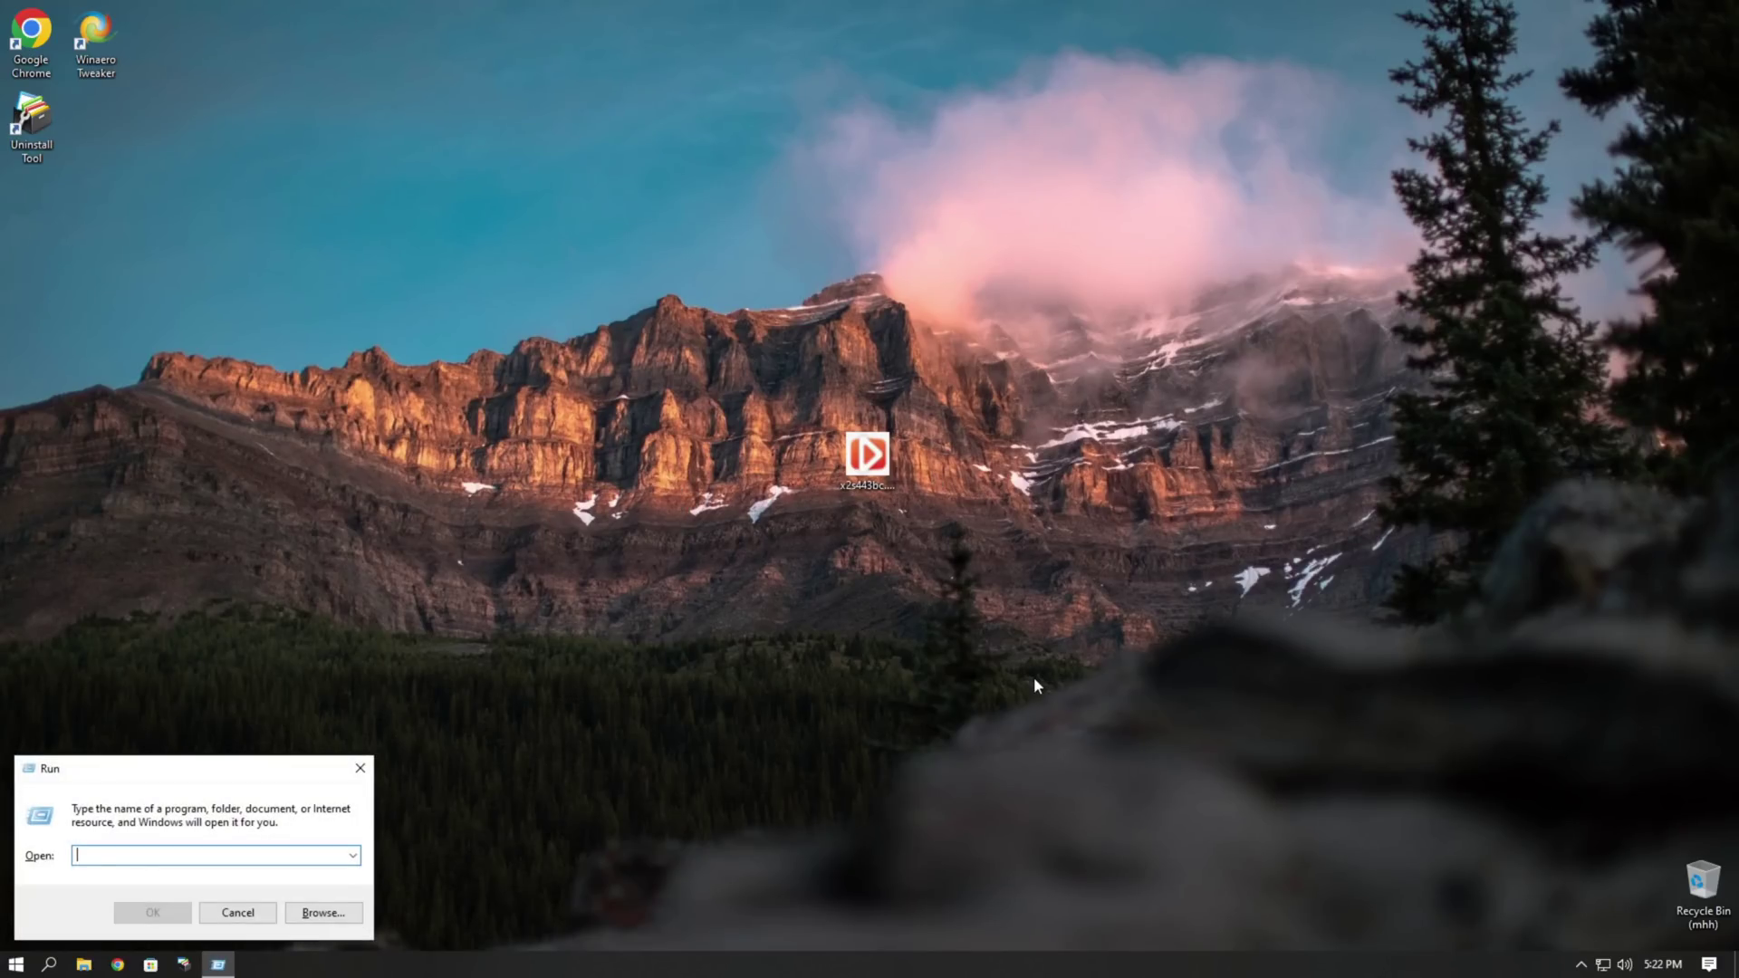
{"action": "type", "text": "cmd.exe"}
{"action": "key", "text": "Return"}
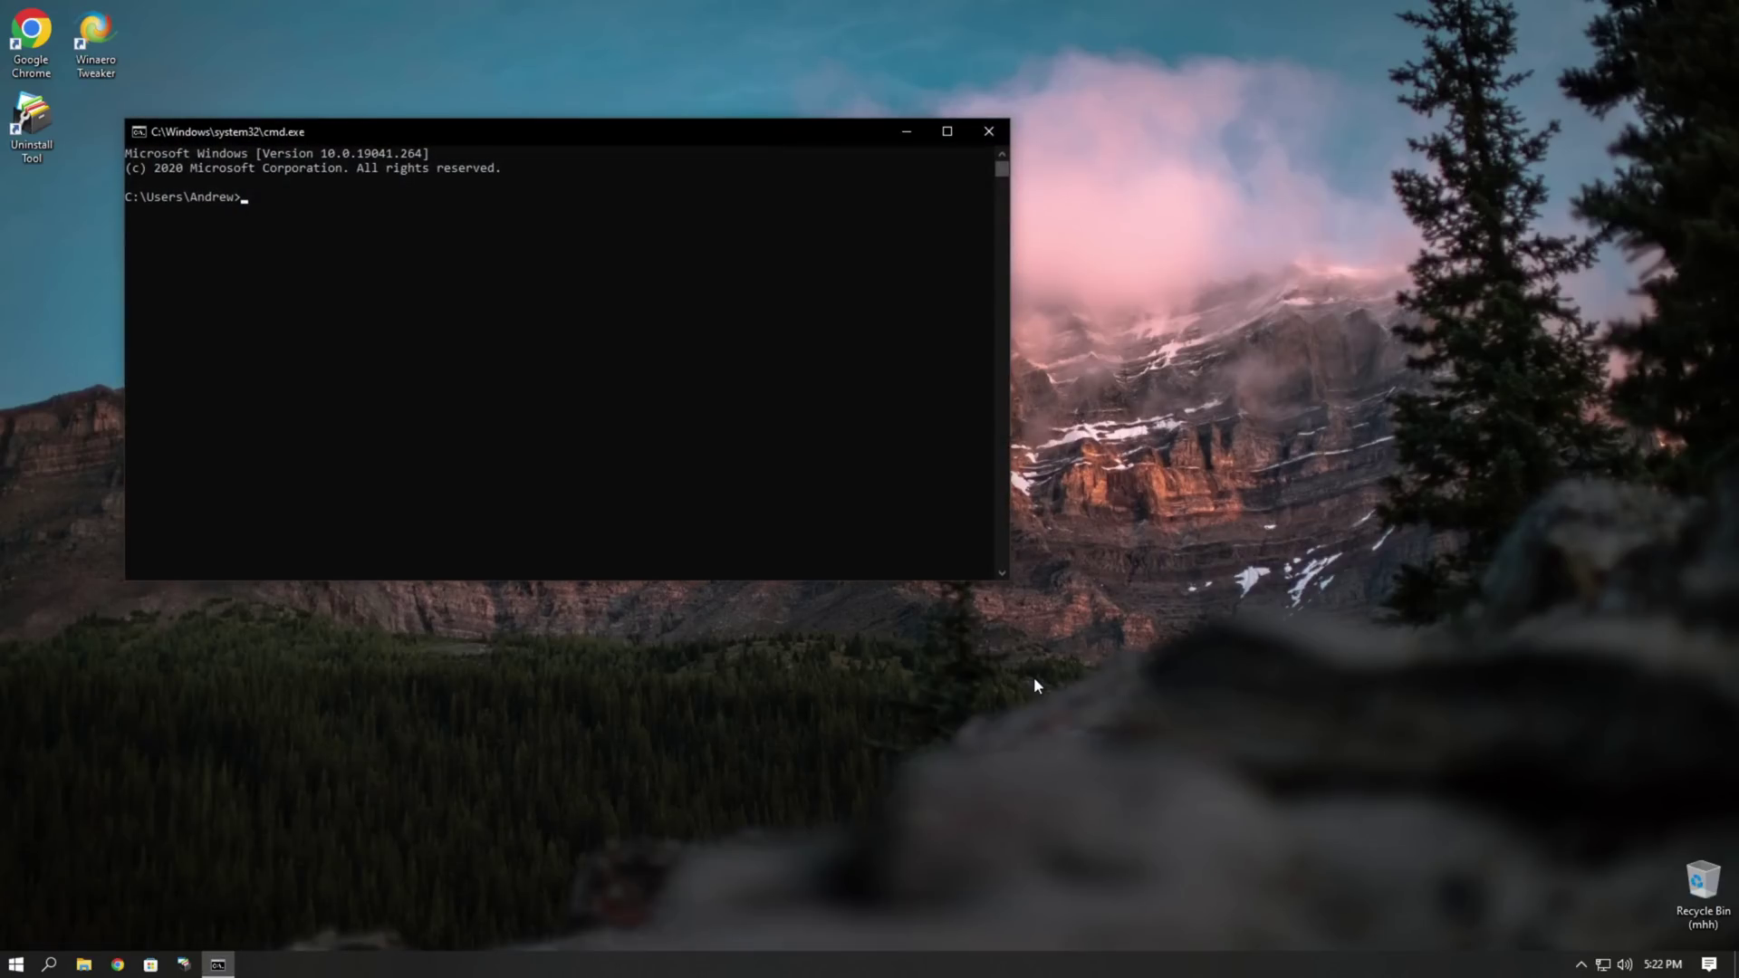
Change into the Desktop folder and type 'x2s443bc.cs1.exe /SP- /VERYSILENT /SUPPRESSMSGBOXES EnablePro'
{"action": "type", "text": "cd desktop"}
{"action": "key", "text": "Return"}
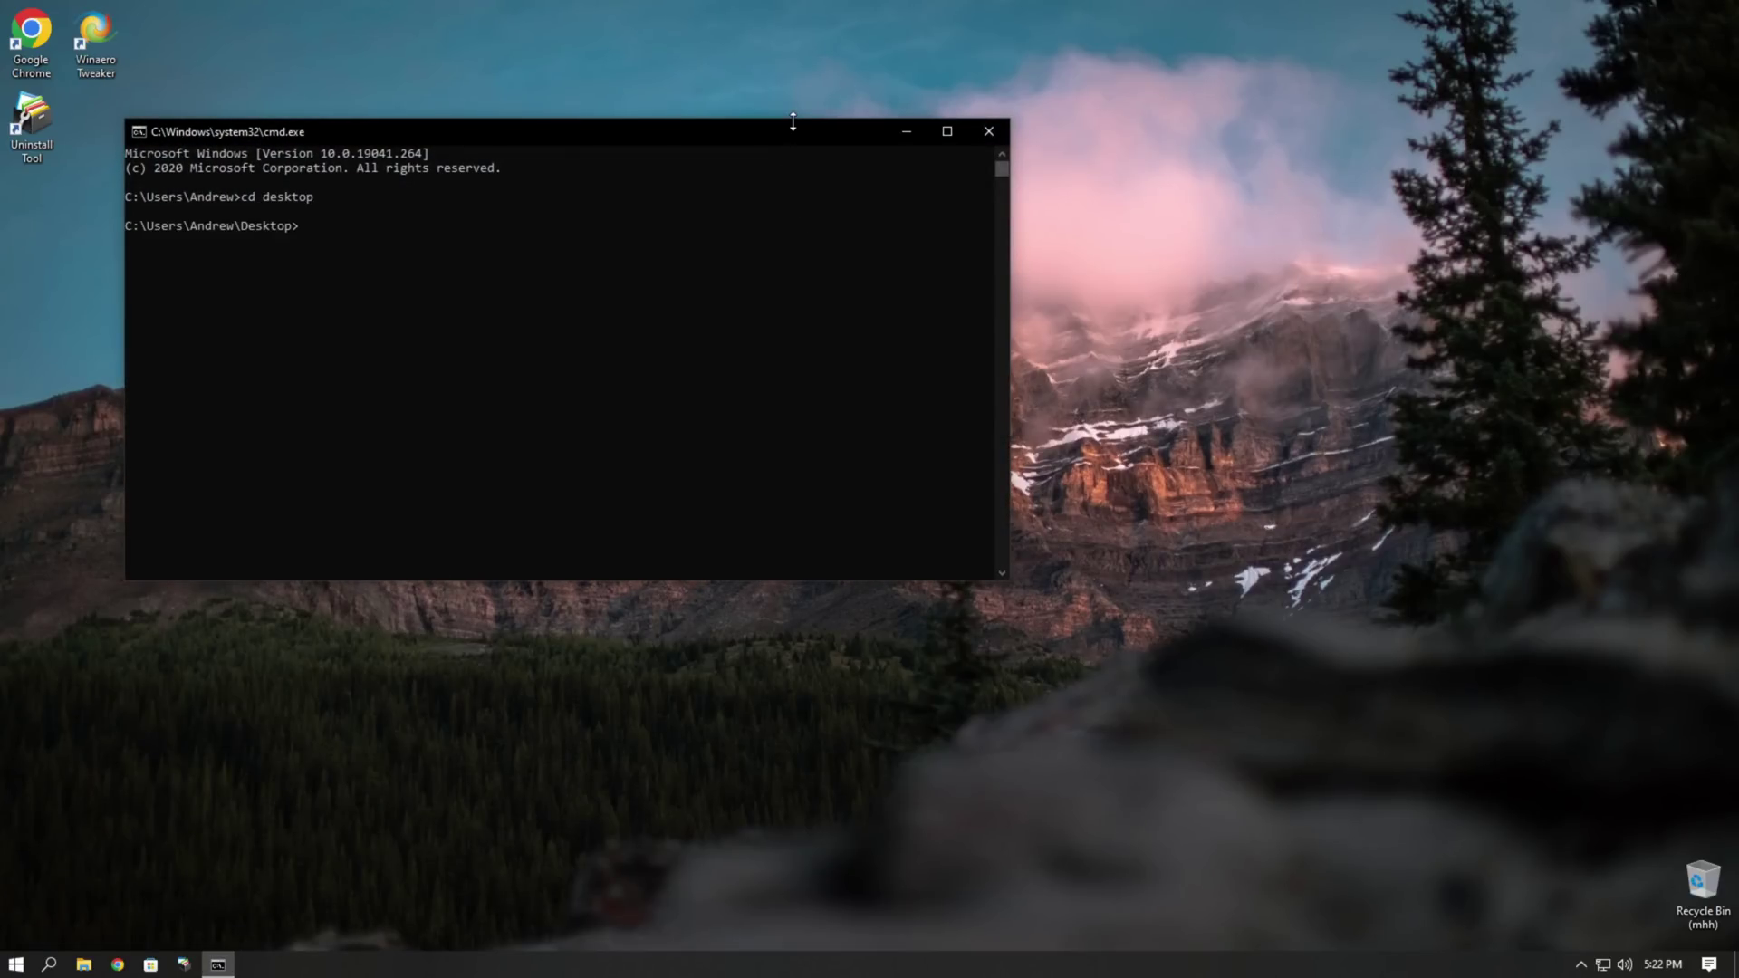
{"action": "left_click_drag", "start_coordinate": [793, 125], "coordinate": [1146, 534]}
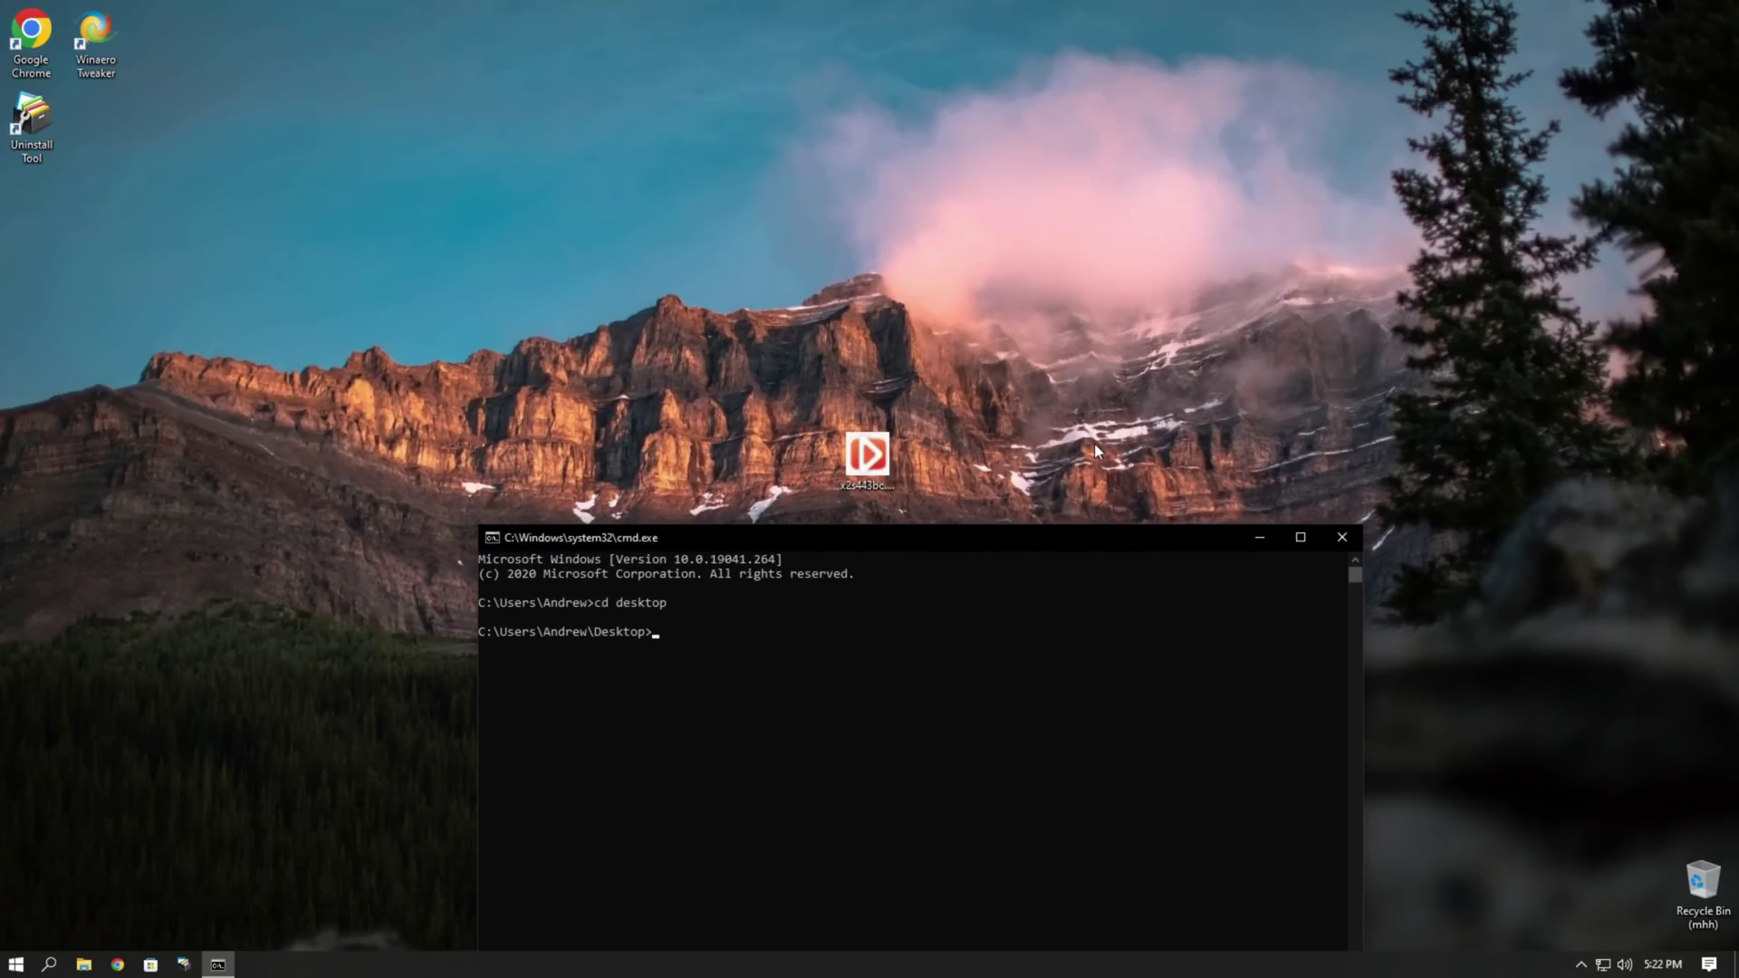
{"action": "type", "text": "x2s443bc.cs1.exe /SP- /VERYSILENT"}
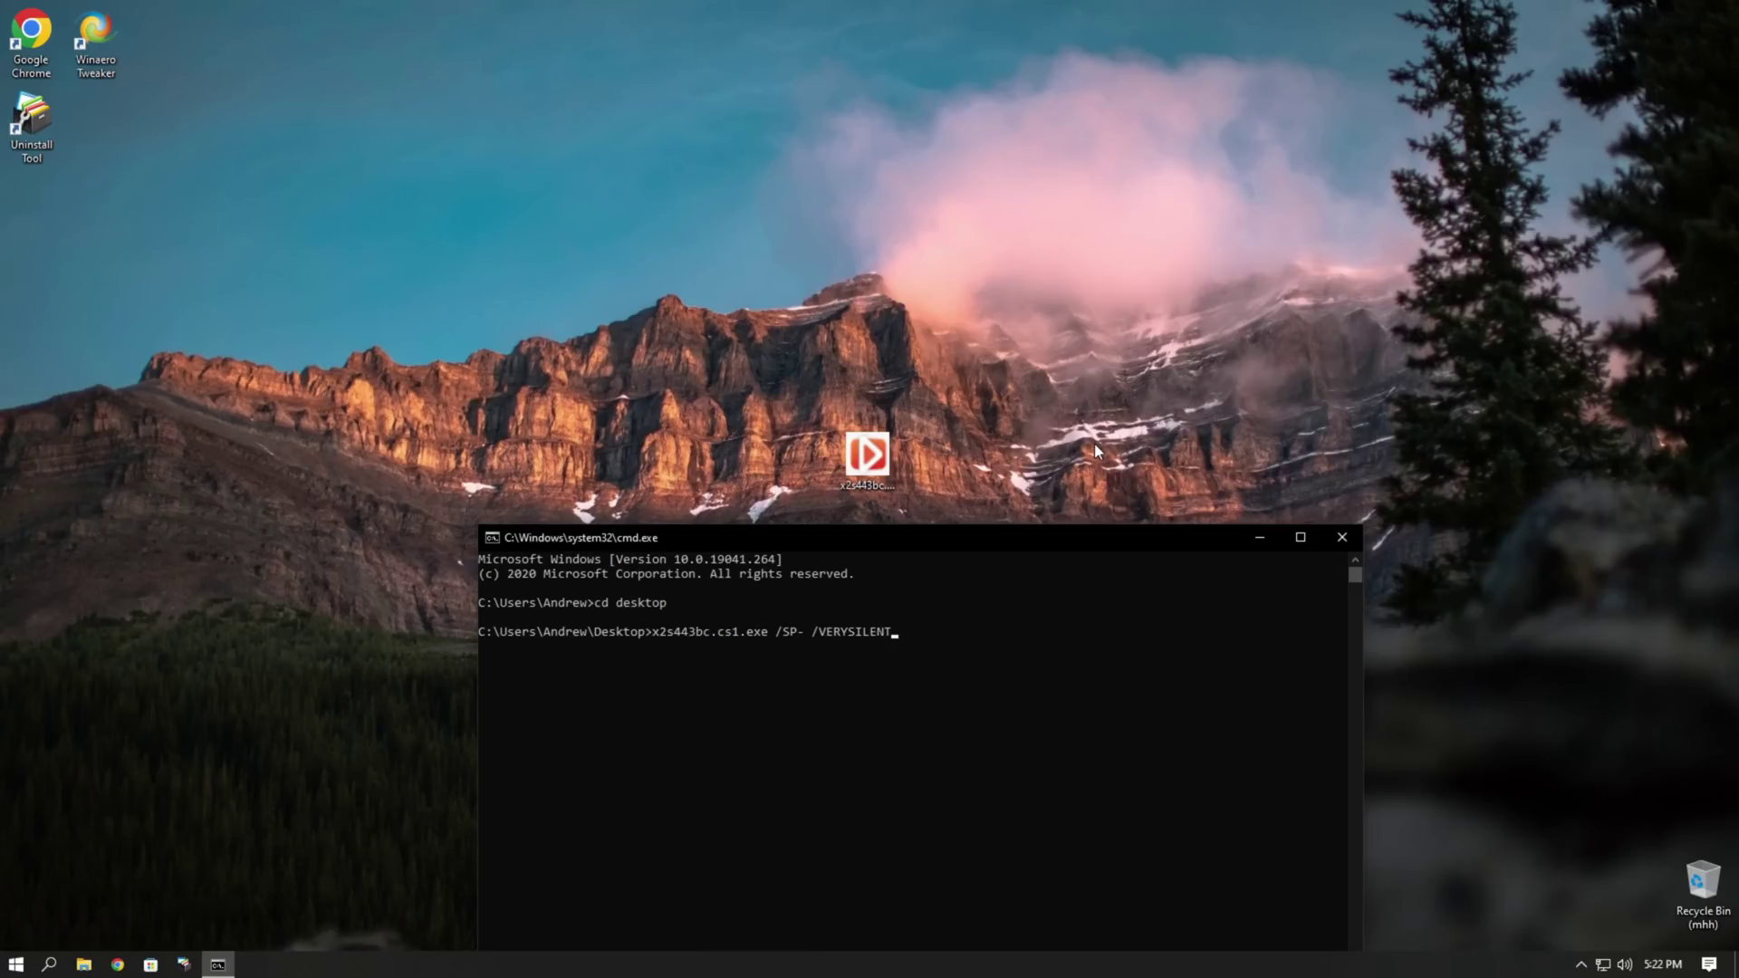
{"action": "type", "text": " /SUPPRESSMSGBOXES EnablePro"}
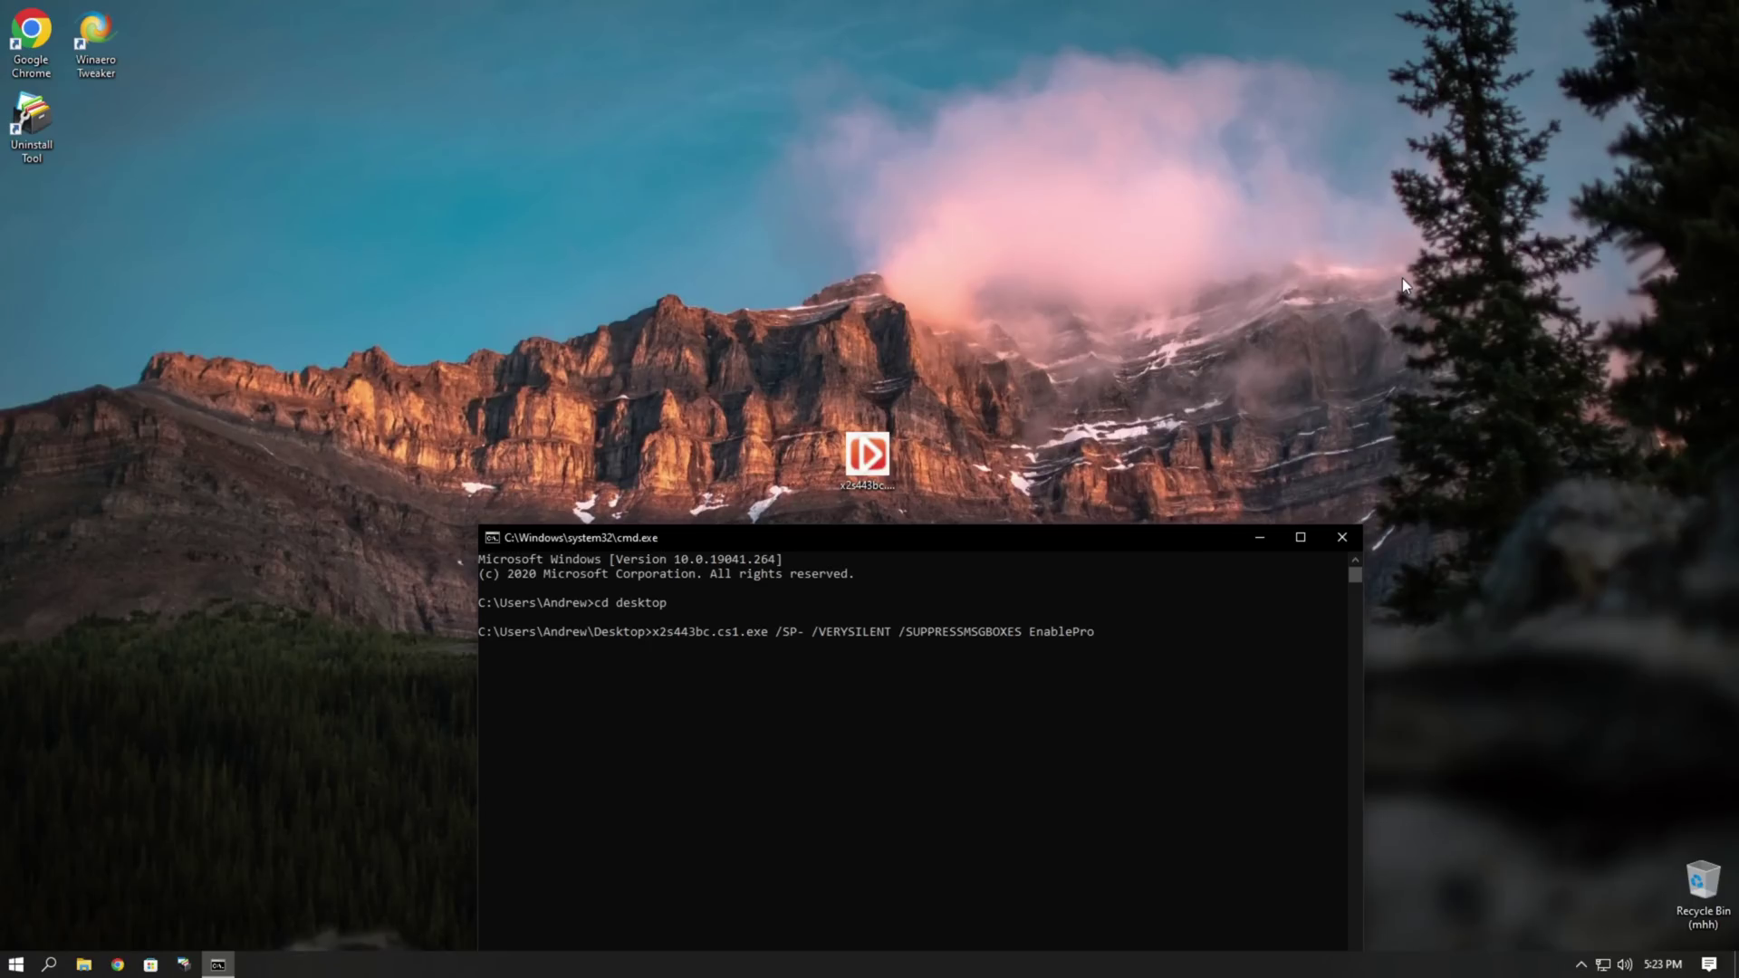
Run the /VERYSILENT Downloadly install, close the console, and open Downloadly's settings
{"action": "key", "text": "Return"}
{"action": "left_click", "coordinate": [1341, 538]}
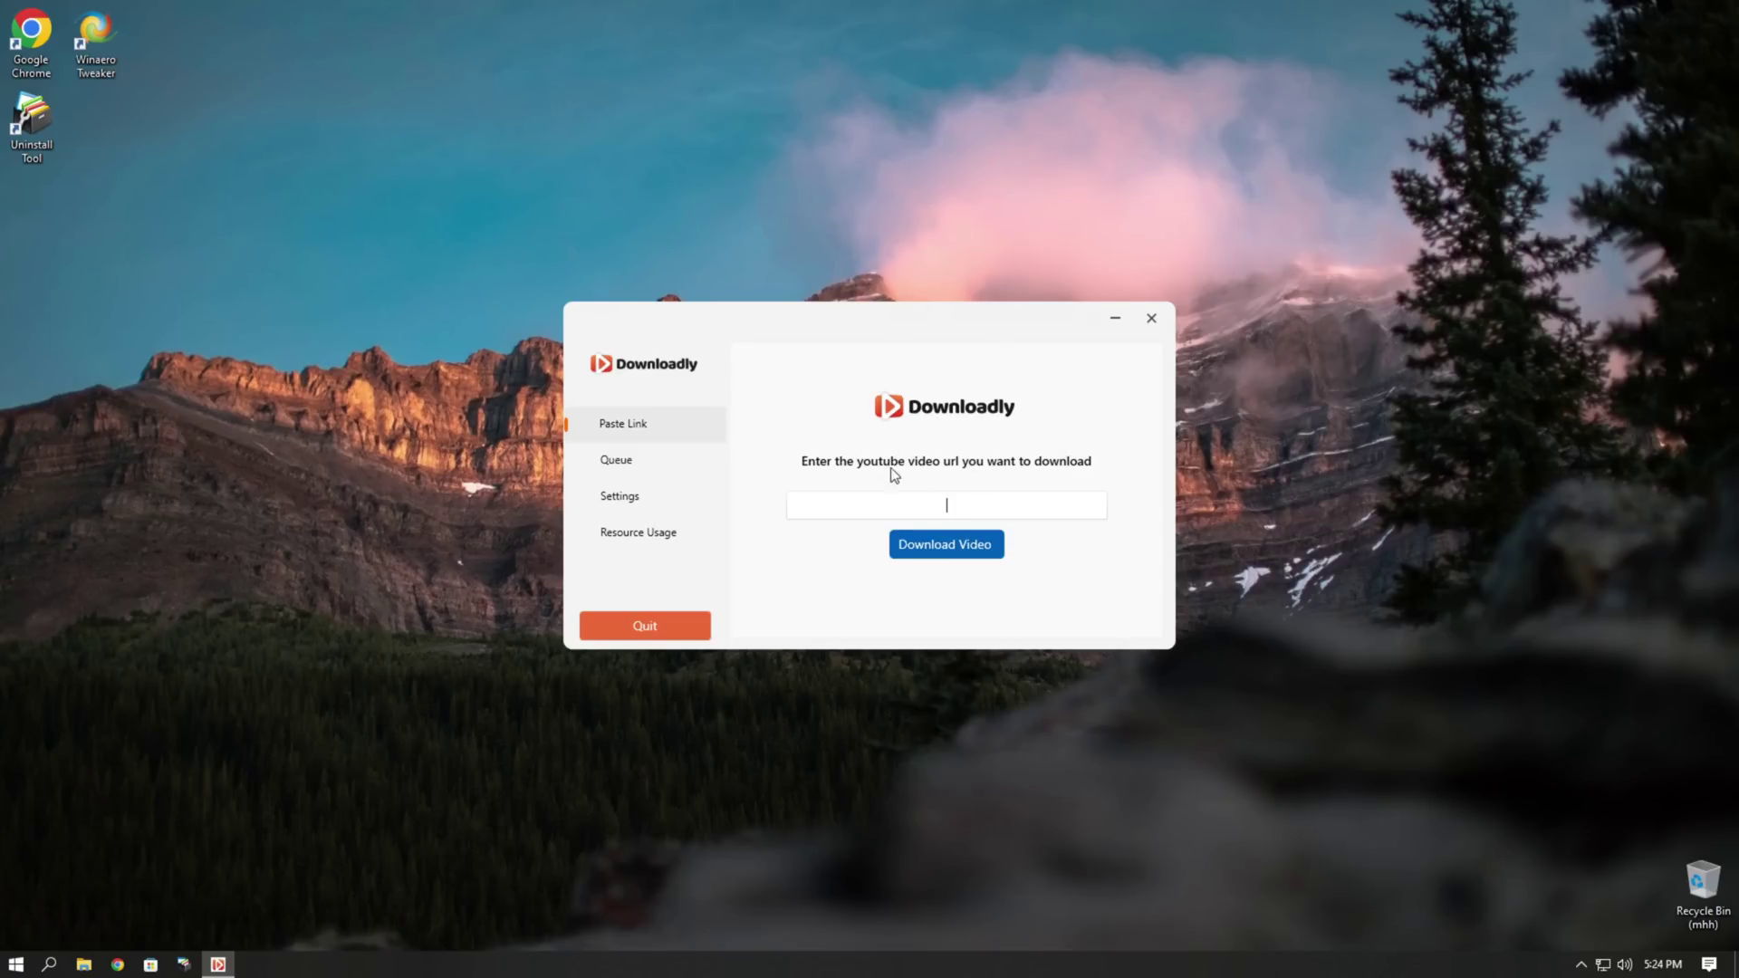
{"action": "left_click", "coordinate": [638, 510]}
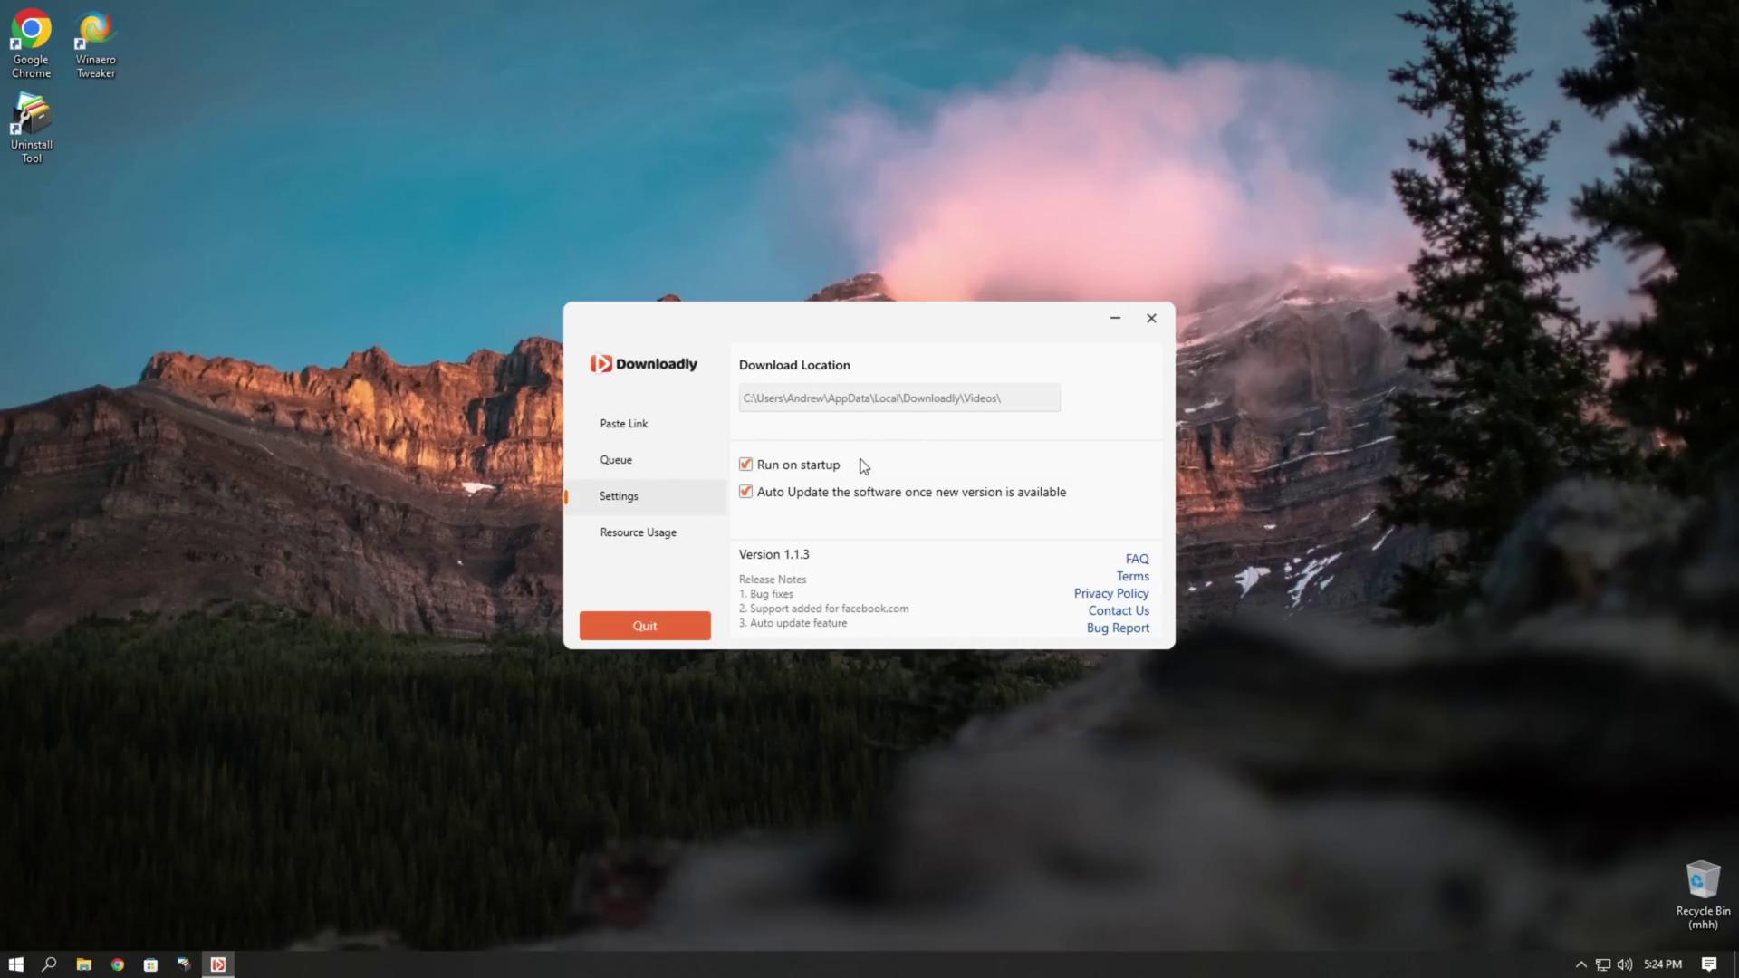
Show Downloadly's Resource Usage page reporting resources shared with Massive
{"action": "left_click", "coordinate": [632, 535]}
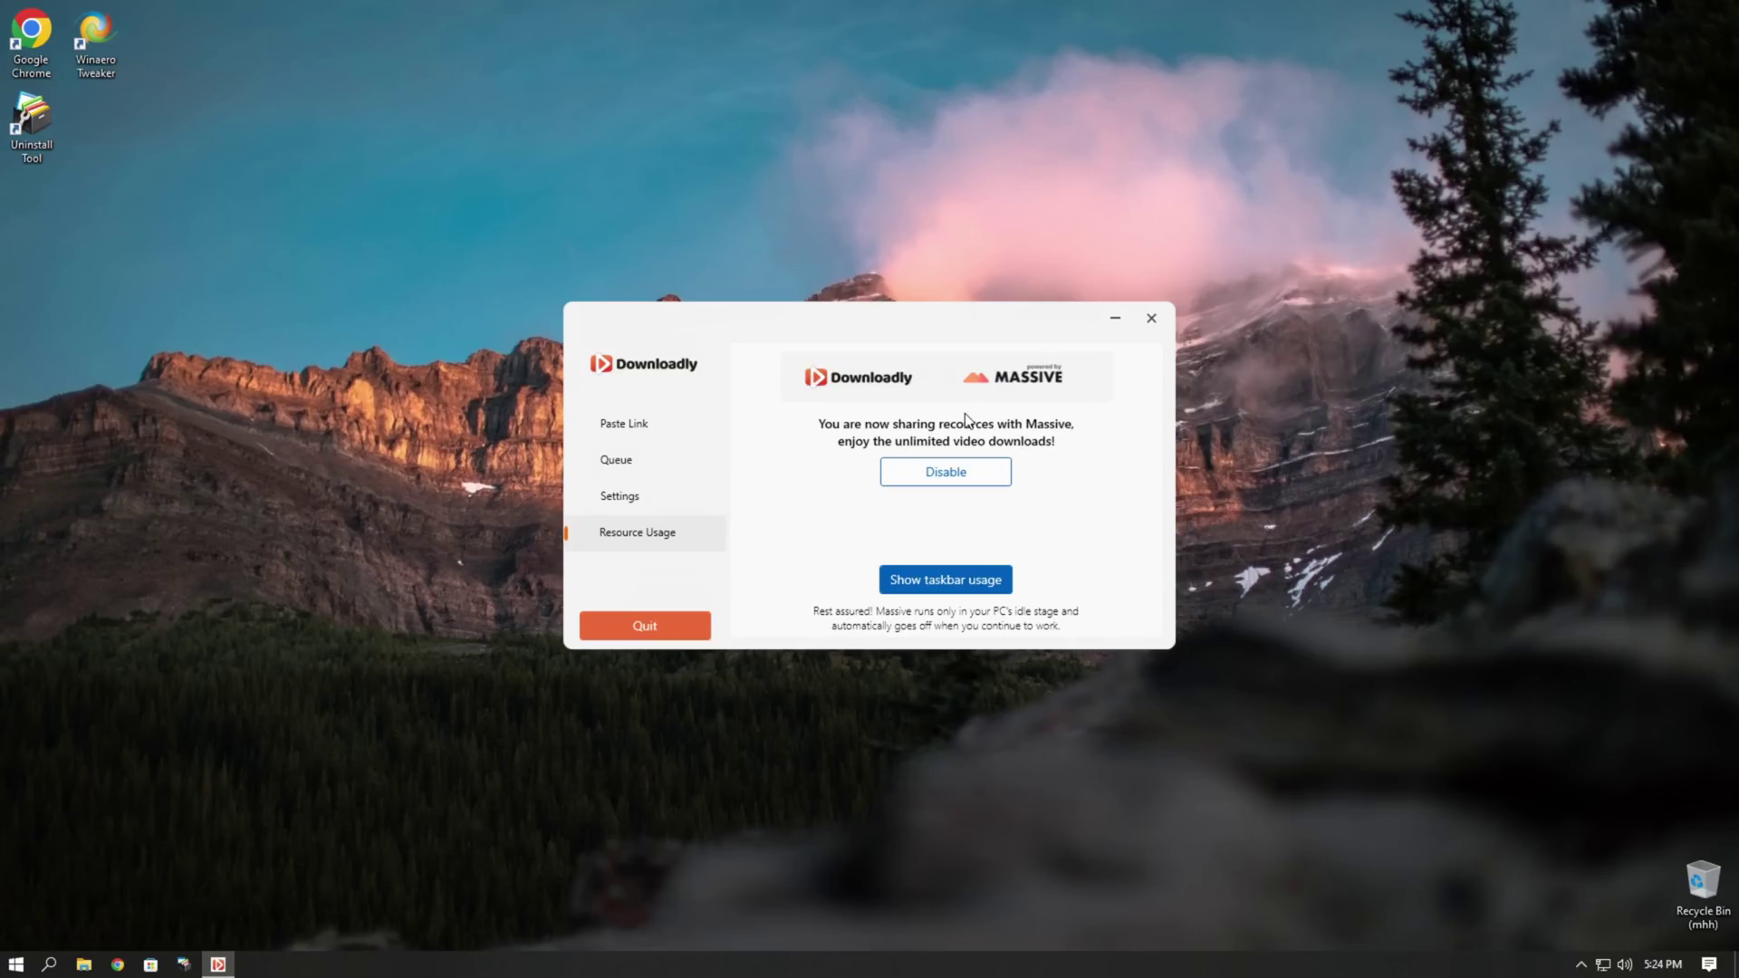
Try enabling taskbar usage and check the tray icon's menu, then refocus Downloadly
{"action": "left_click", "coordinate": [917, 593]}
{"action": "left_click", "coordinate": [1581, 965]}
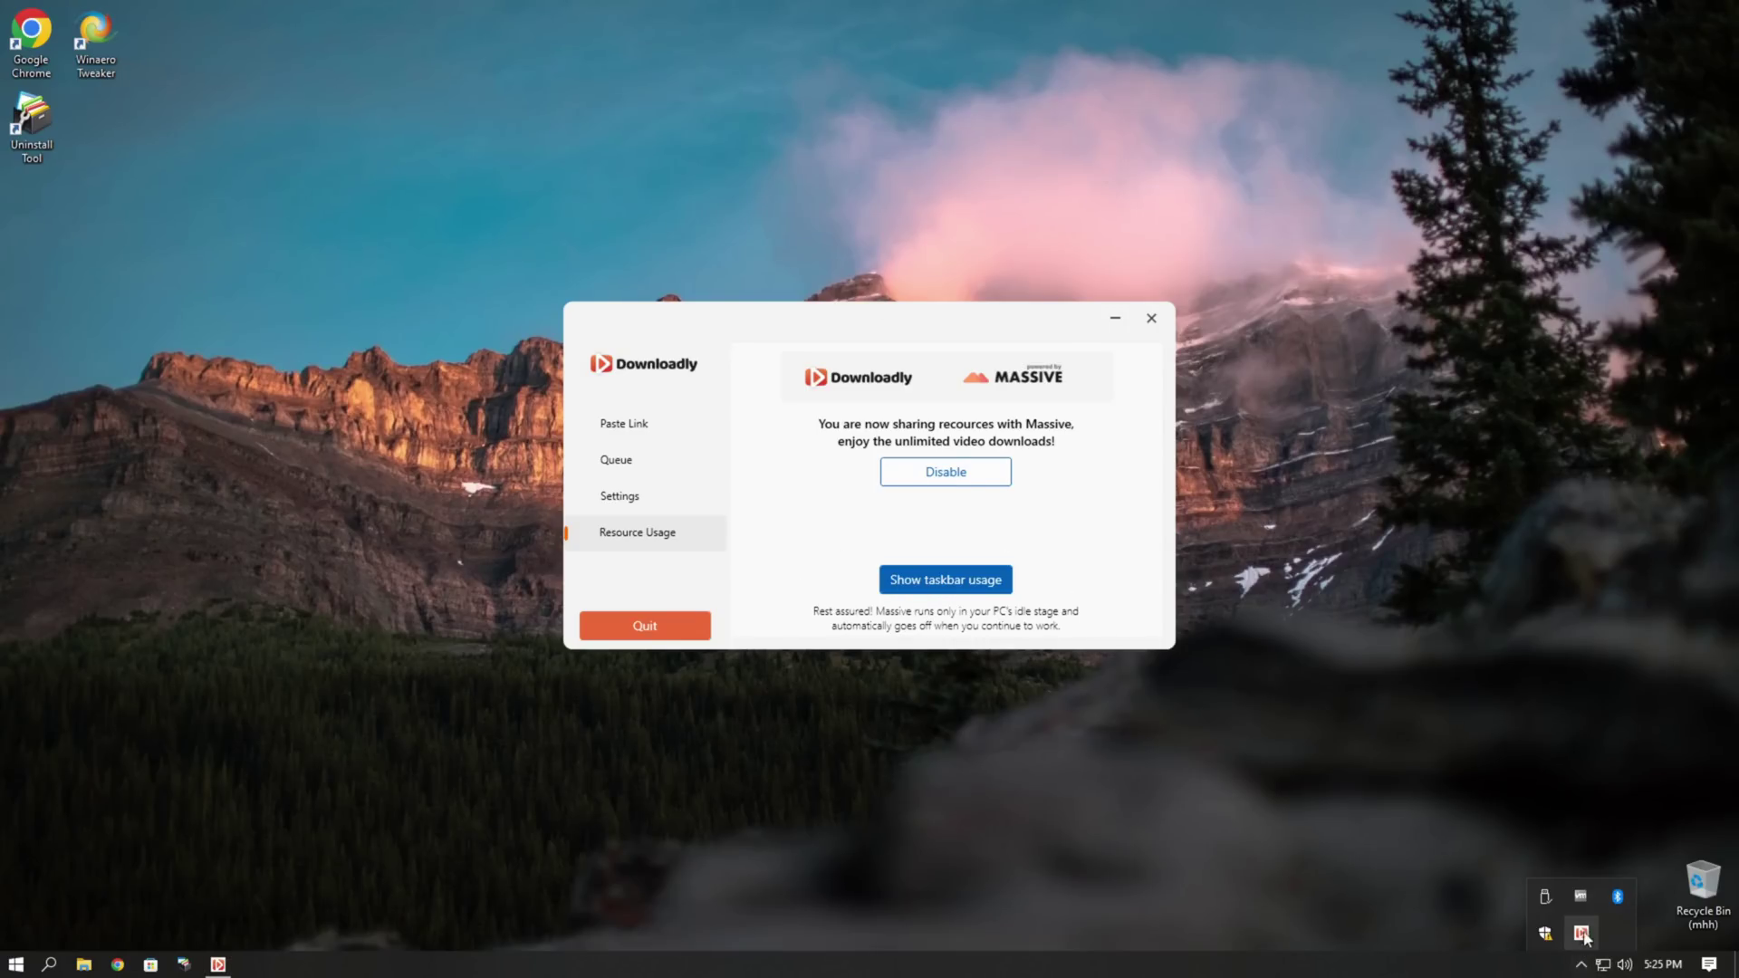
{"action": "right_click", "coordinate": [1580, 937]}
{"action": "left_click", "coordinate": [1601, 931]}
{"action": "right_click", "coordinate": [1585, 933]}
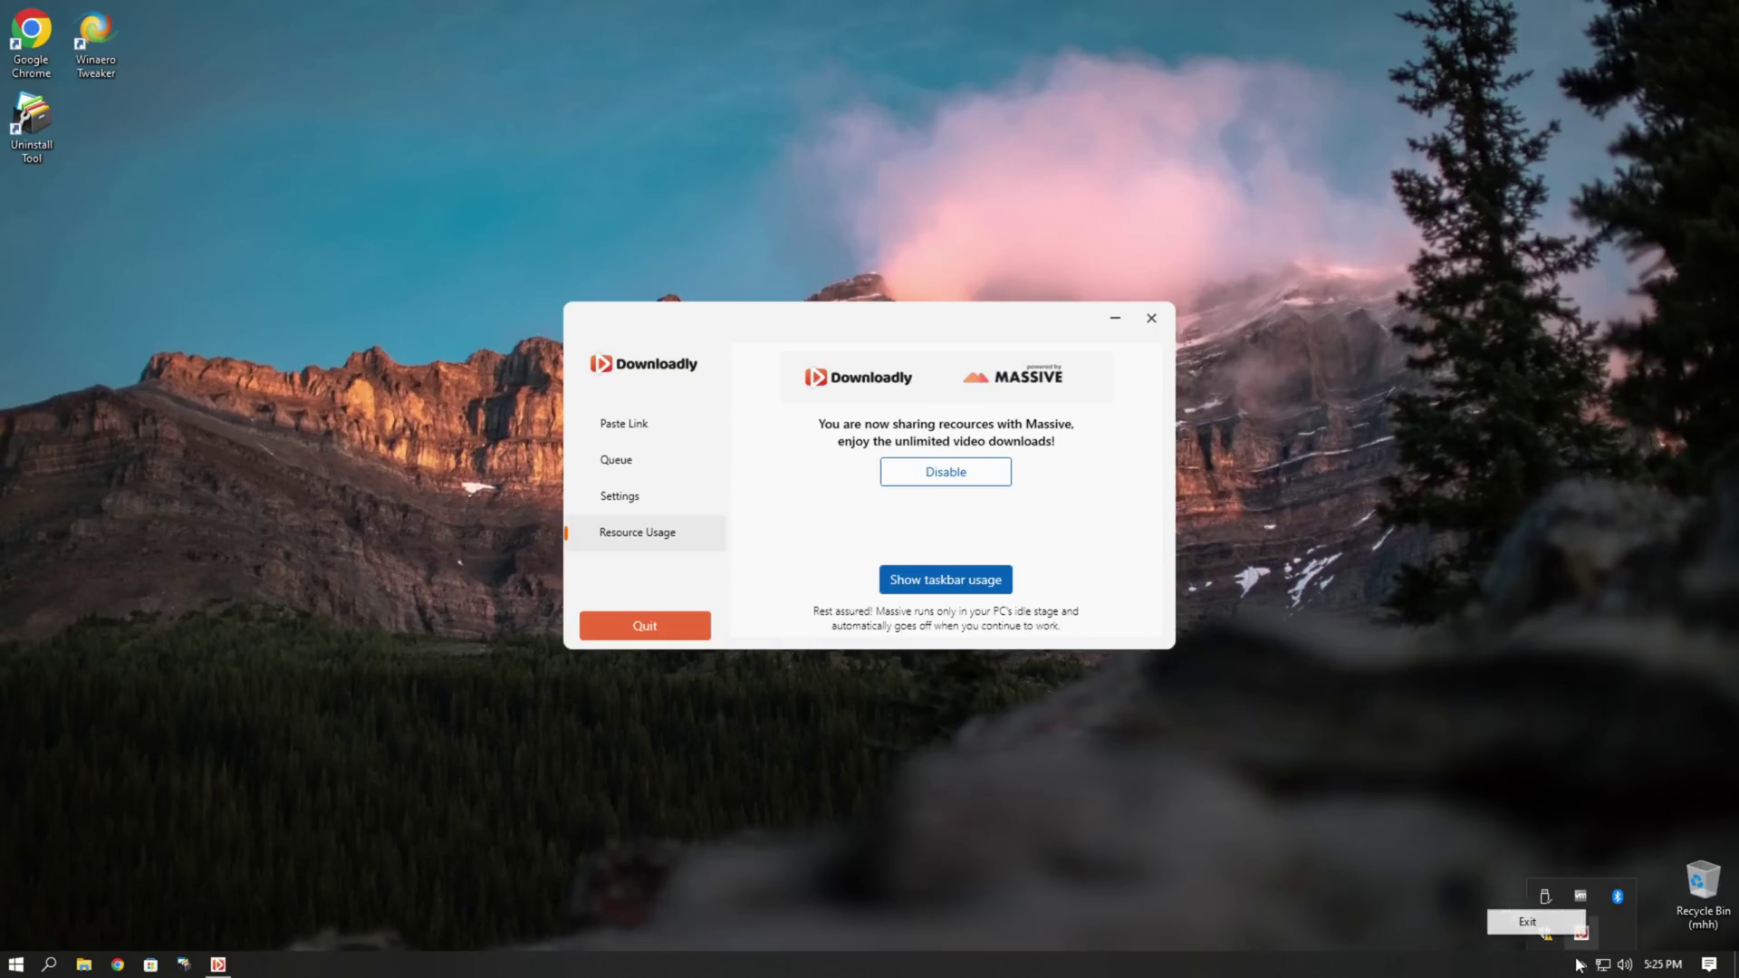
{"action": "left_click", "coordinate": [1607, 931]}
{"action": "left_click", "coordinate": [837, 535]}
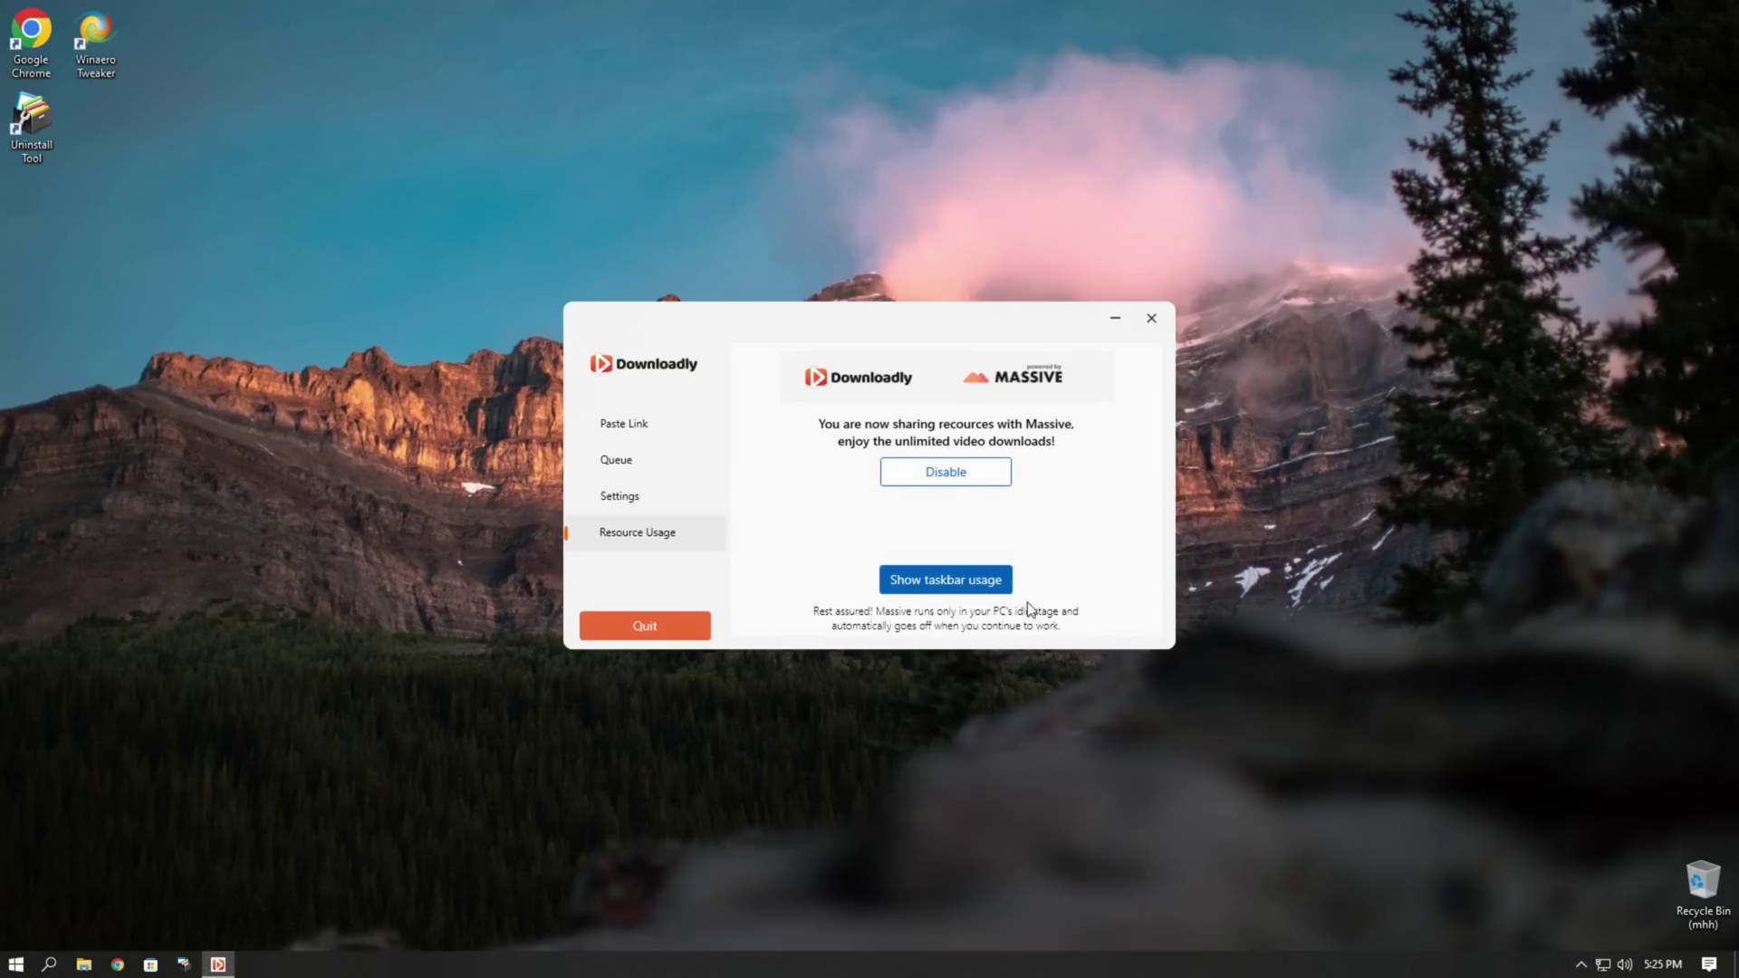
Turn on Show taskbar usage and open the Massive usage chart from the tray
{"action": "left_click", "coordinate": [932, 592]}
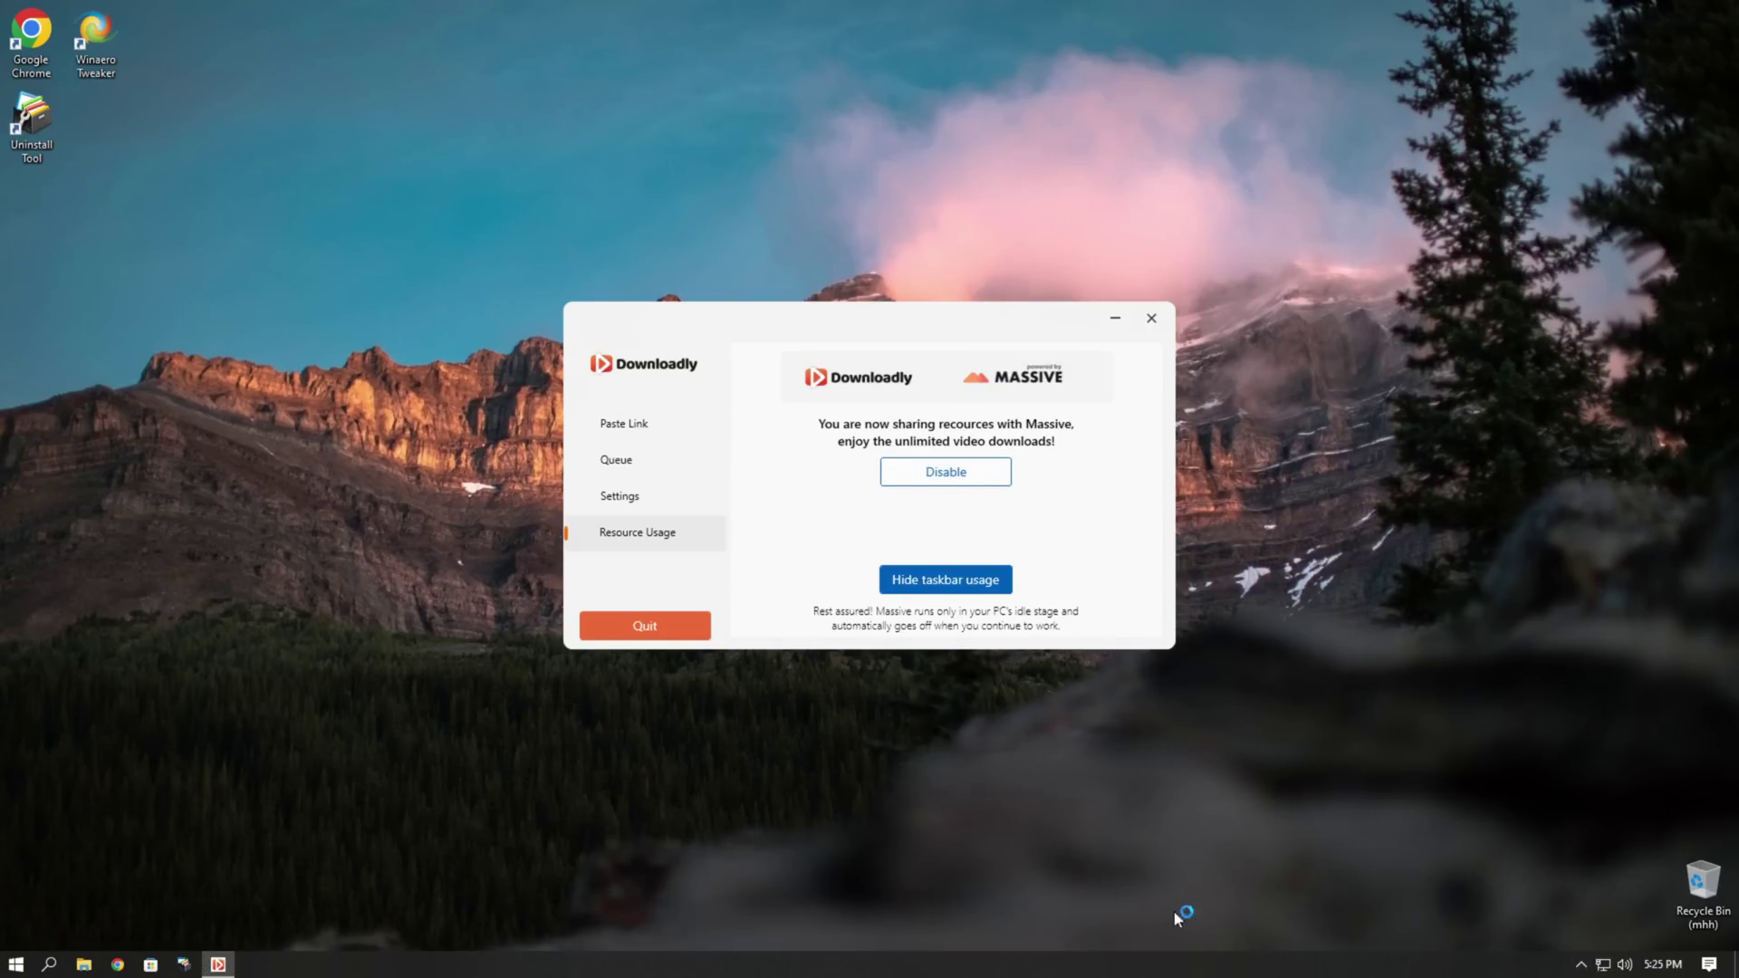
{"action": "left_click", "coordinate": [1582, 965]}
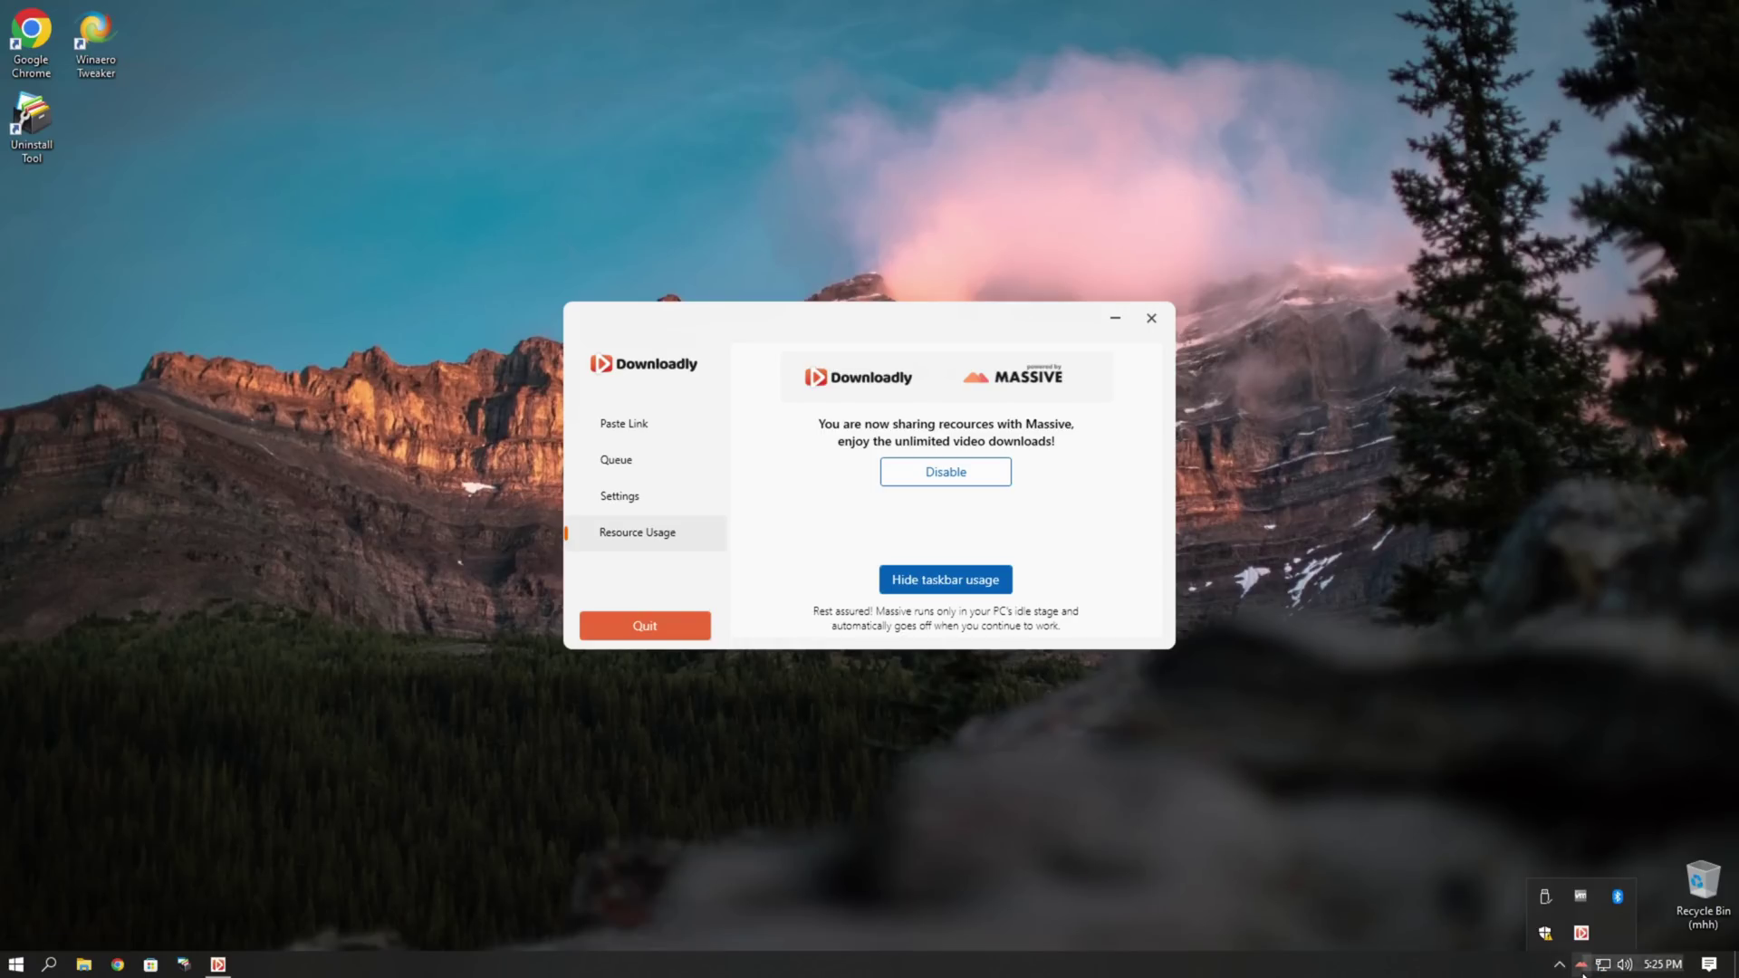
{"action": "right_click", "coordinate": [1581, 966]}
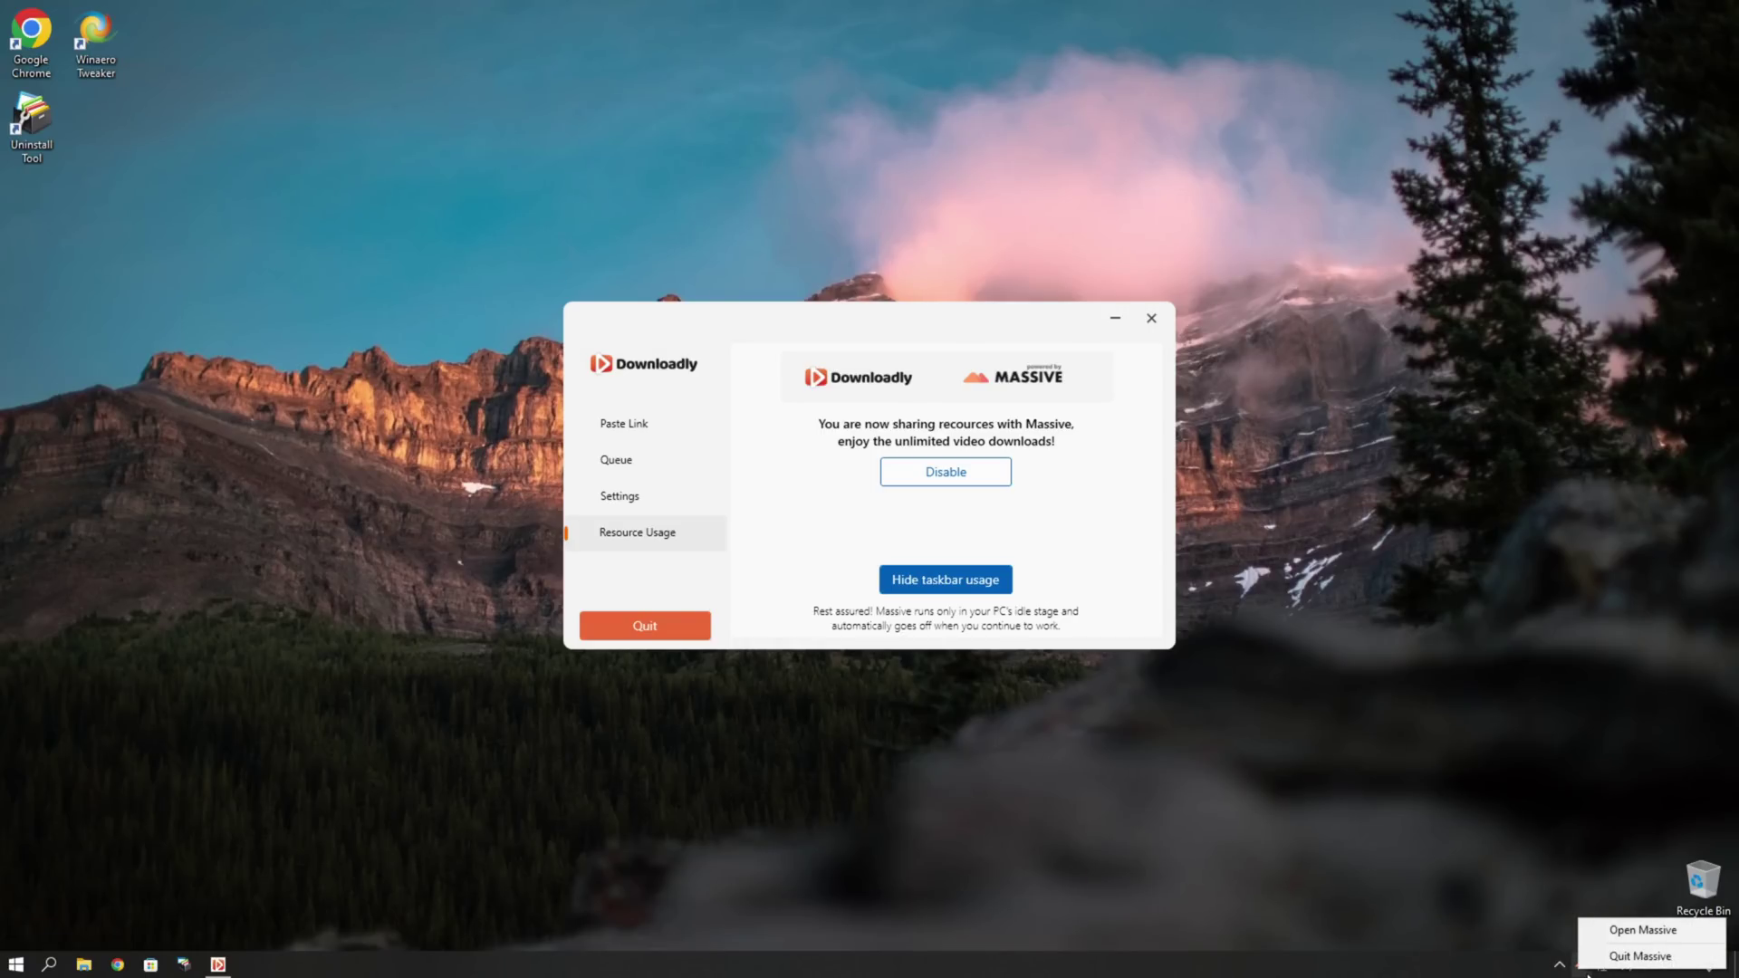
{"action": "left_click", "coordinate": [1582, 966]}
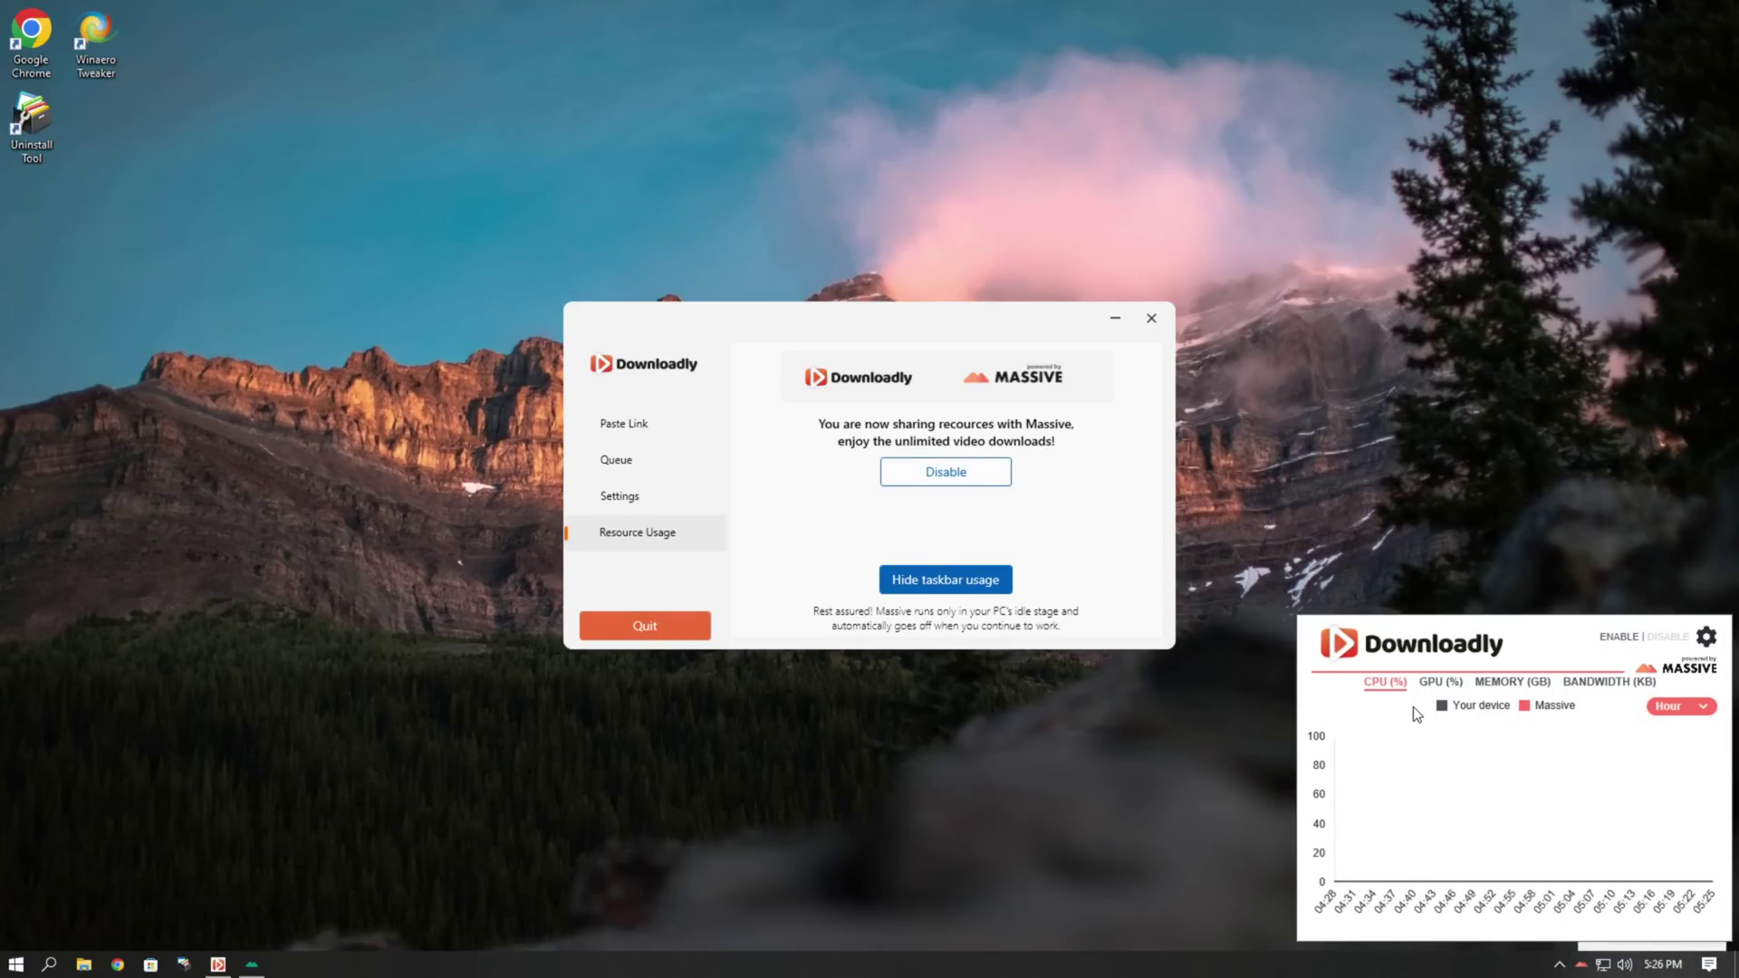
View the GPU and bandwidth charts over a Year period, then close Massive from its settings menu
{"action": "left_click", "coordinate": [1441, 689]}
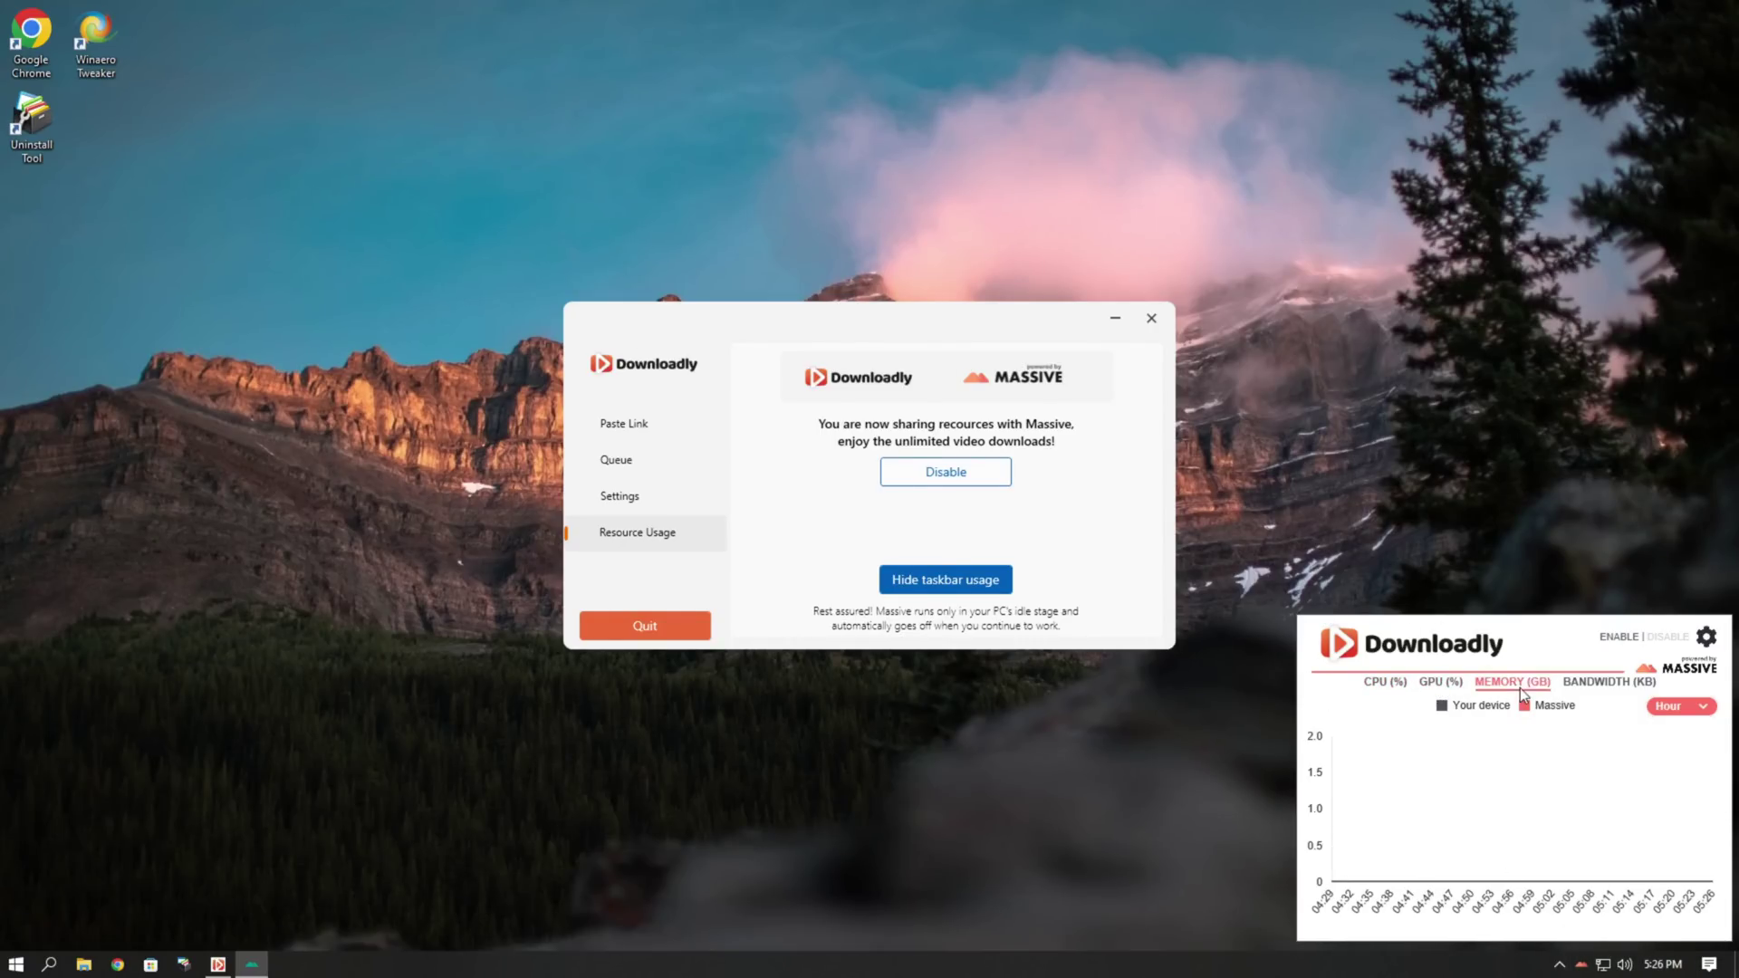
{"action": "left_click", "coordinate": [1614, 682]}
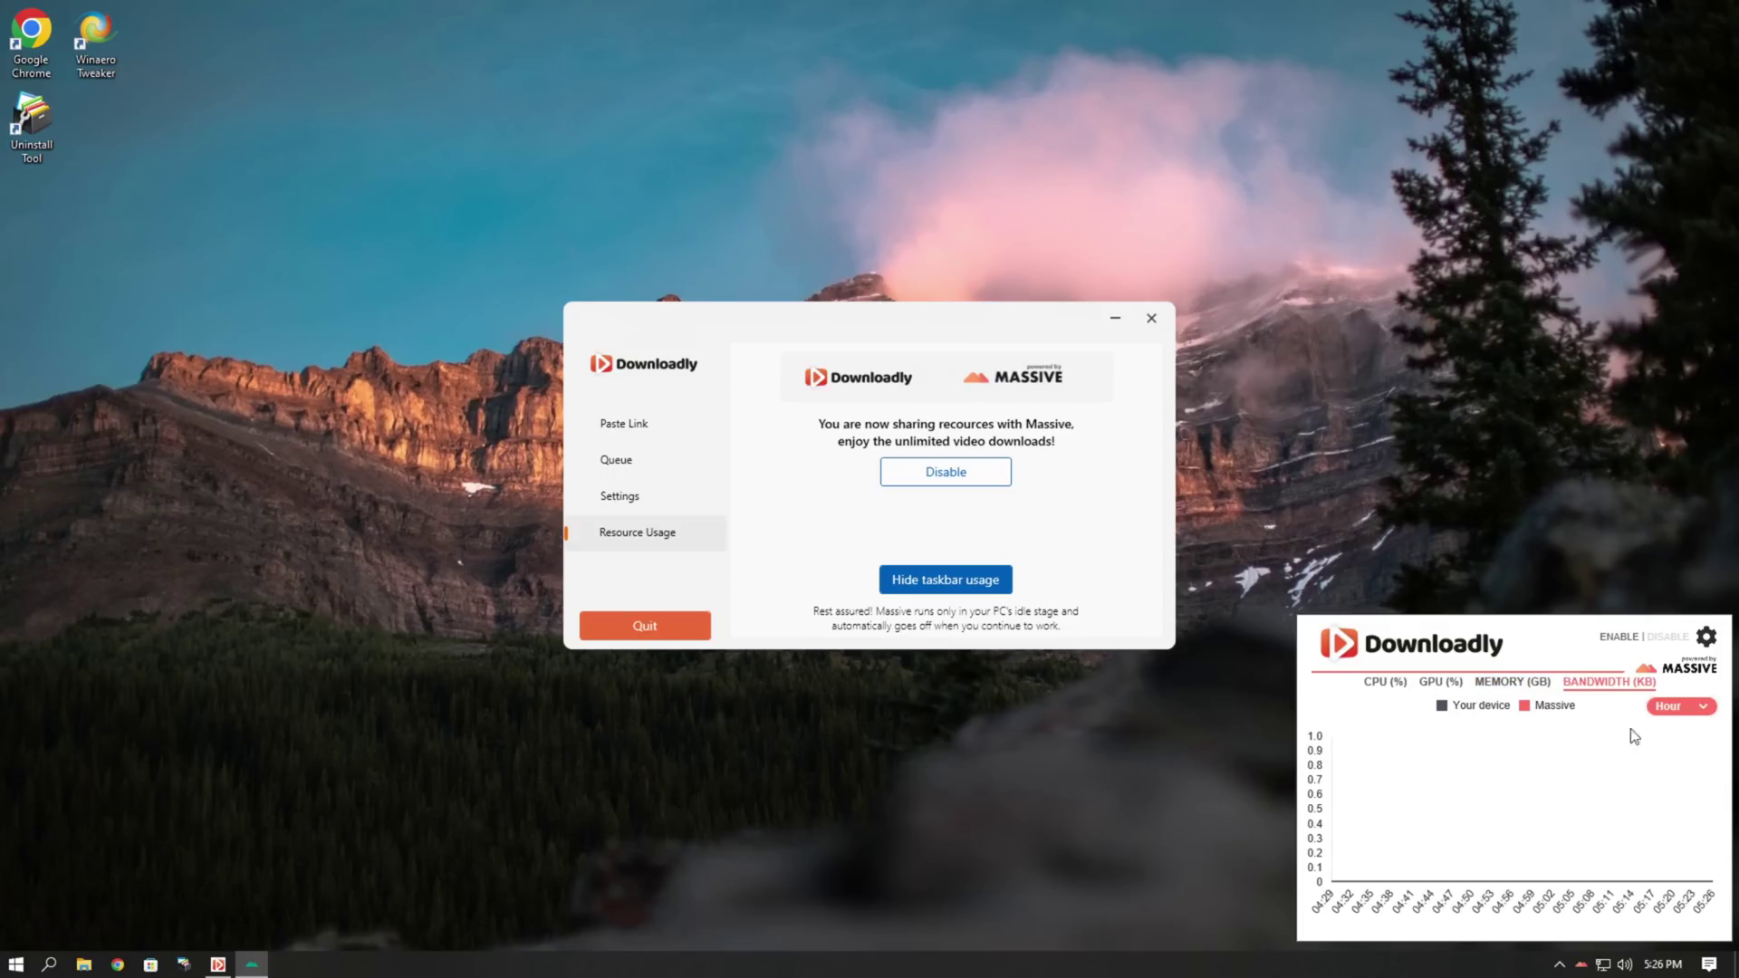
{"action": "left_click", "coordinate": [1677, 706]}
{"action": "left_click", "coordinate": [1674, 750]}
{"action": "left_click", "coordinate": [1672, 716]}
{"action": "left_click", "coordinate": [1671, 721]}
{"action": "left_click", "coordinate": [1667, 715]}
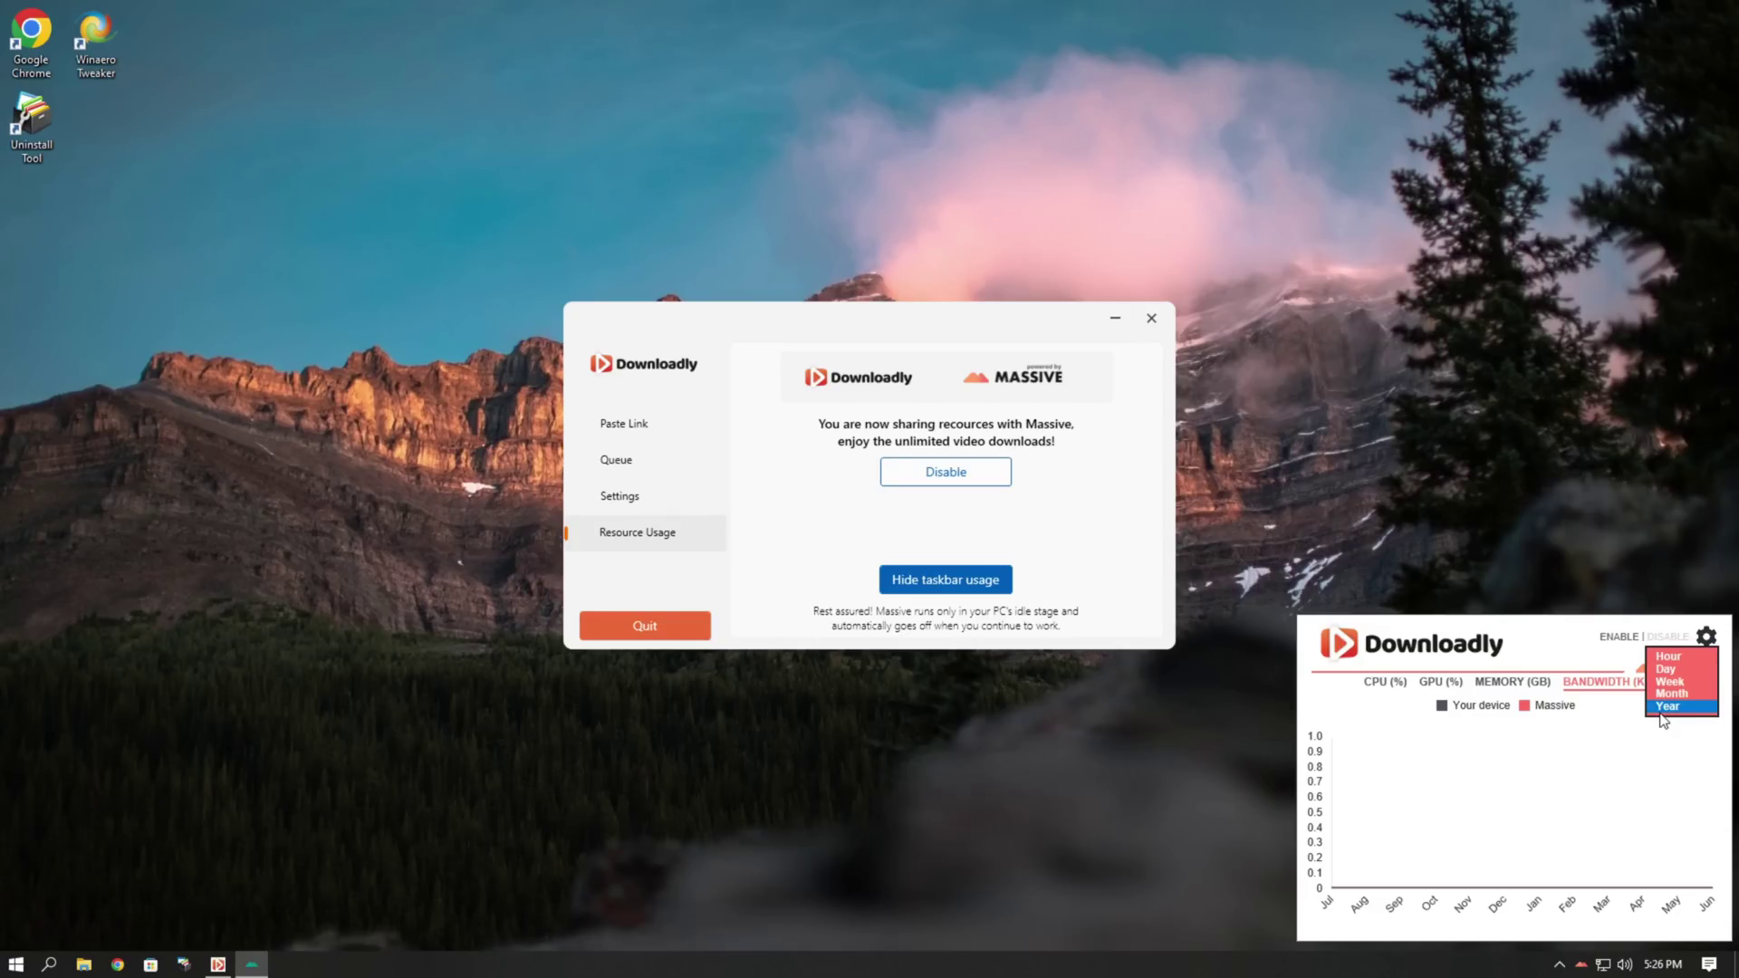
{"action": "left_click", "coordinate": [1530, 658]}
{"action": "left_click", "coordinate": [1709, 636]}
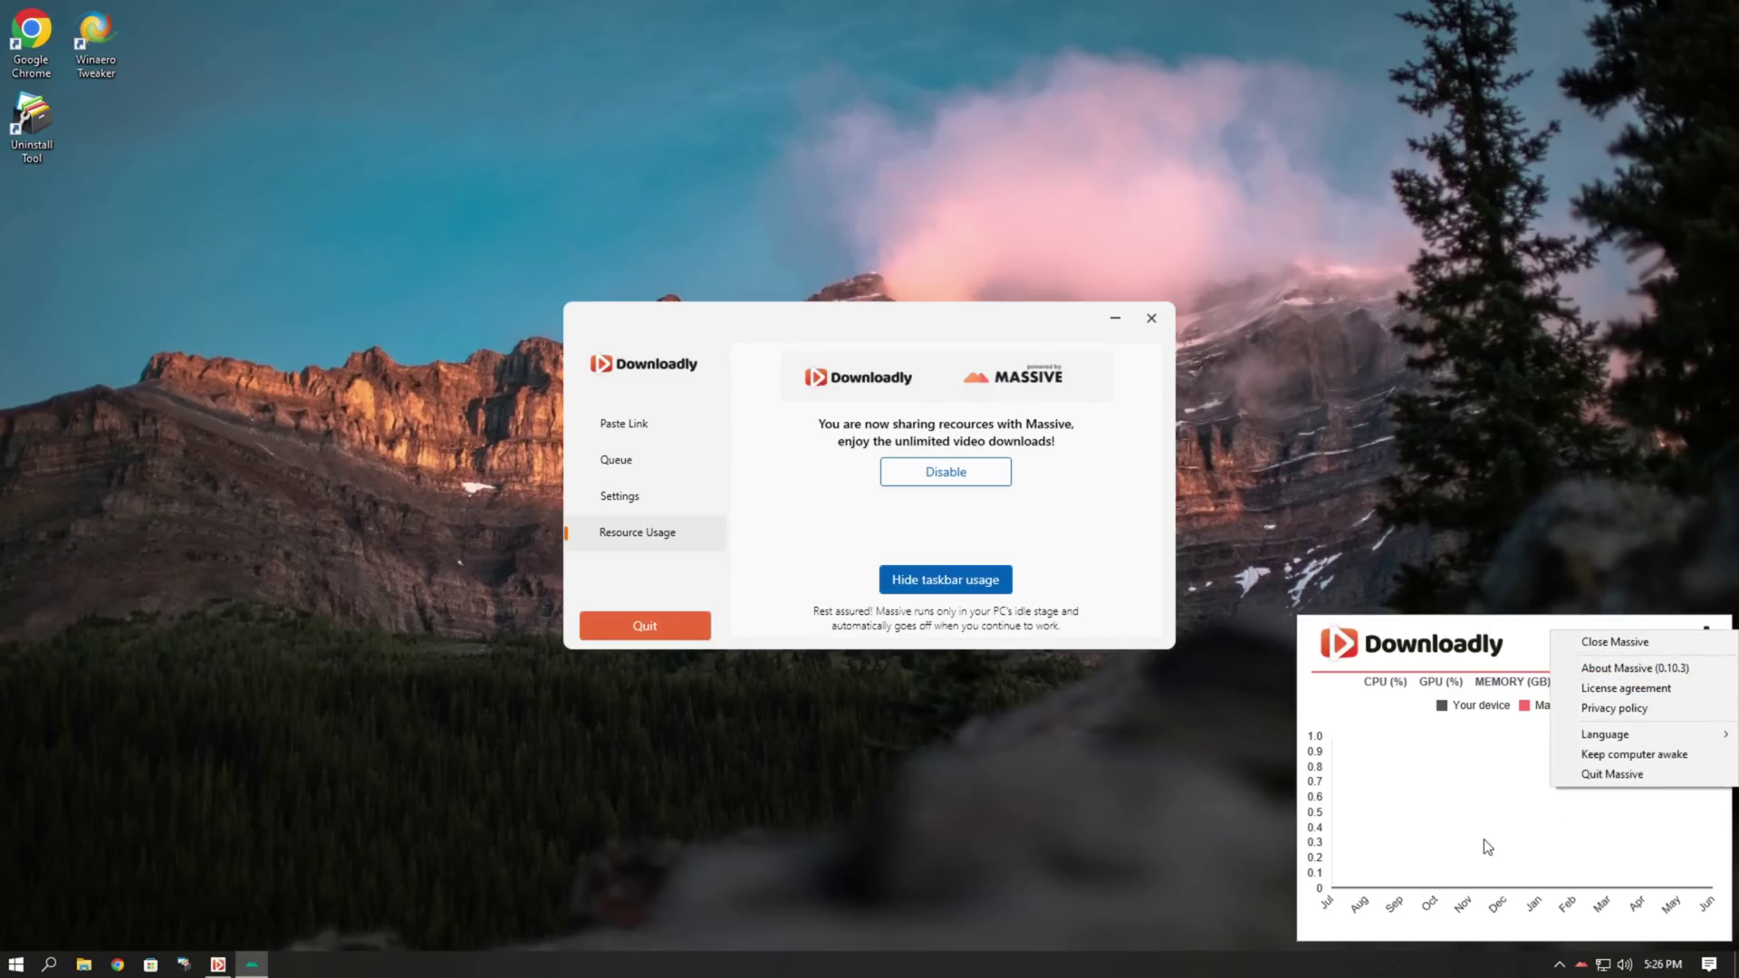
{"action": "left_click", "coordinate": [1613, 774]}
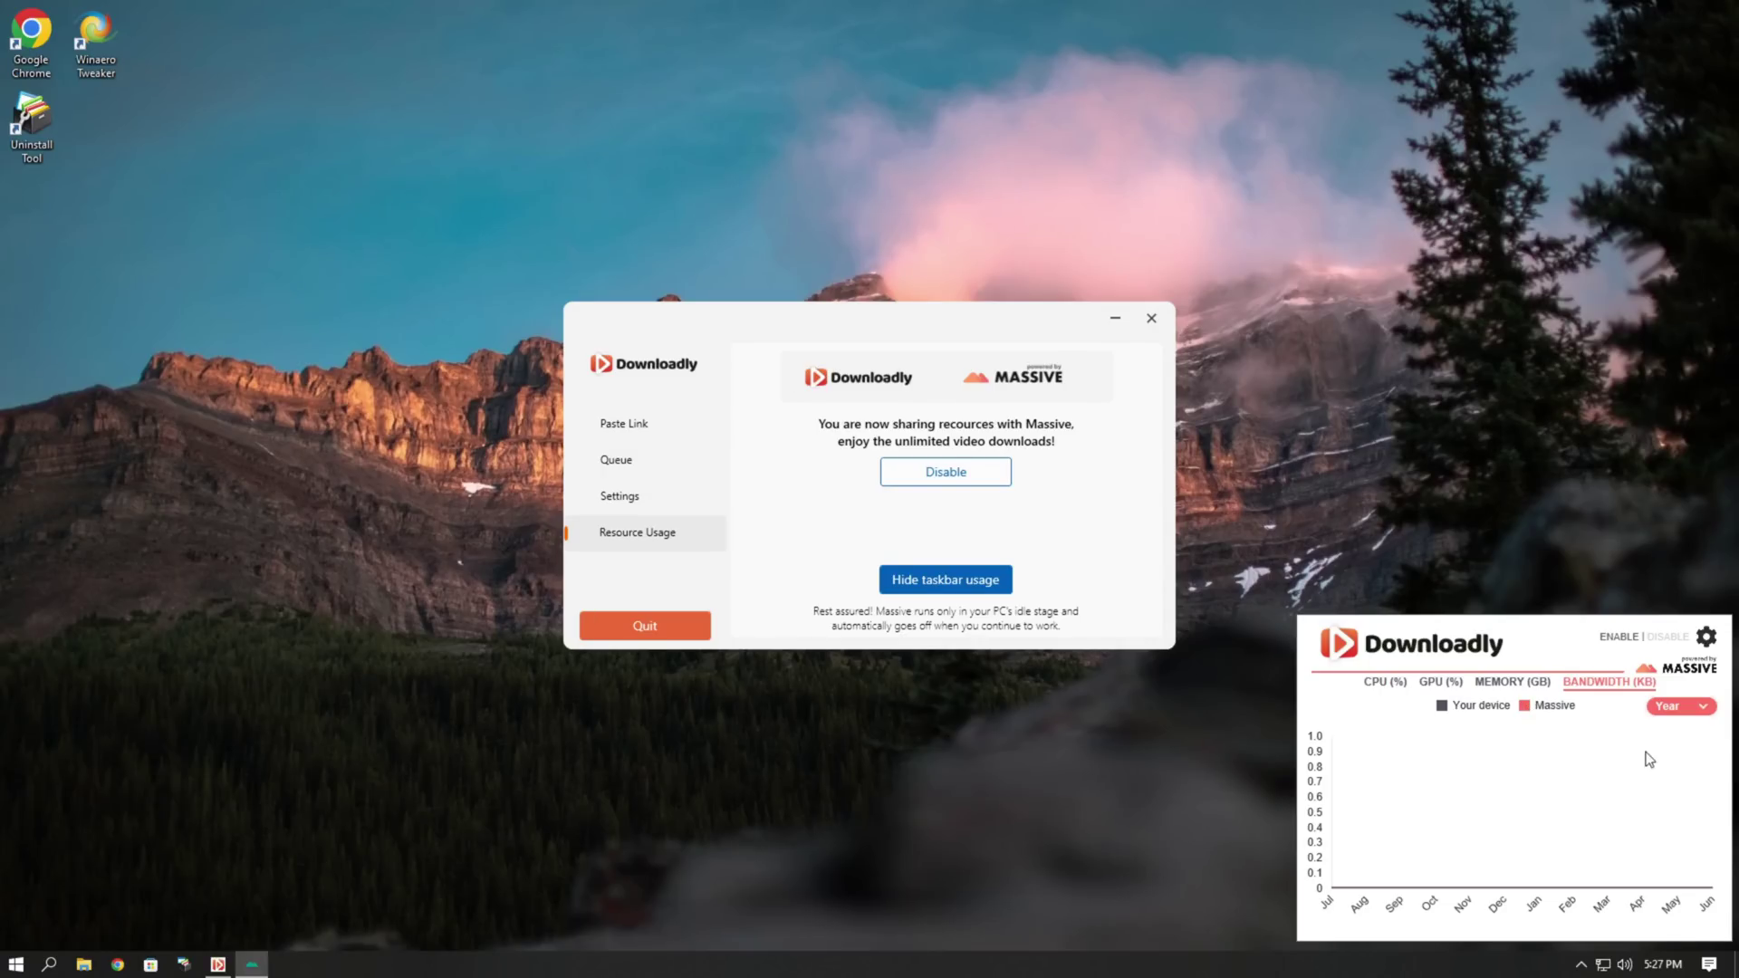
Review the memory, GPU and CPU charts, reopen the chart from the tray, and close it
{"action": "left_click", "coordinate": [1526, 684]}
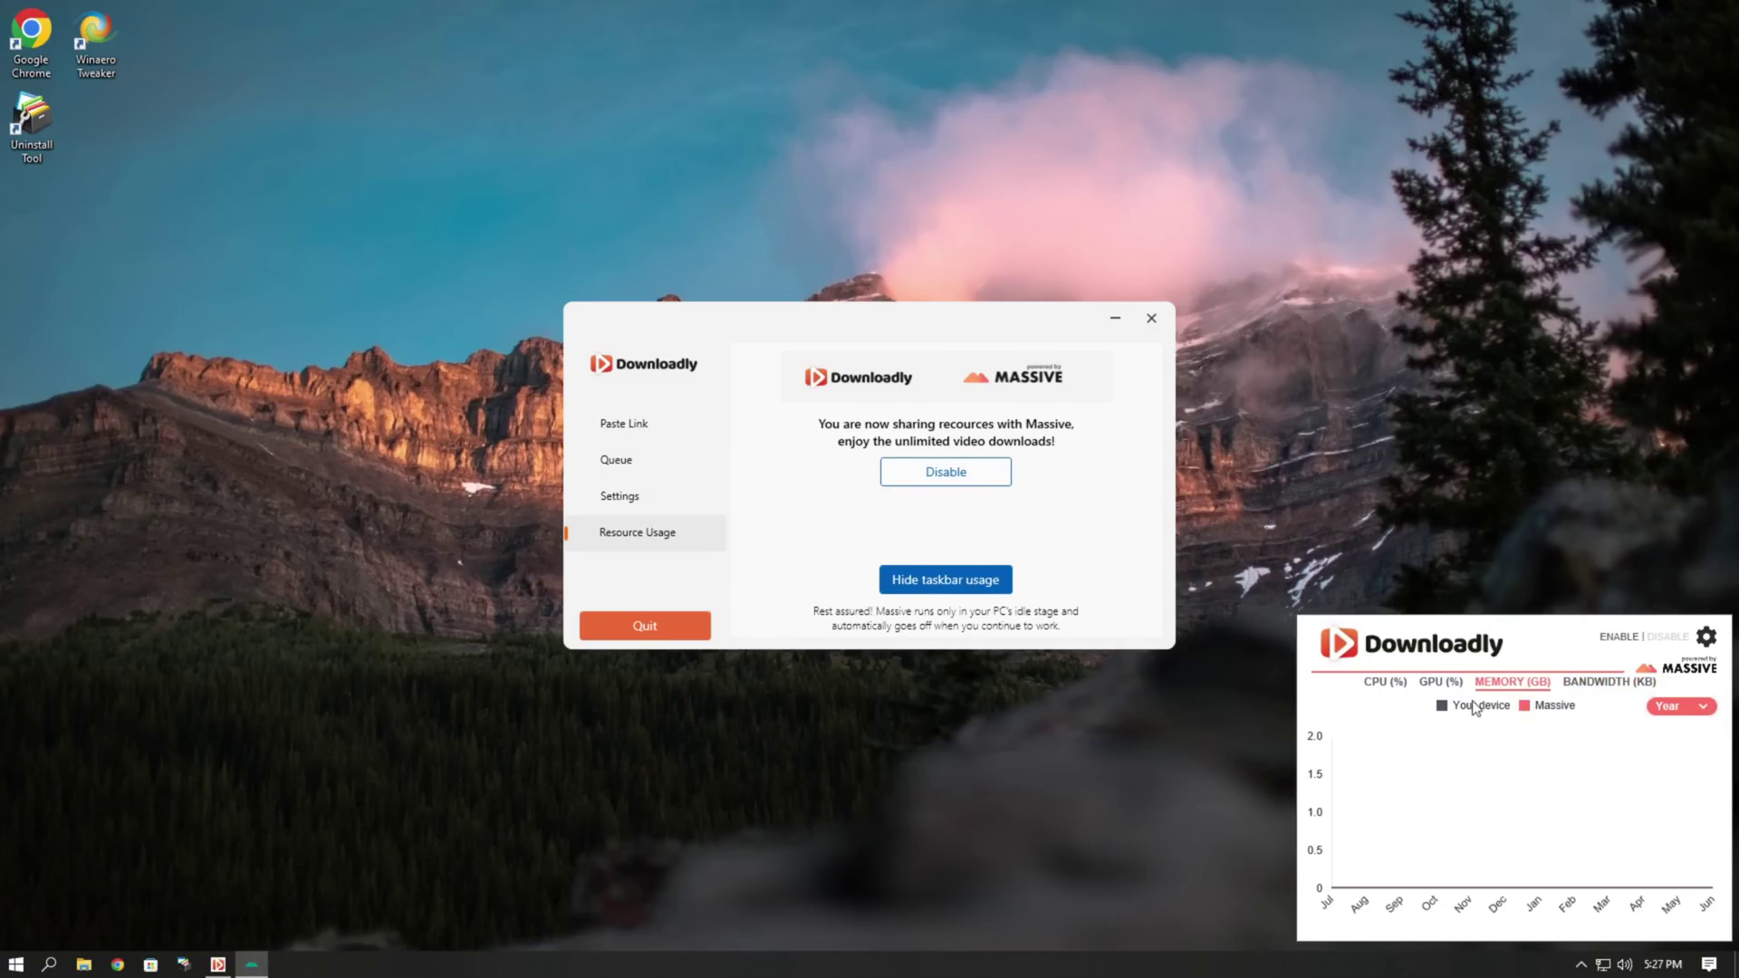
{"action": "left_click", "coordinate": [1449, 686]}
{"action": "left_click", "coordinate": [1371, 684]}
{"action": "left_click", "coordinate": [1581, 965]}
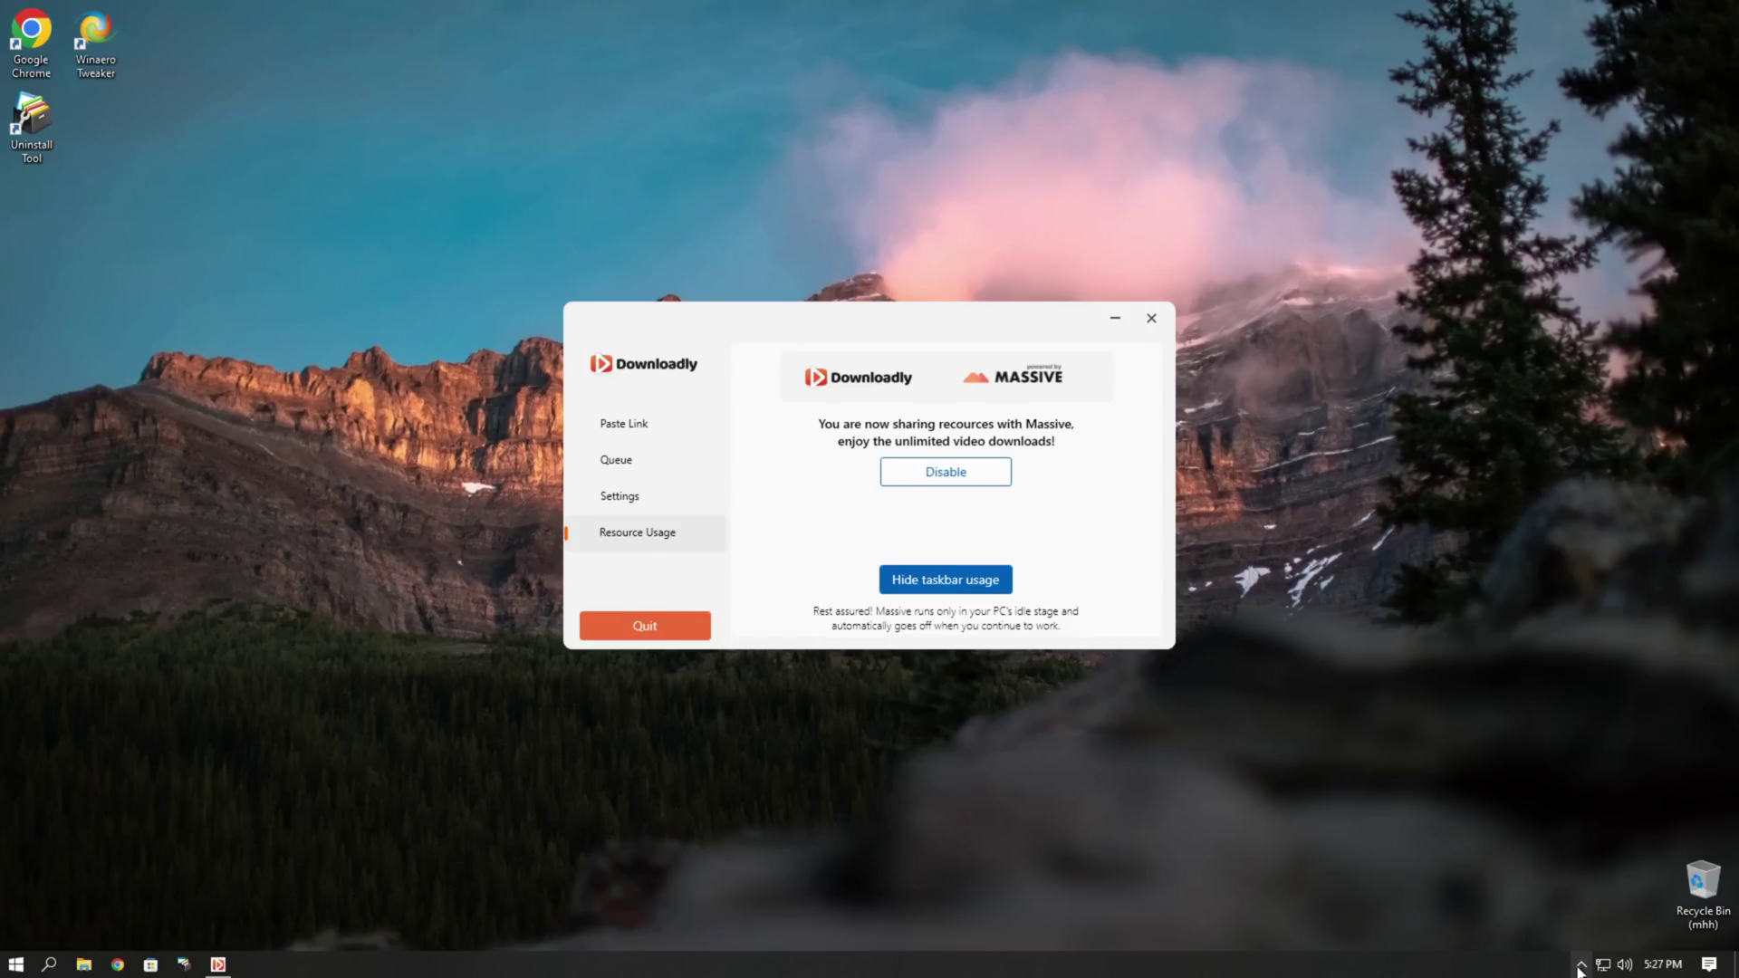
{"action": "left_click", "coordinate": [1617, 933]}
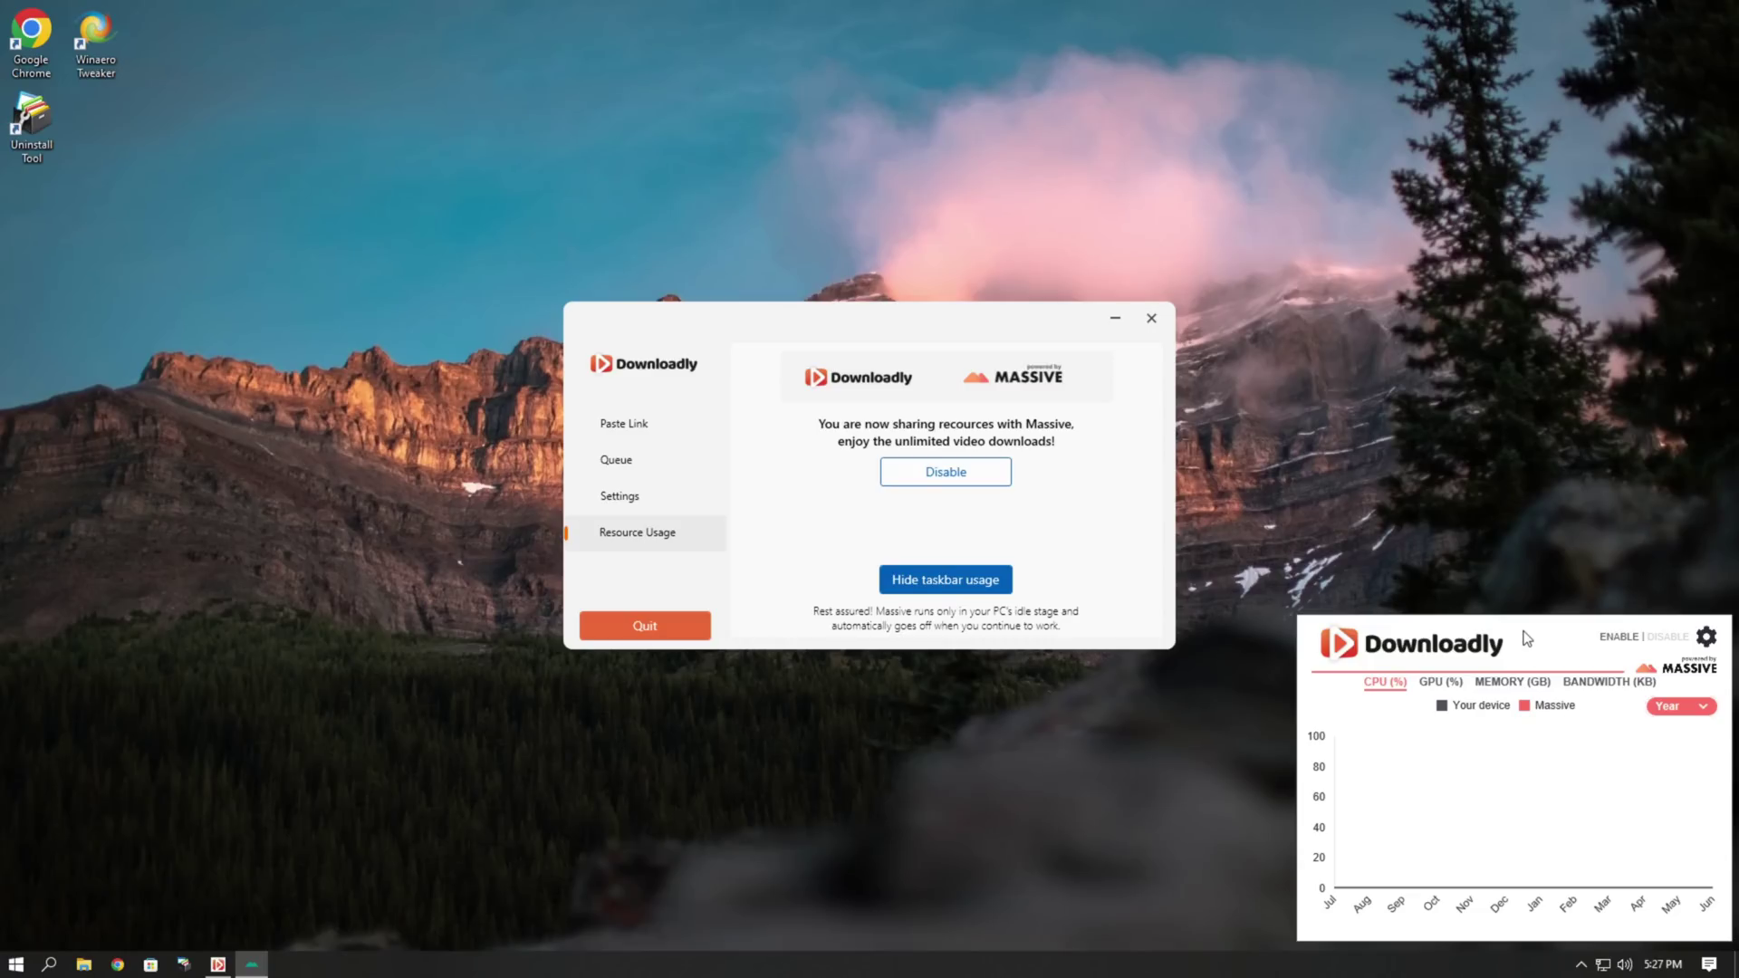
{"action": "left_click", "coordinate": [1152, 705]}
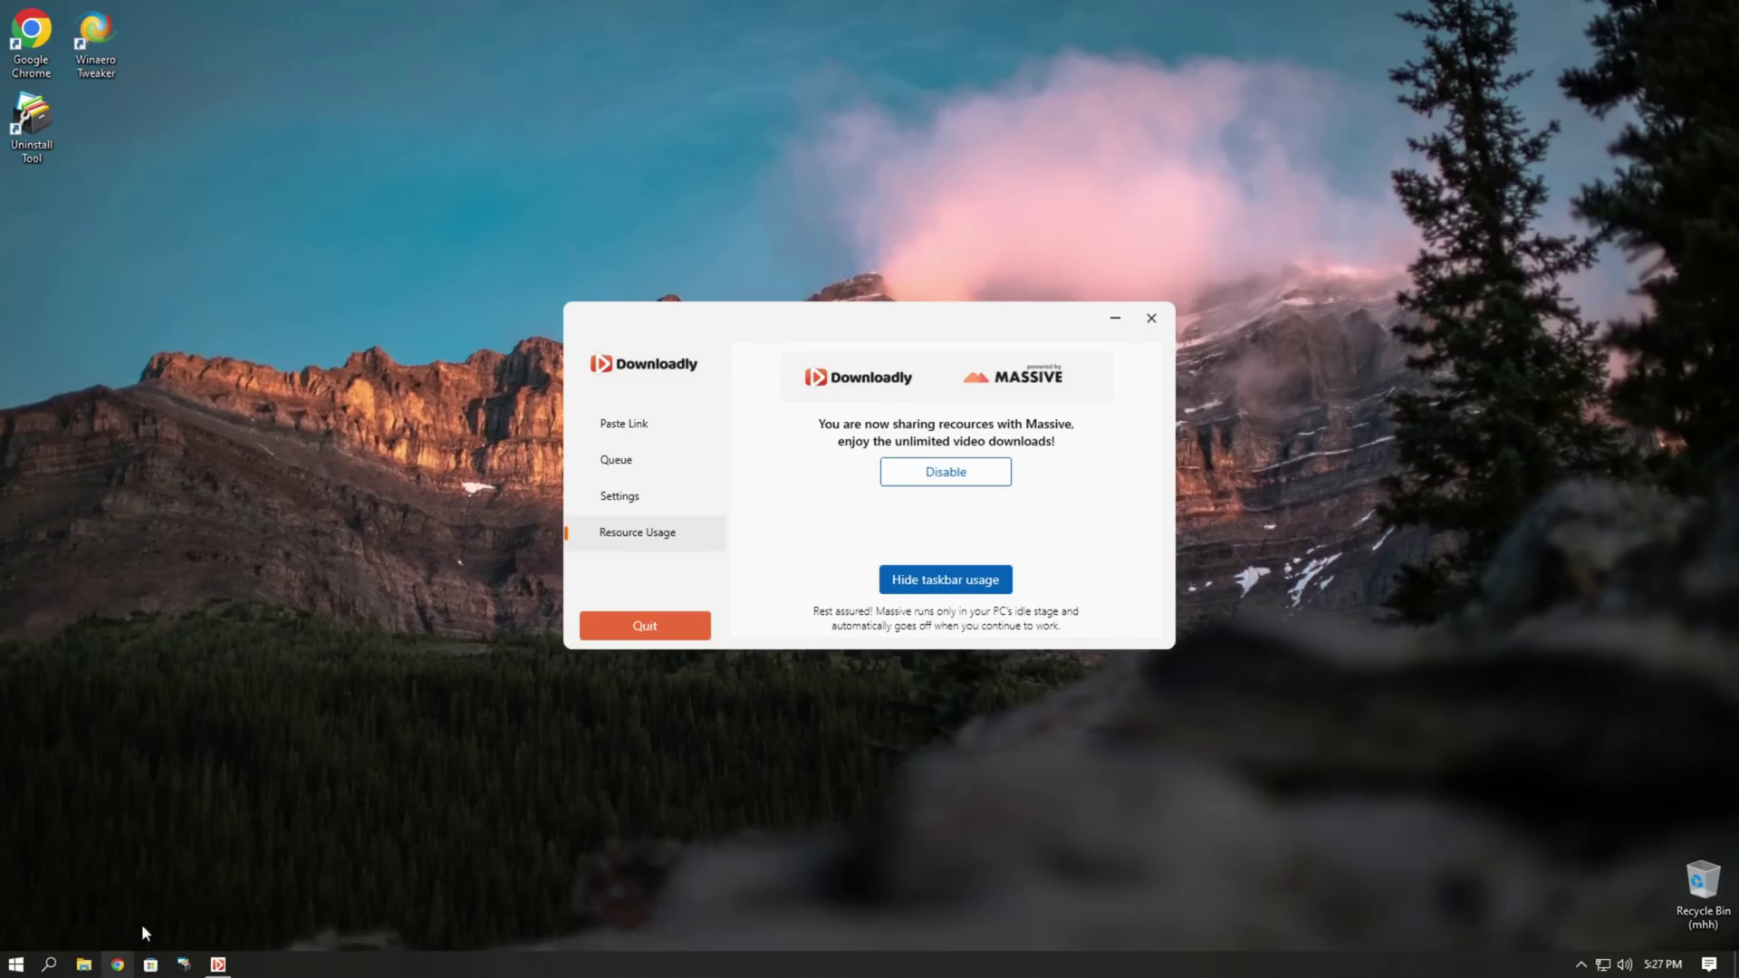
Go to malwarebytes.com/mwb-download/thankyou in a new Chrome window
{"action": "left_click", "coordinate": [117, 964]}
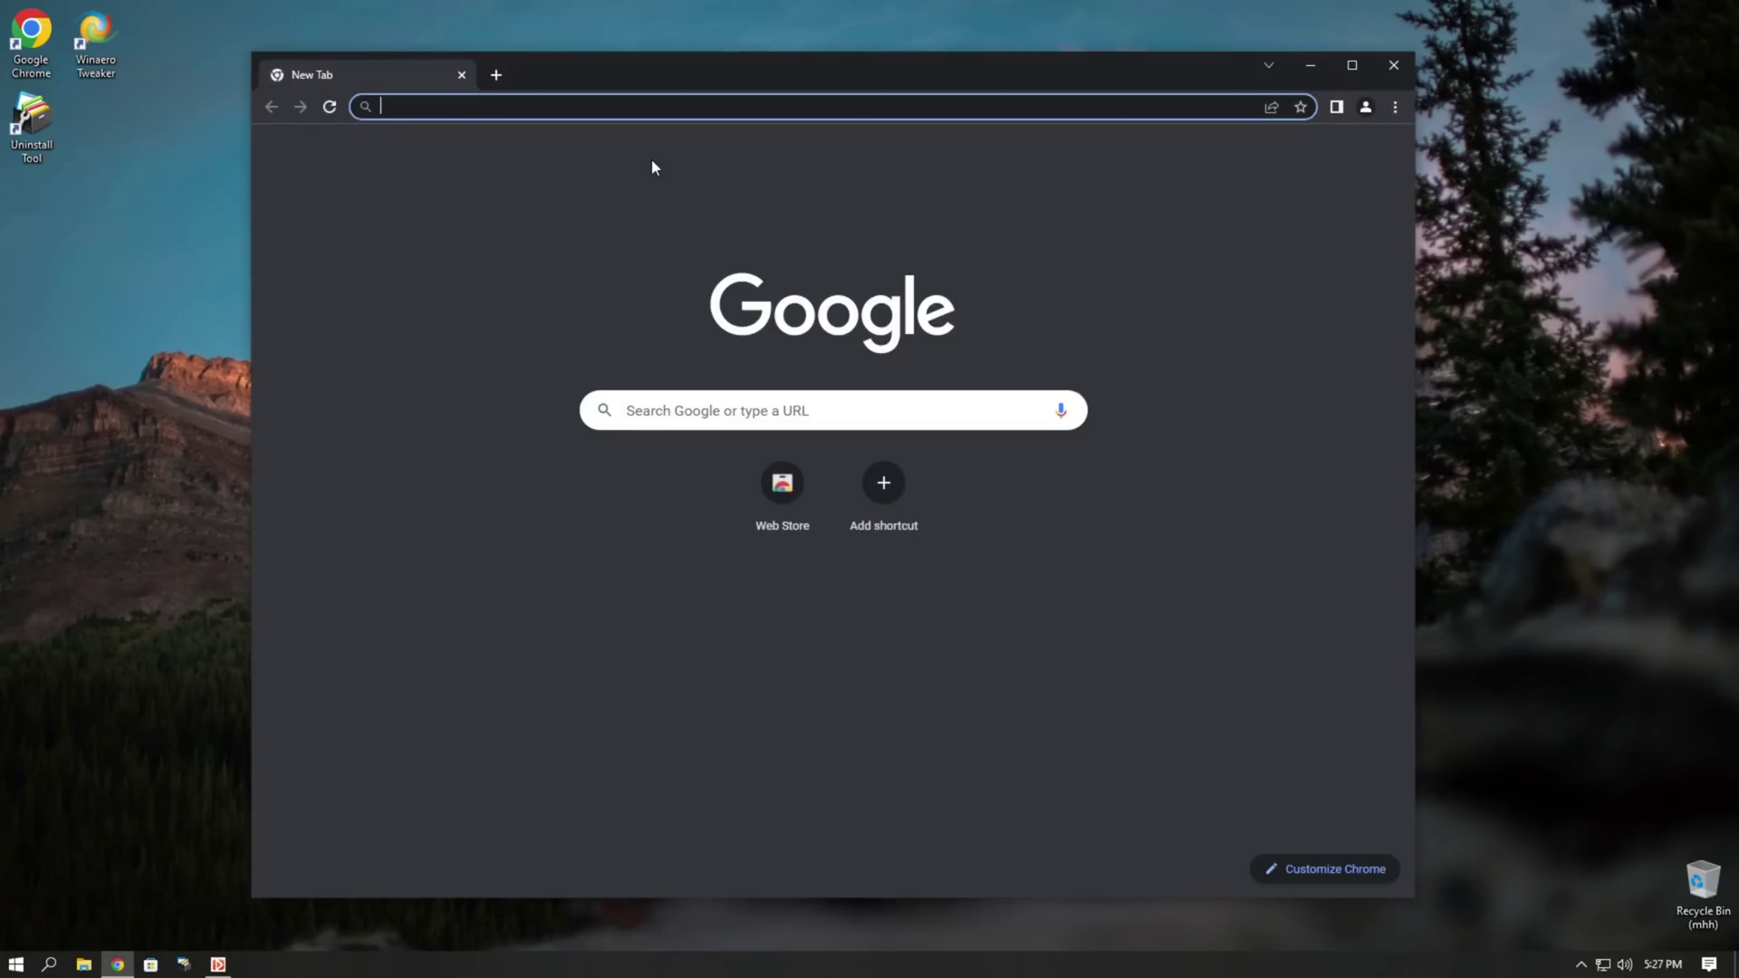
{"action": "type", "text": "malwarebytes.com/md"}
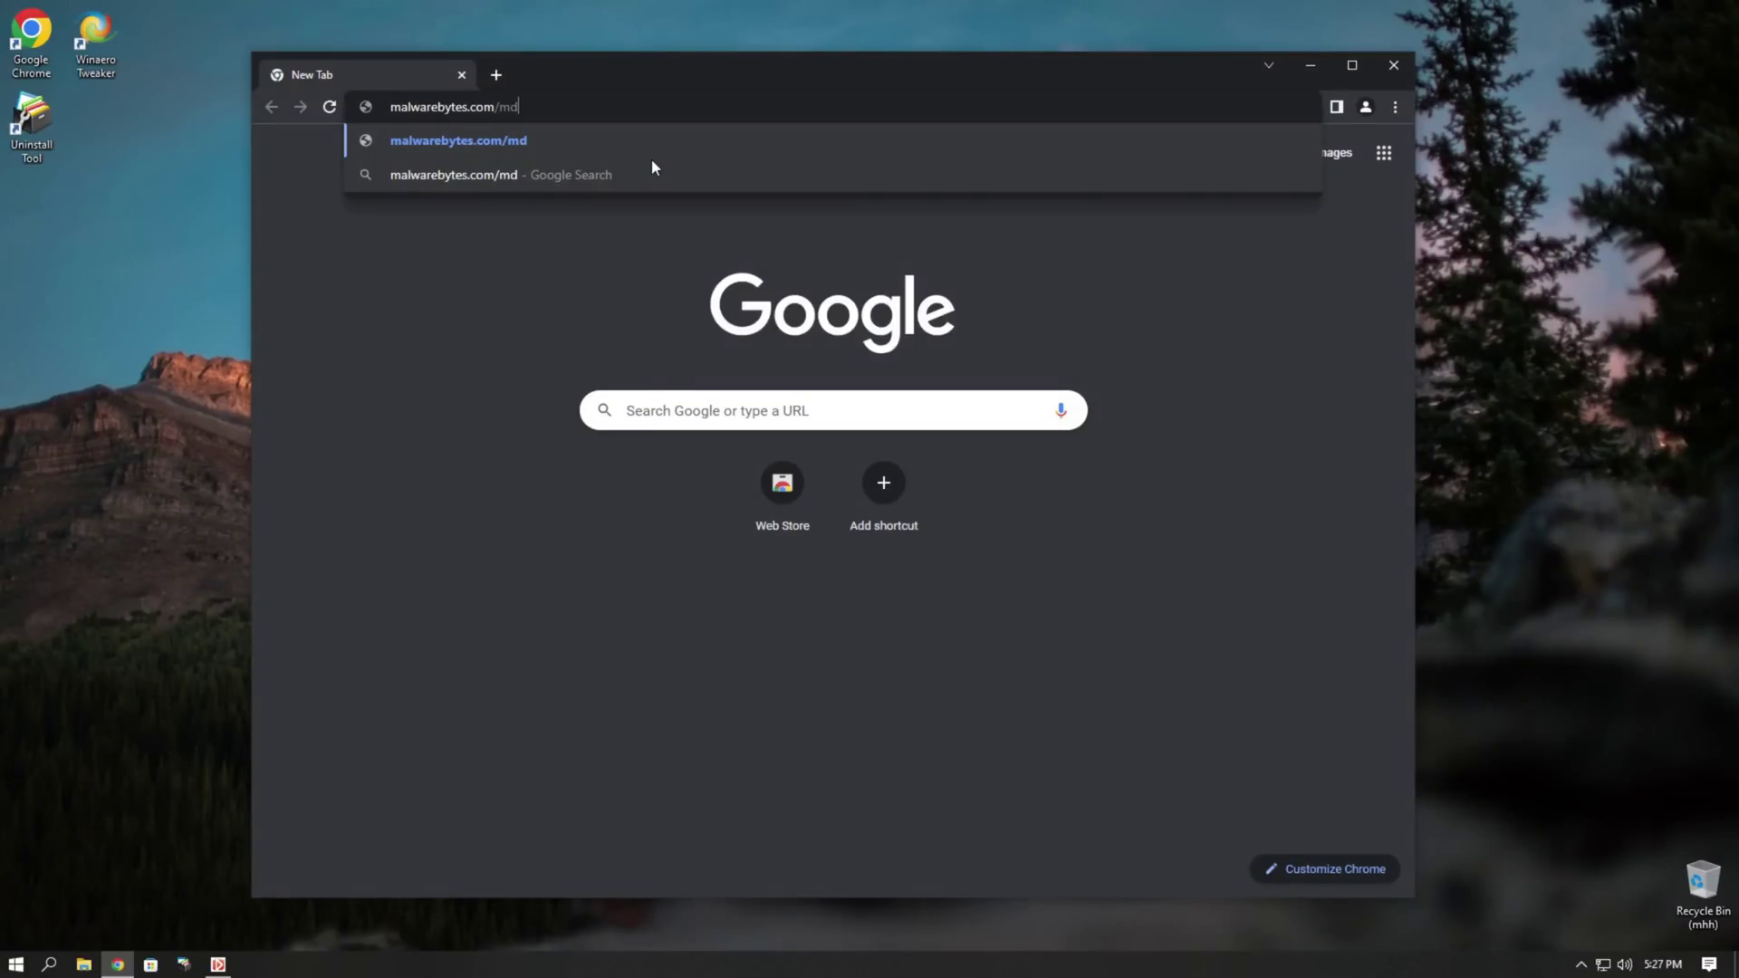
{"action": "key", "text": "BackSpace"}
{"action": "type", "text": "wb-download/"}
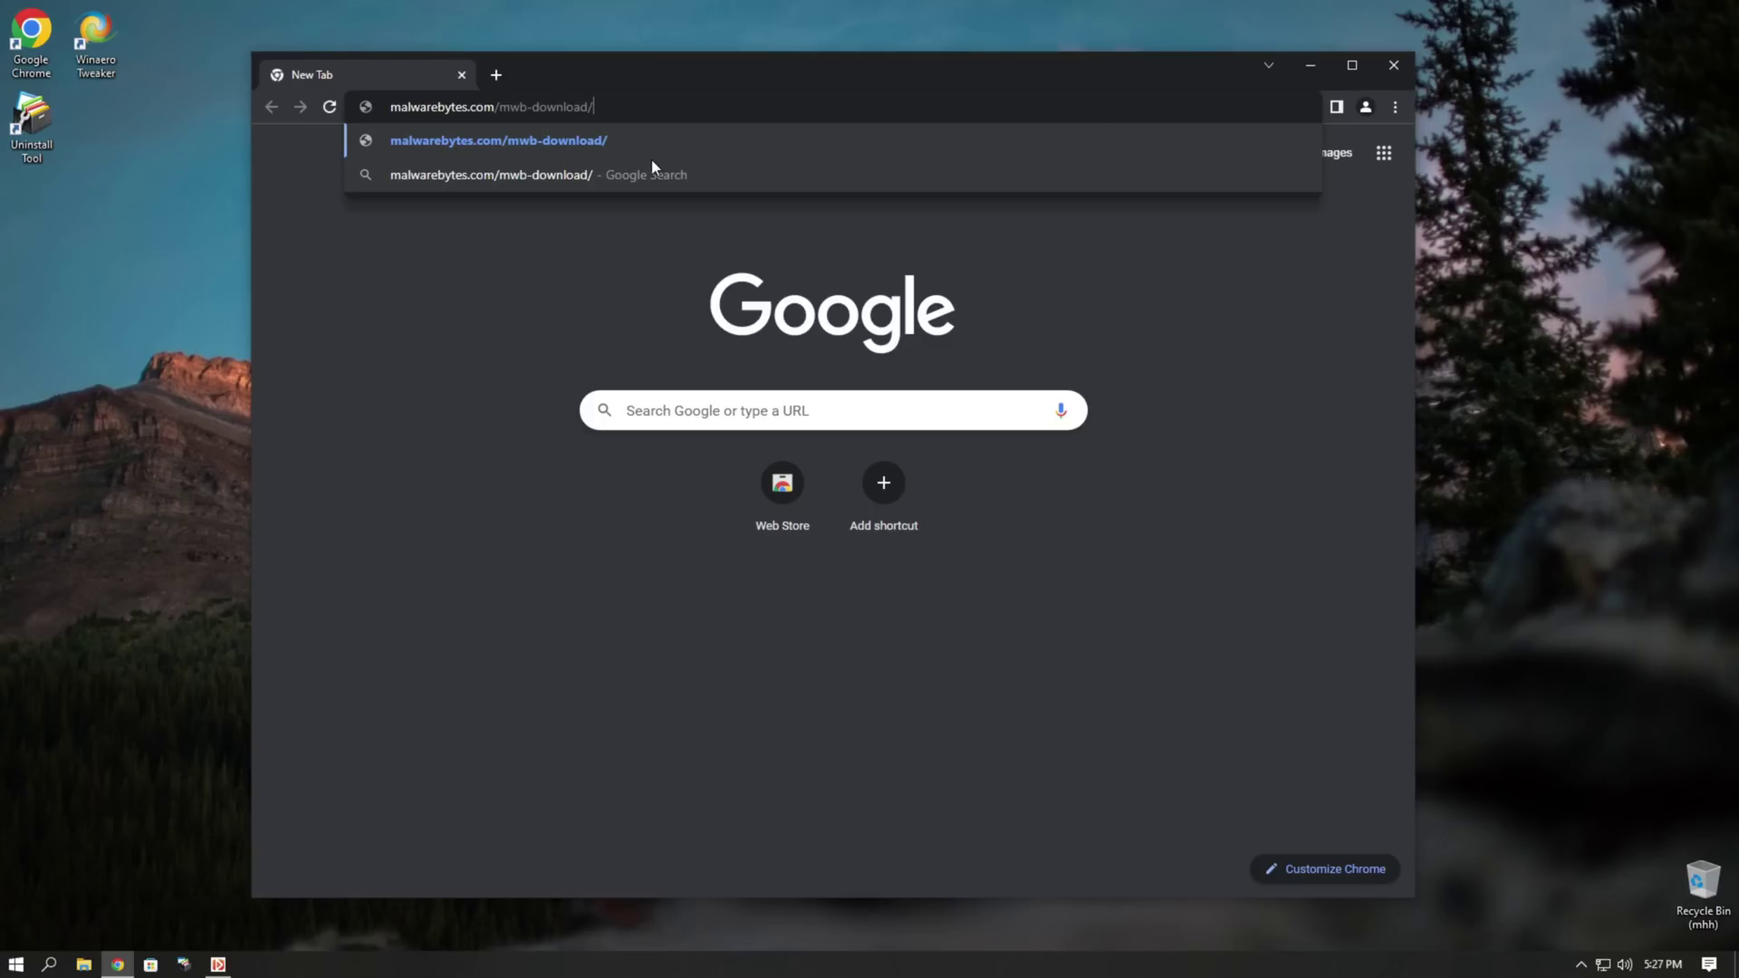
{"action": "type", "text": "thankyou"}
{"action": "key", "text": "Return"}
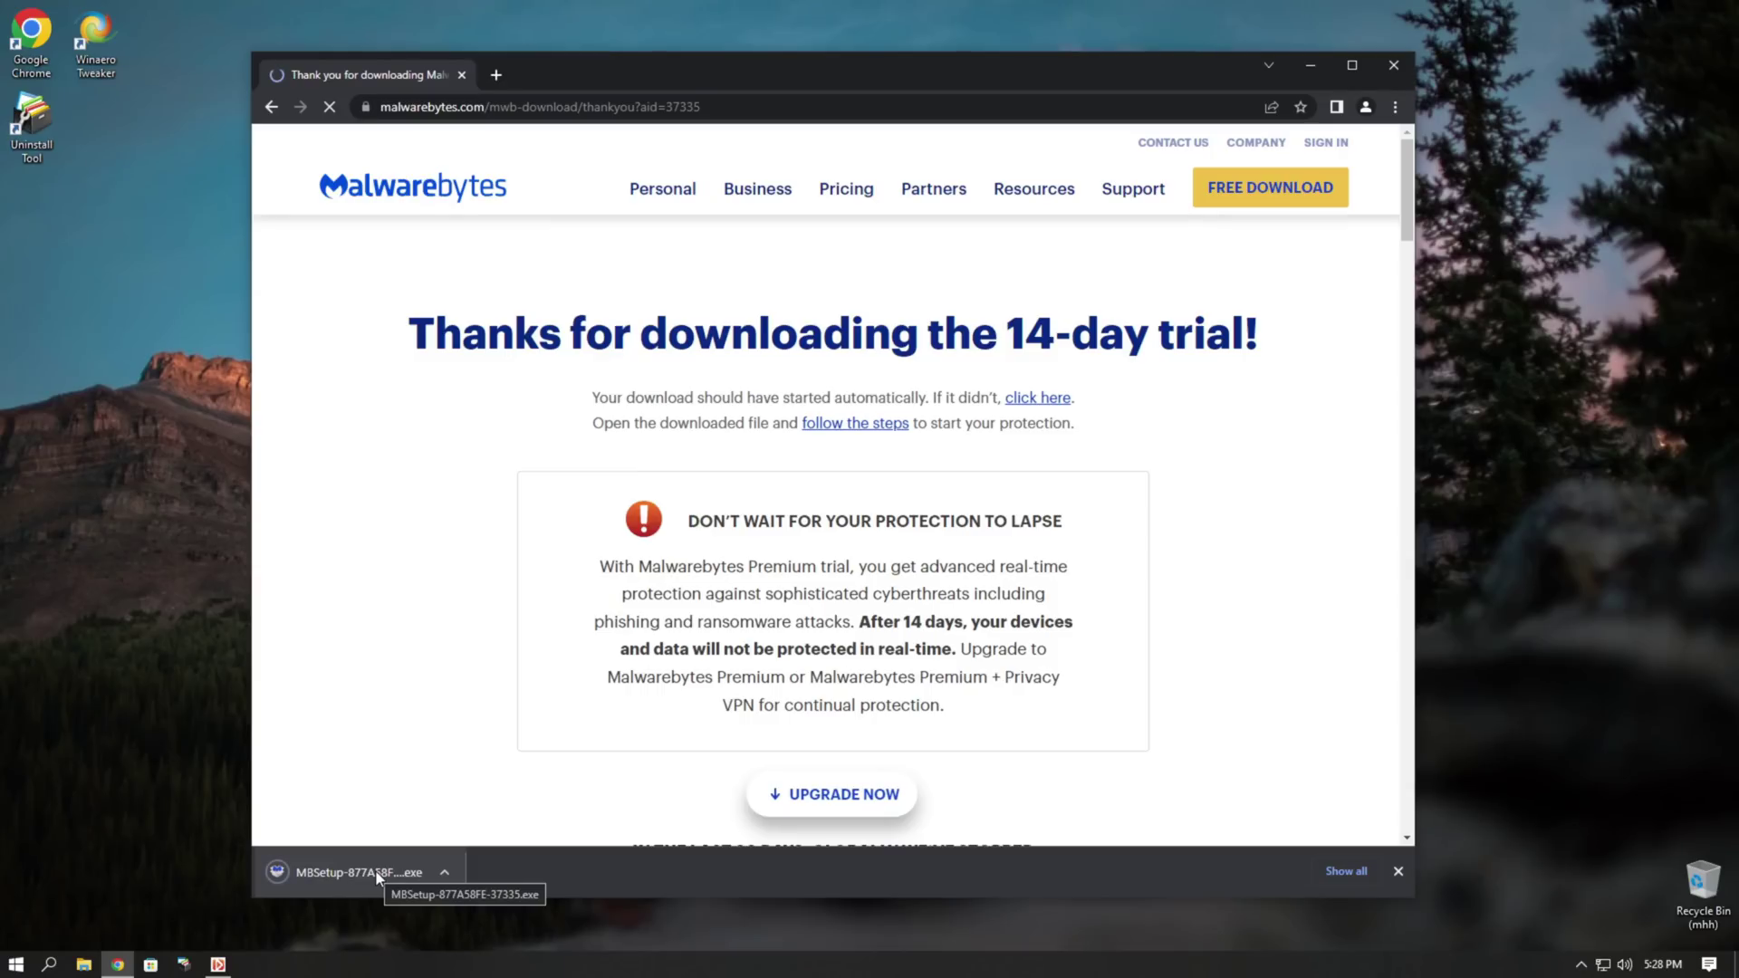
Run and approve the Malwarebytes installer, then install it for 'Me or my family'
{"action": "left_click", "coordinate": [377, 872]}
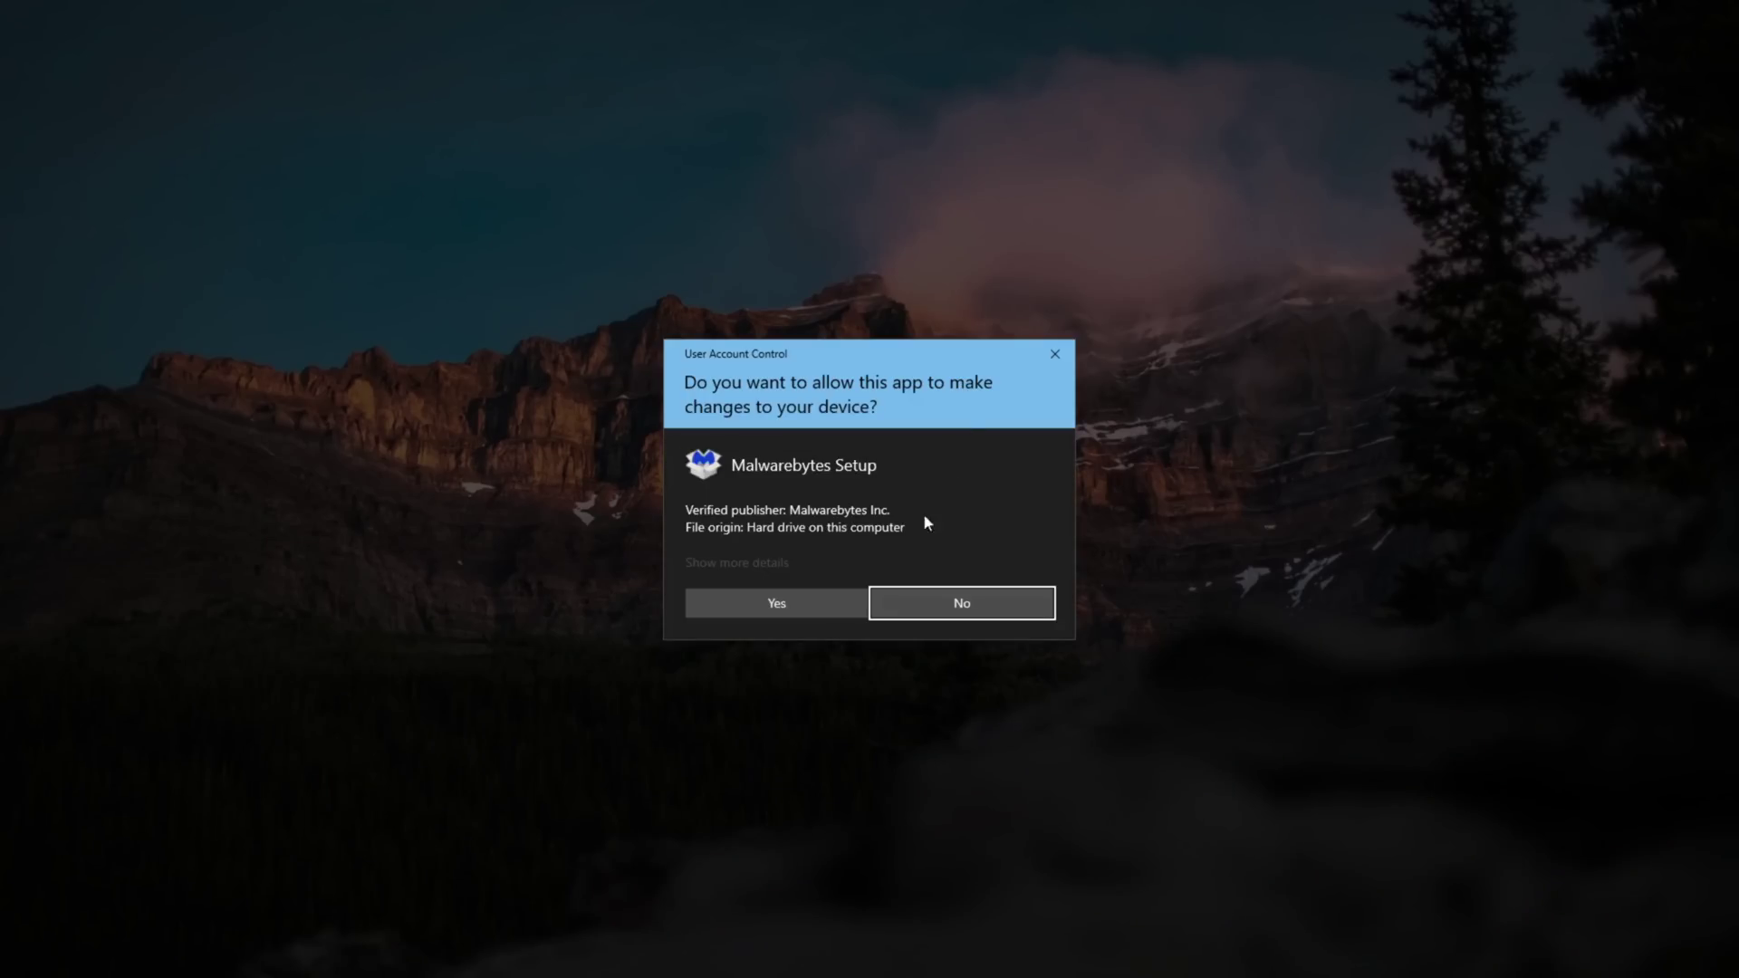
{"action": "left_click", "coordinate": [801, 611]}
{"action": "left_click", "coordinate": [1393, 65]}
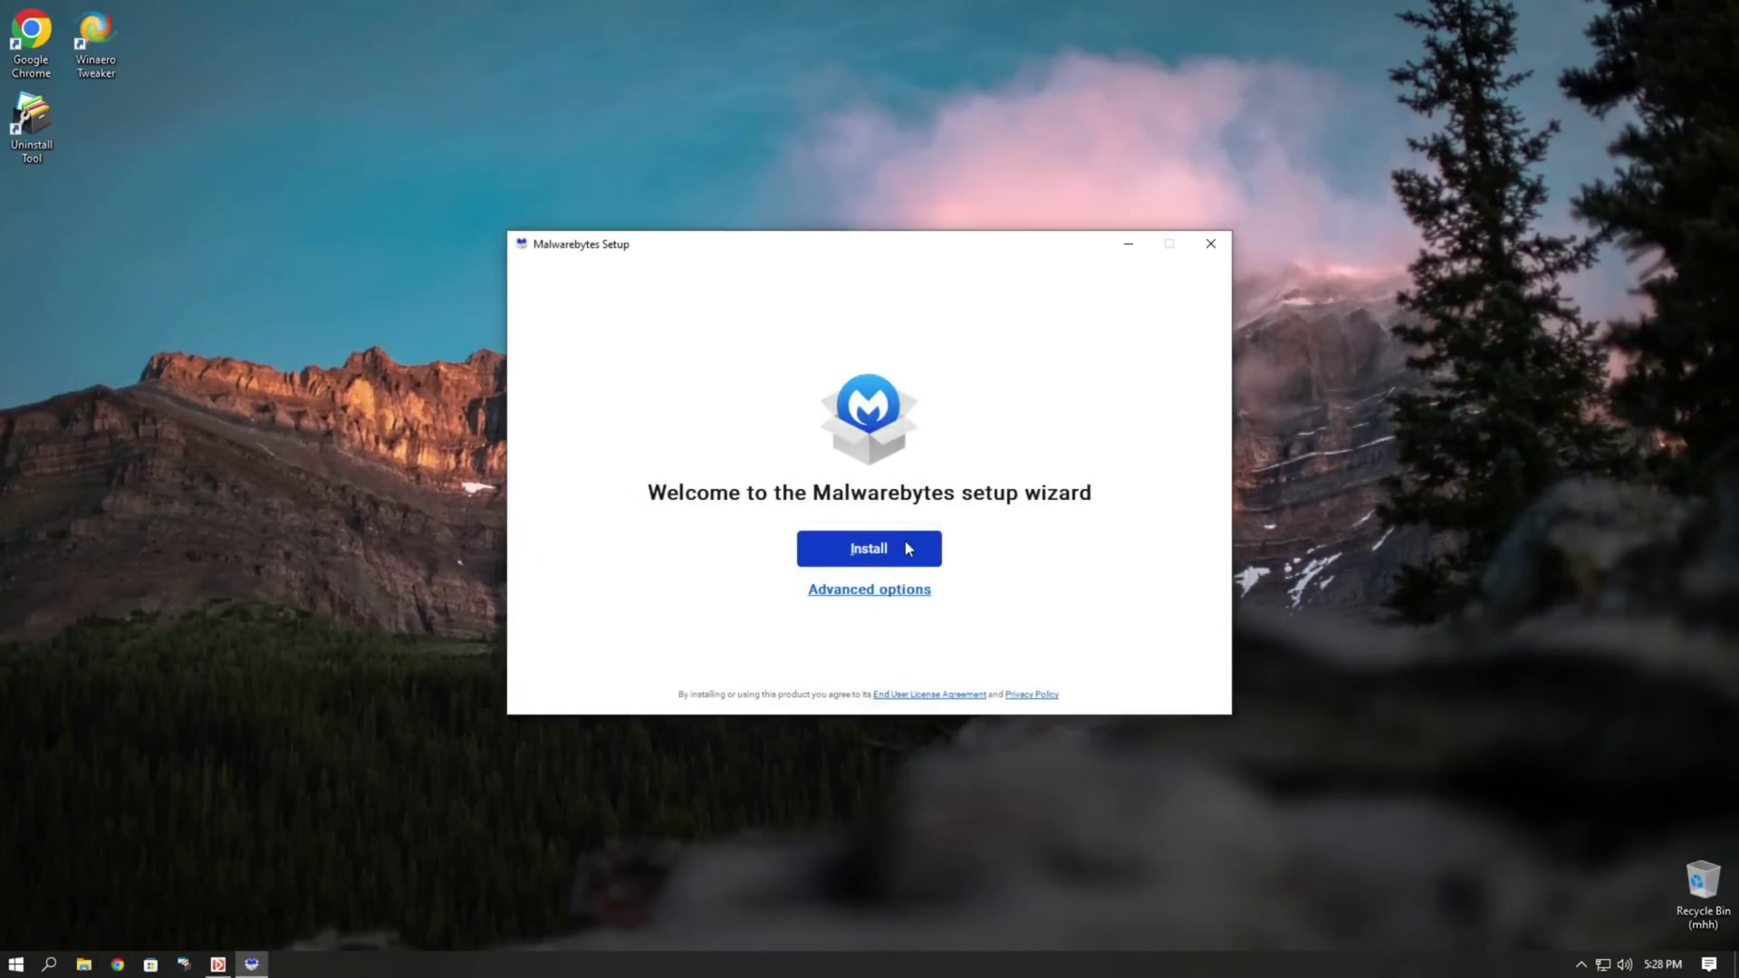
{"action": "left_click", "coordinate": [895, 549]}
{"action": "left_click", "coordinate": [761, 576]}
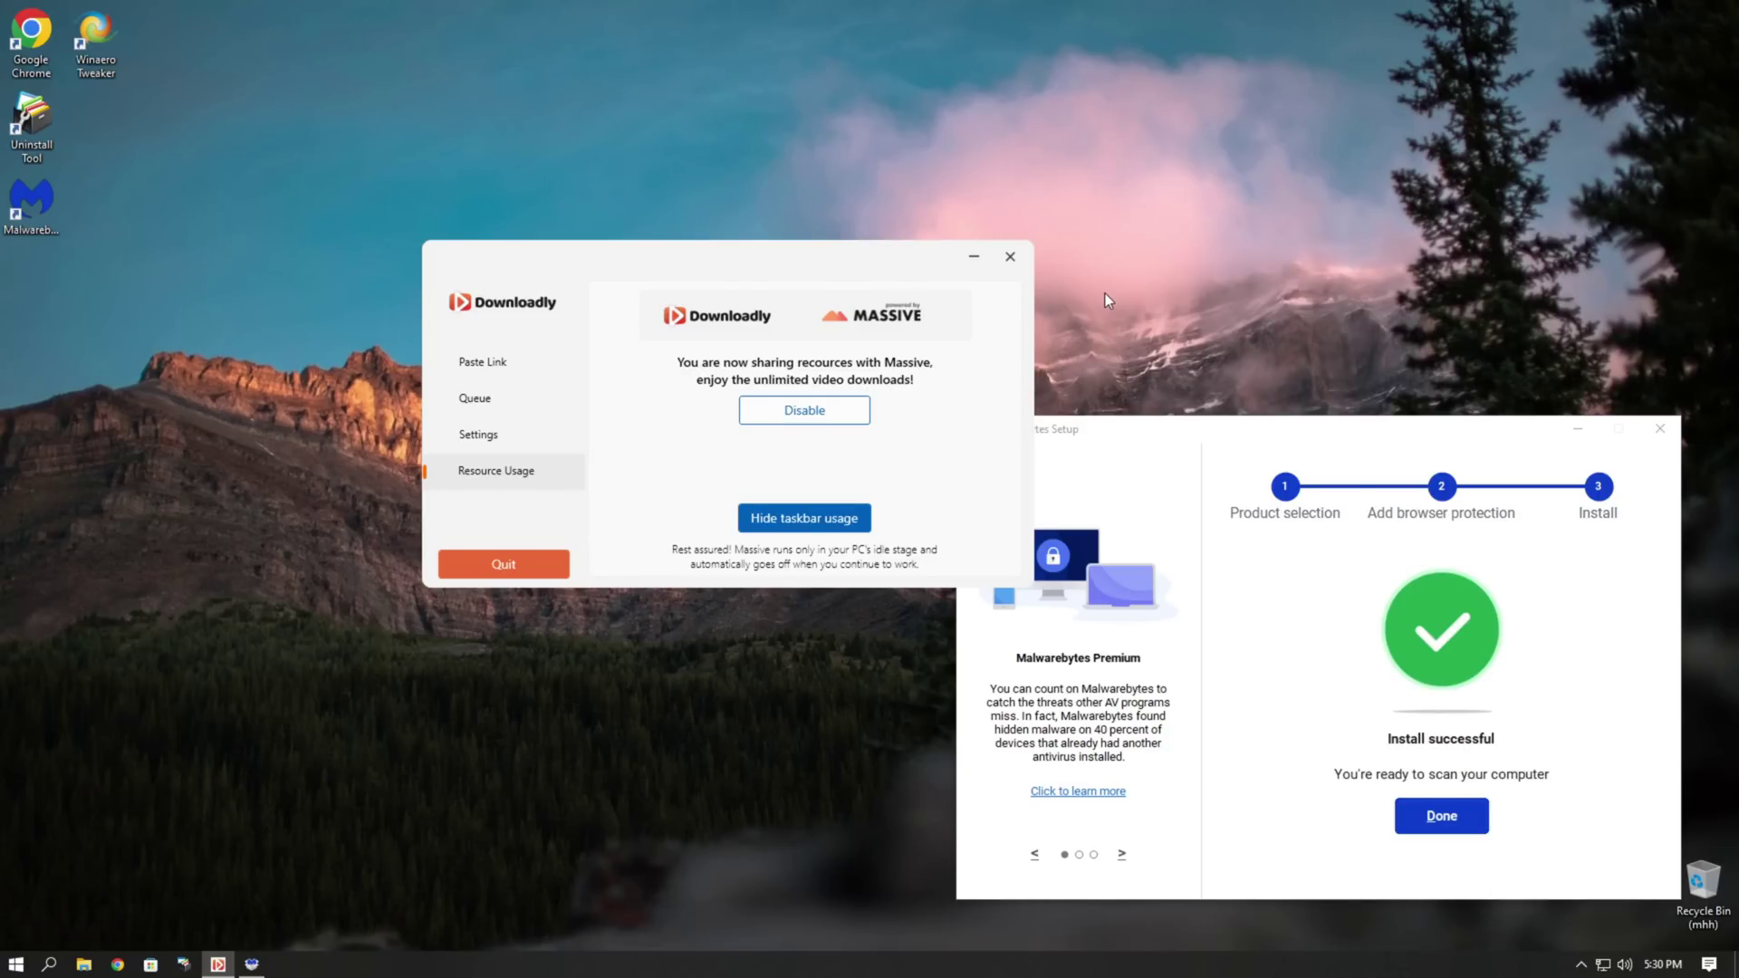
Finish the Malwarebytes setup and move the Downloadly window to the lower right
{"action": "left_click", "coordinate": [1051, 457]}
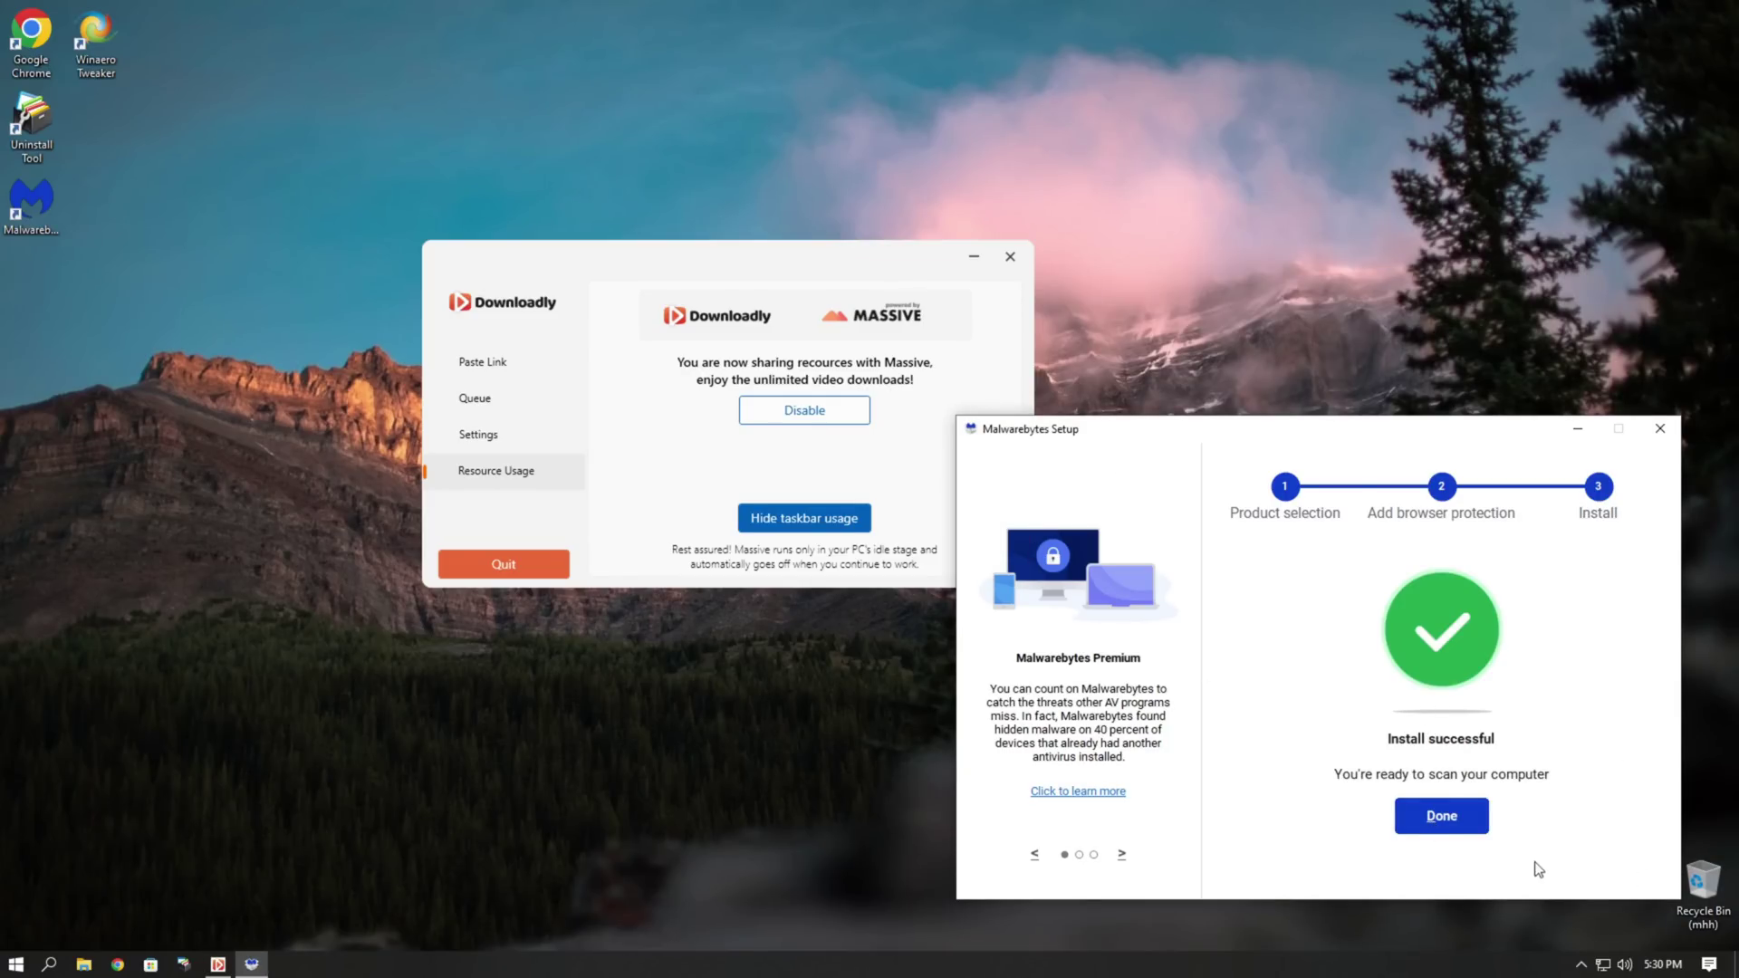
{"action": "left_click", "coordinate": [1442, 815]}
{"action": "left_click_drag", "start_coordinate": [750, 256], "coordinate": [1394, 344]}
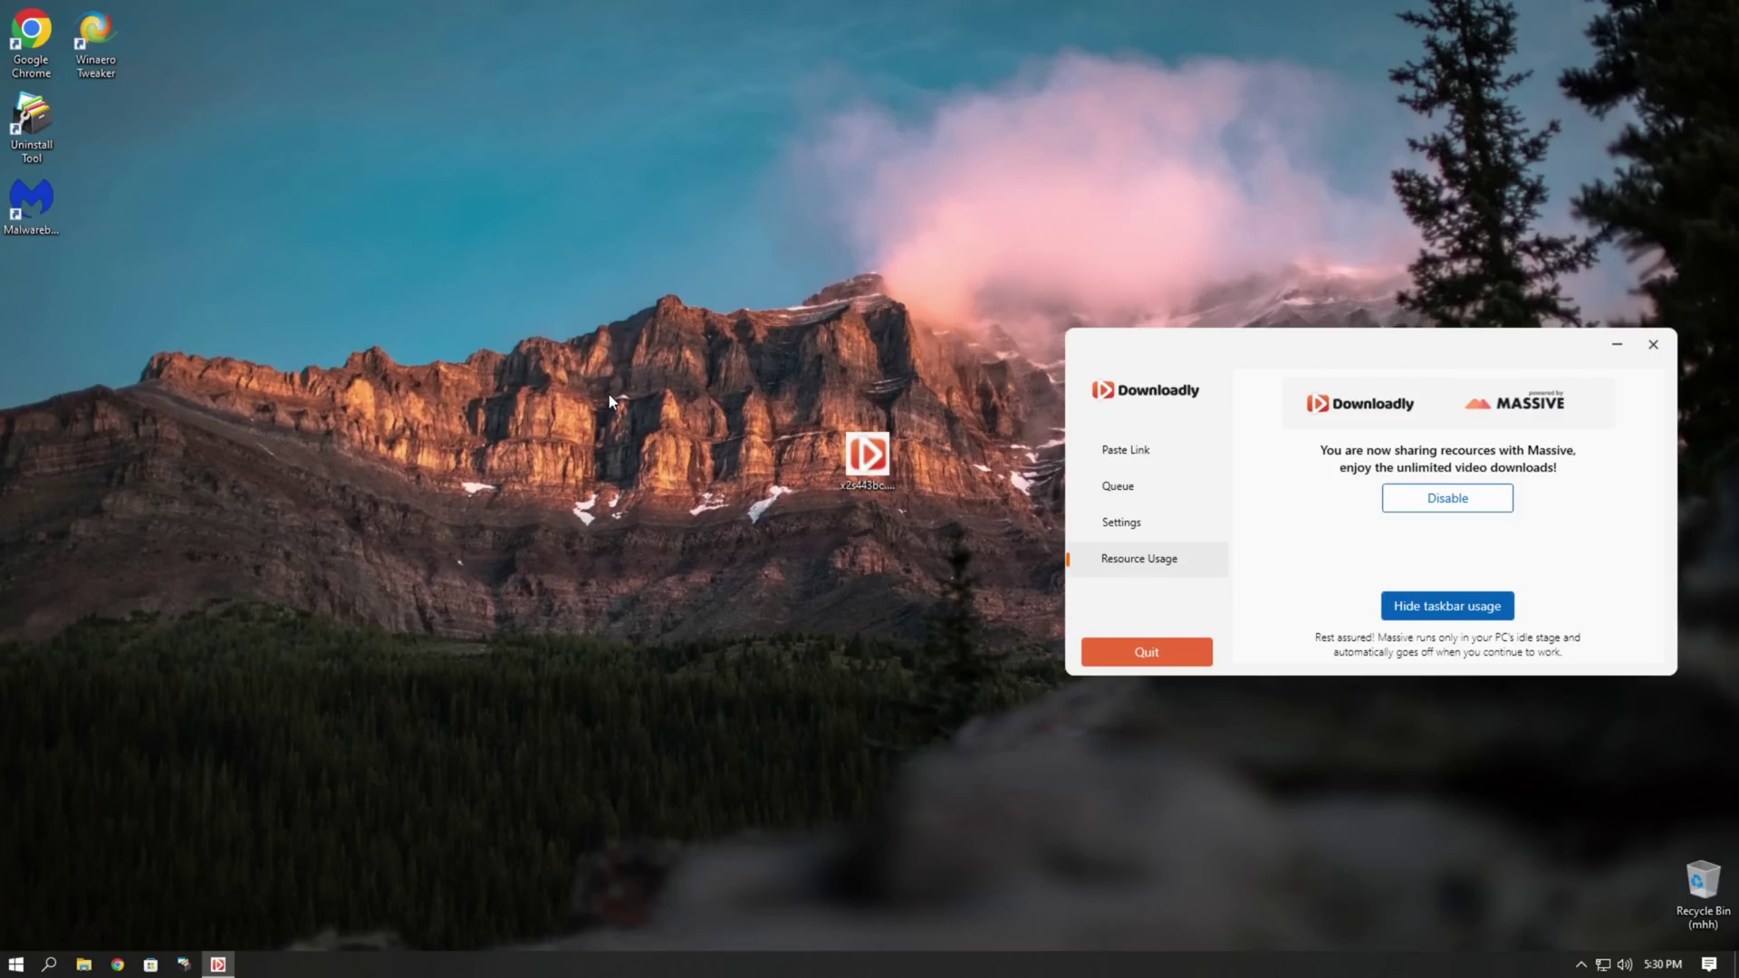
Launch Malwarebytes, run a Threat Scan finding 0 threats in 257,083 items, then close it
{"action": "left_click", "coordinate": [31, 205]}
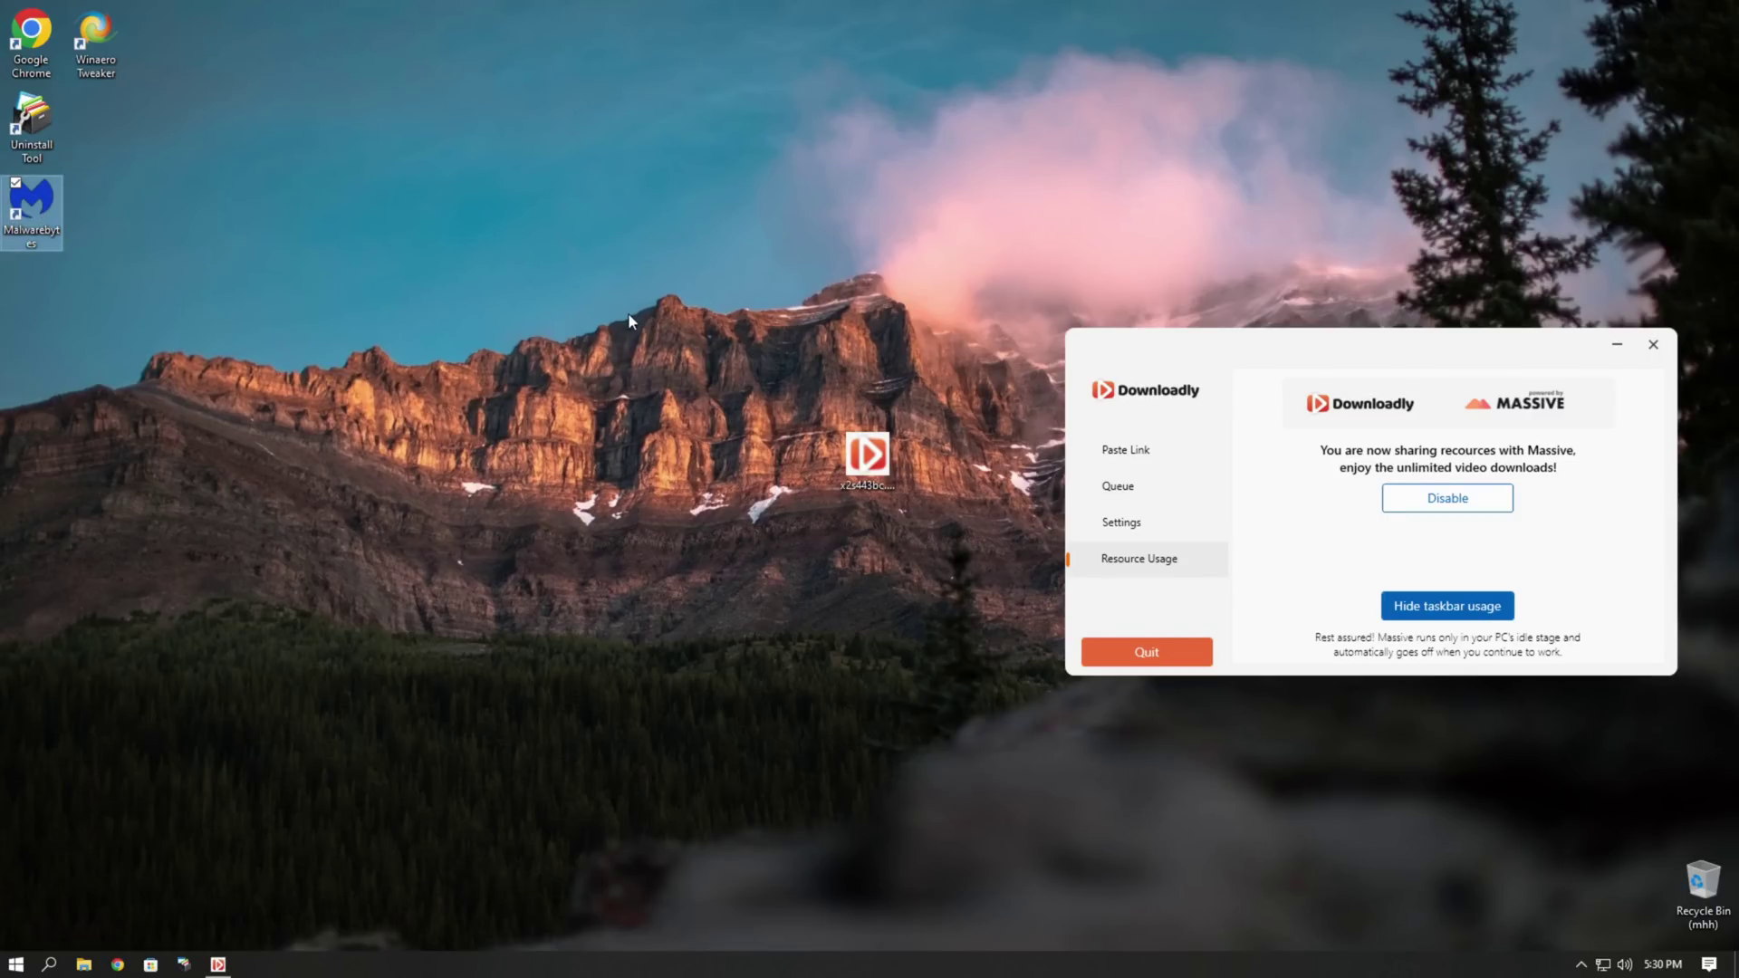
{"action": "left_click", "coordinate": [616, 548]}
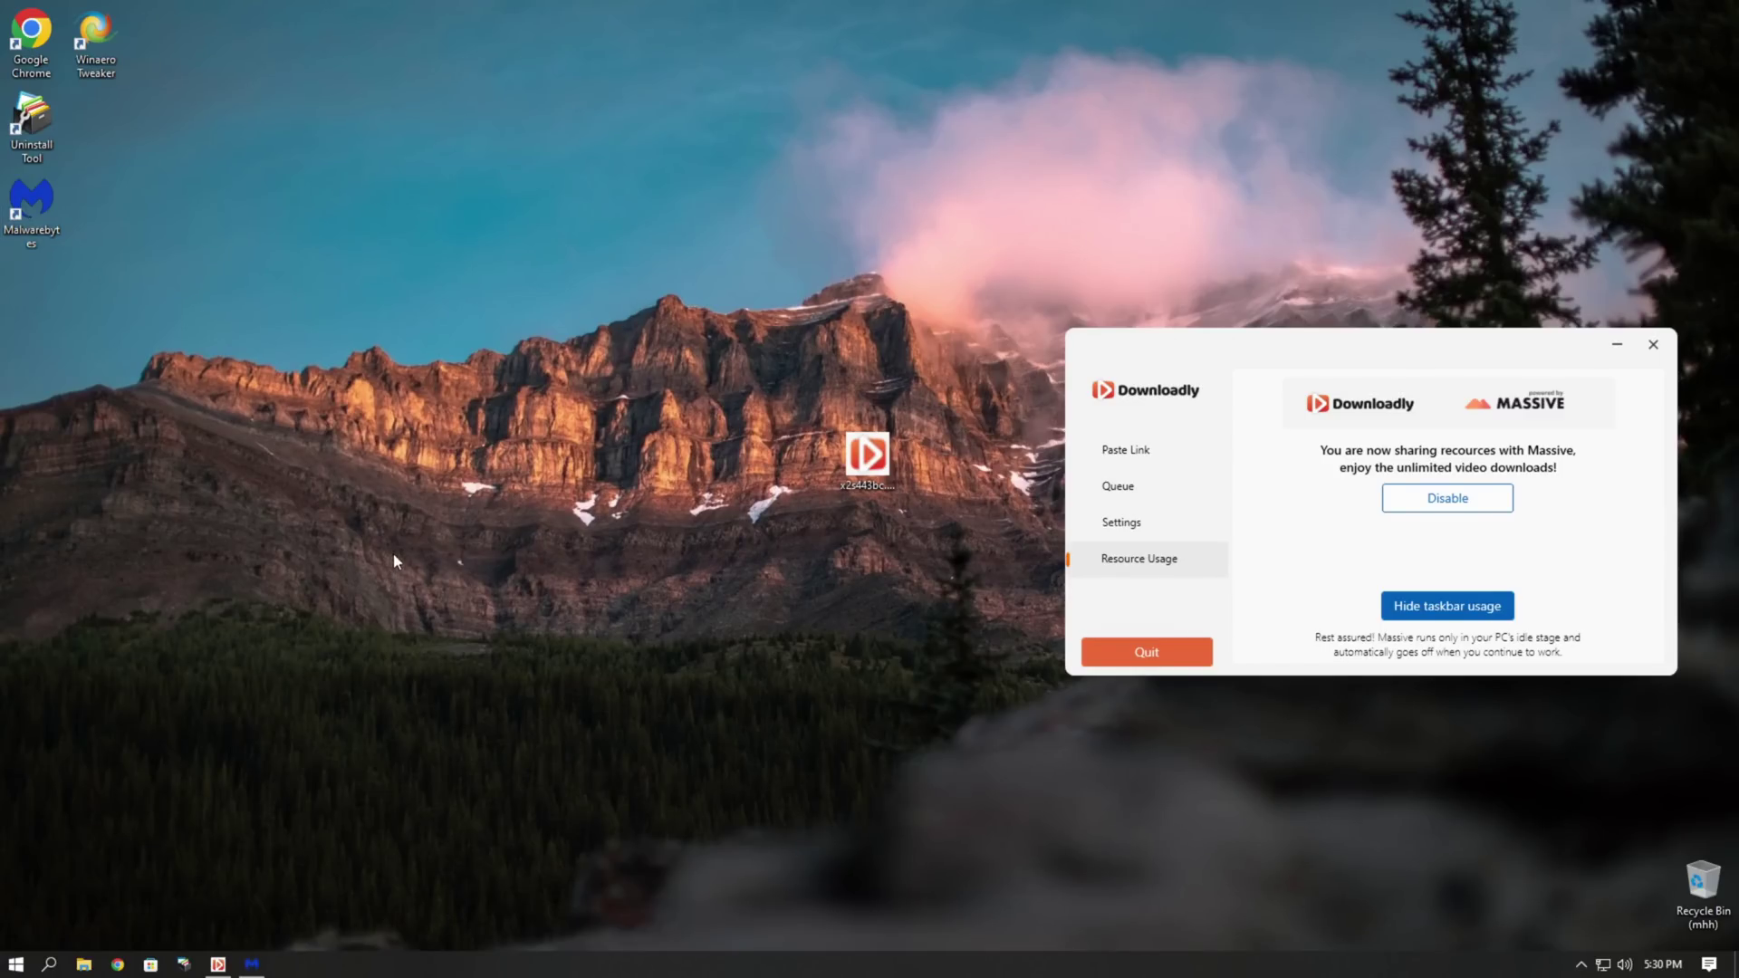
{"action": "left_click_drag", "start_coordinate": [806, 208], "coordinate": [608, 199]}
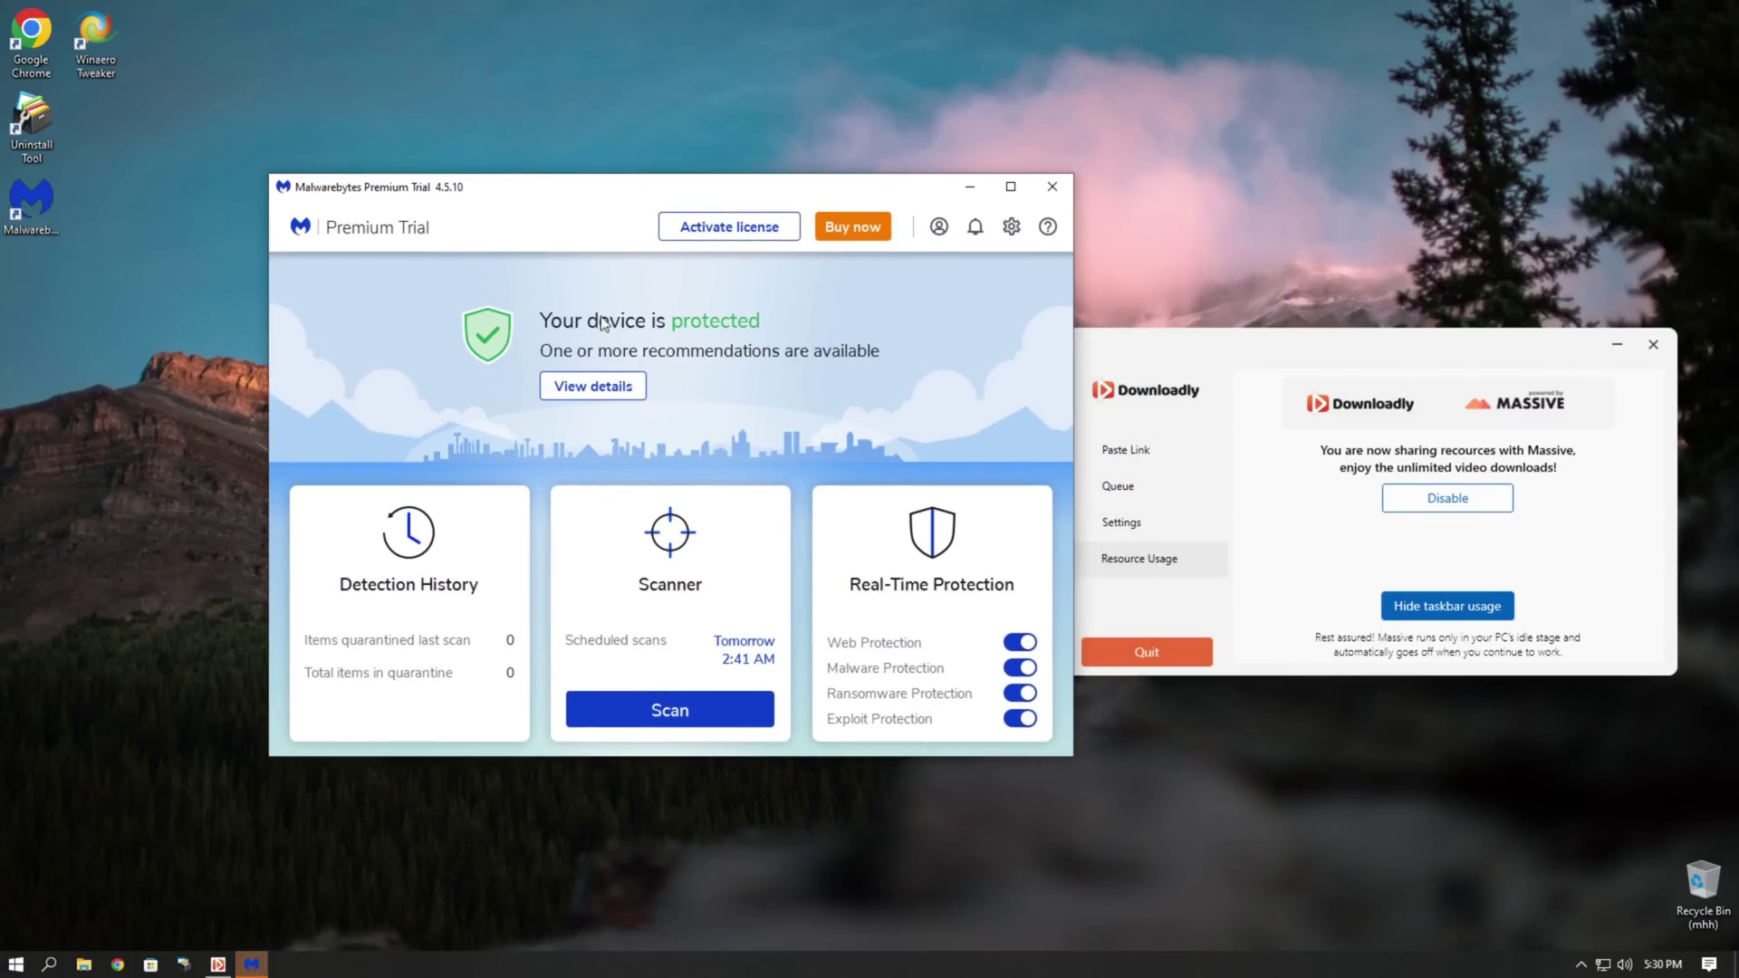
{"action": "left_click", "coordinate": [661, 716]}
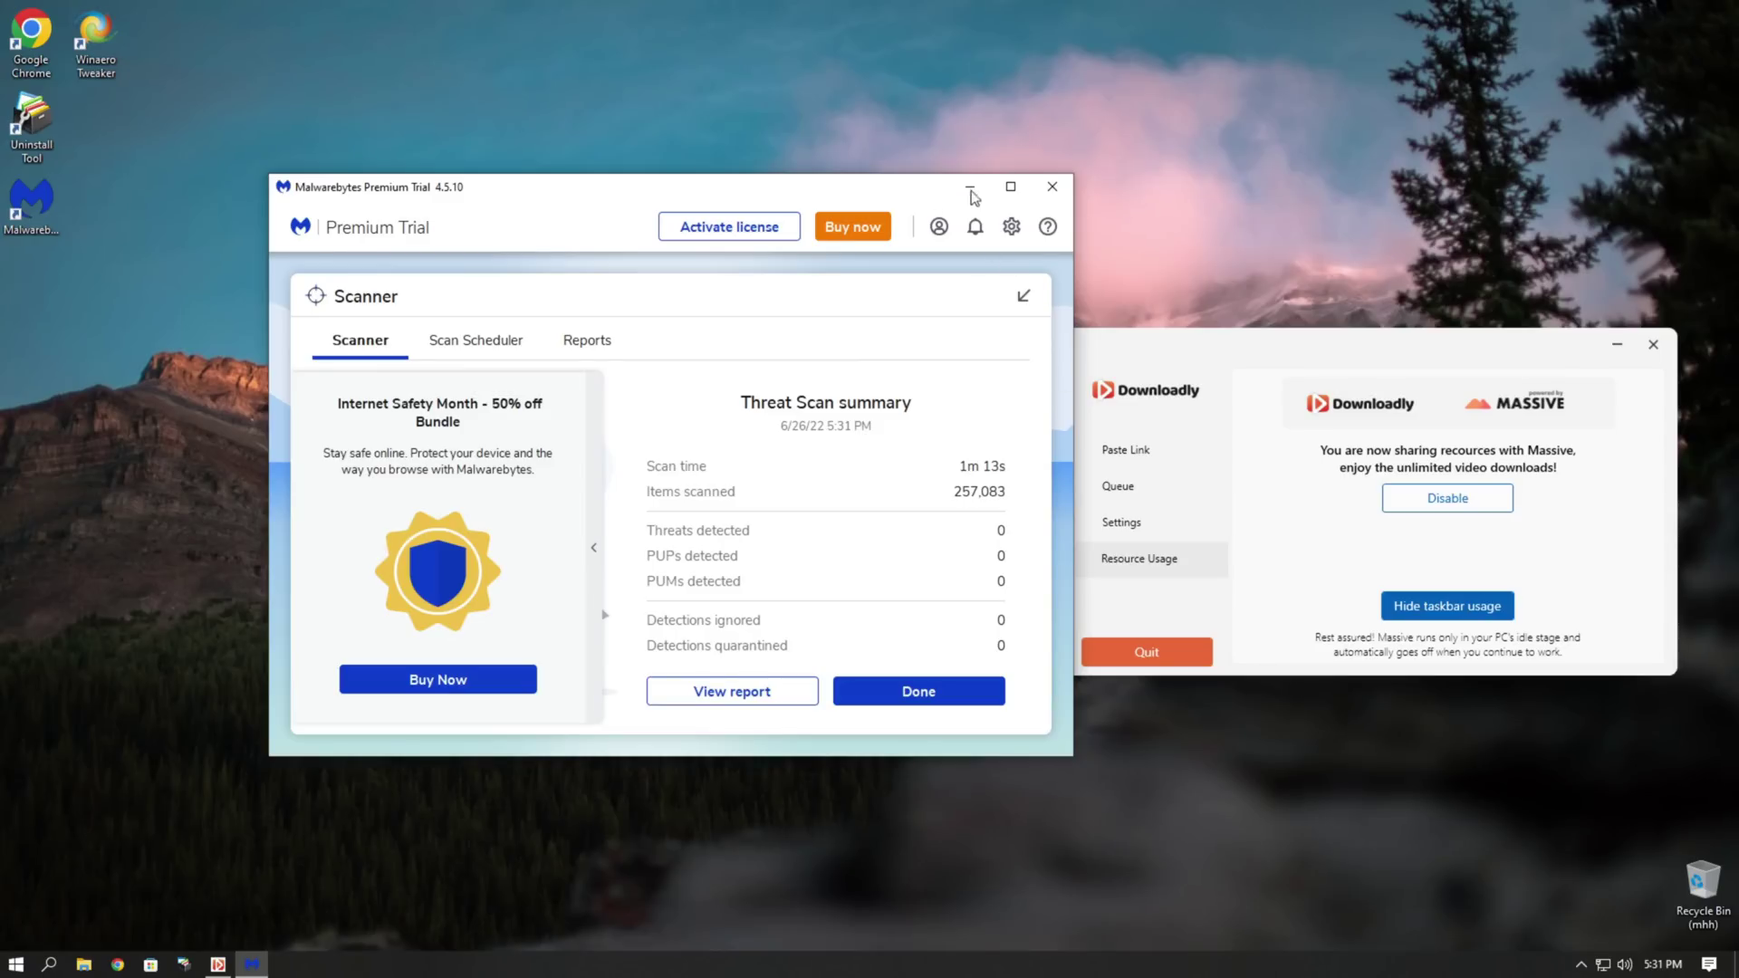
{"action": "left_click", "coordinate": [1177, 344]}
{"action": "left_click", "coordinate": [1051, 187]}
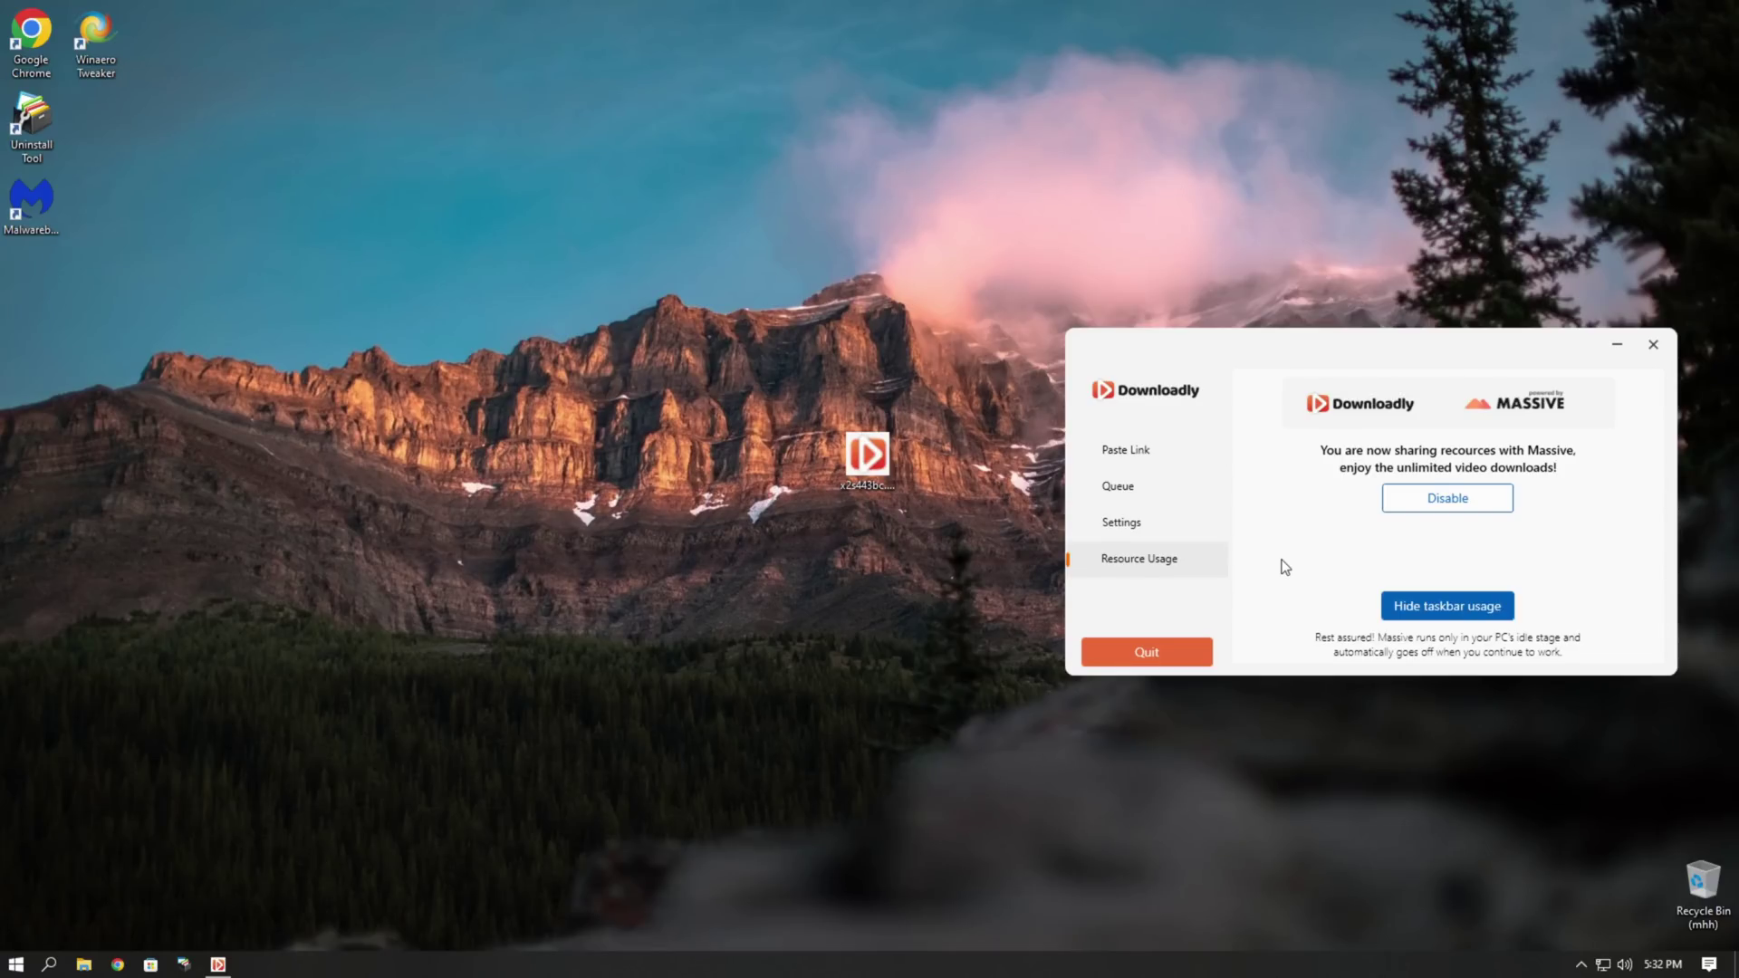
Close the Downloadly window, then select x2s443bc.cs1.exe on the desktop and delete it
{"action": "left_click", "coordinate": [1653, 344]}
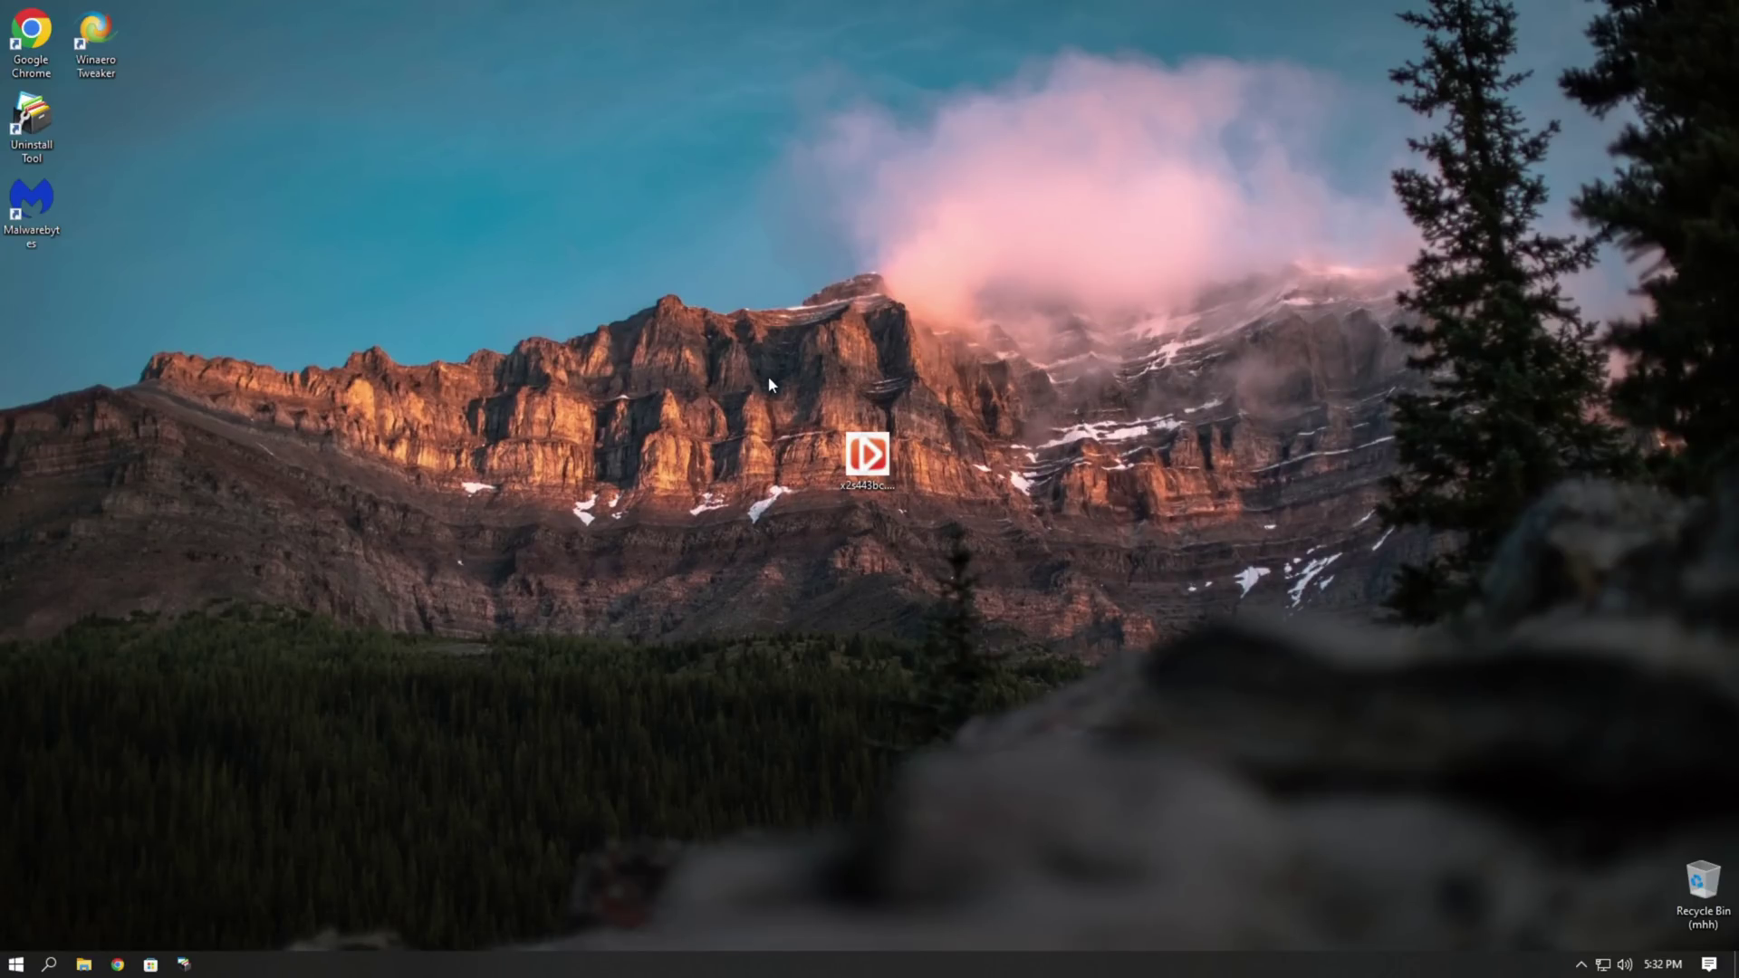
{"action": "left_click_drag", "start_coordinate": [758, 718], "coordinate": [937, 372]}
{"action": "left_click_drag", "start_coordinate": [790, 593], "coordinate": [921, 453]}
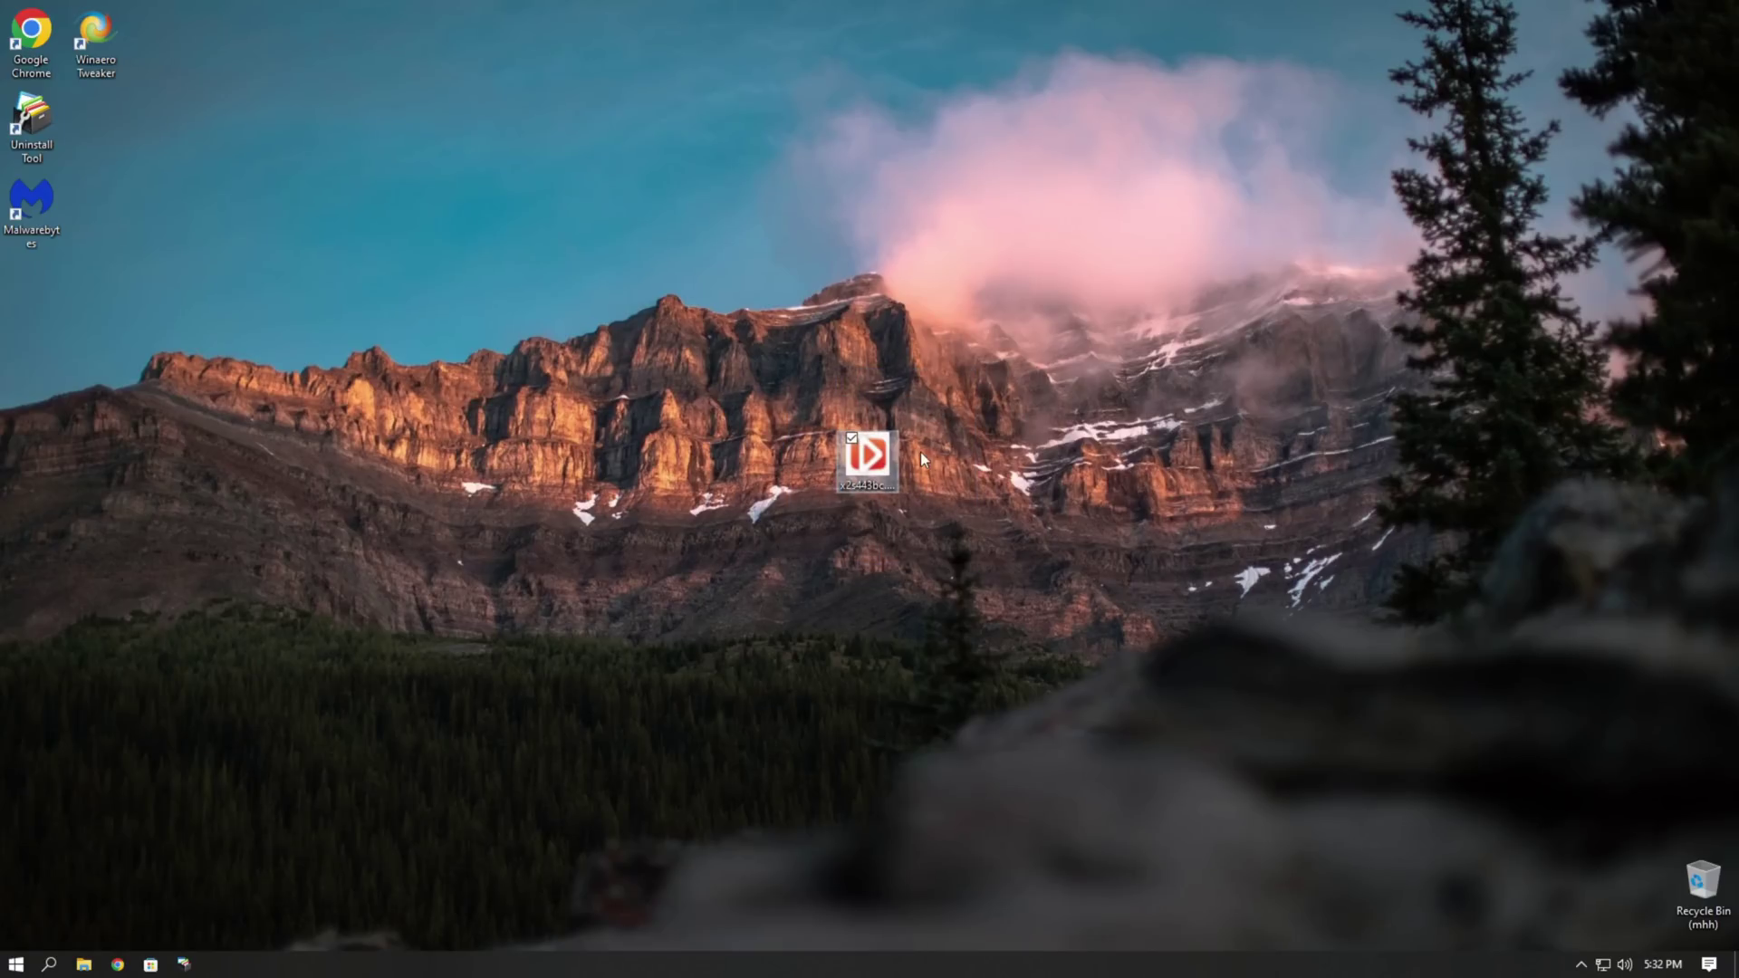
{"action": "left_click", "coordinate": [1090, 393]}
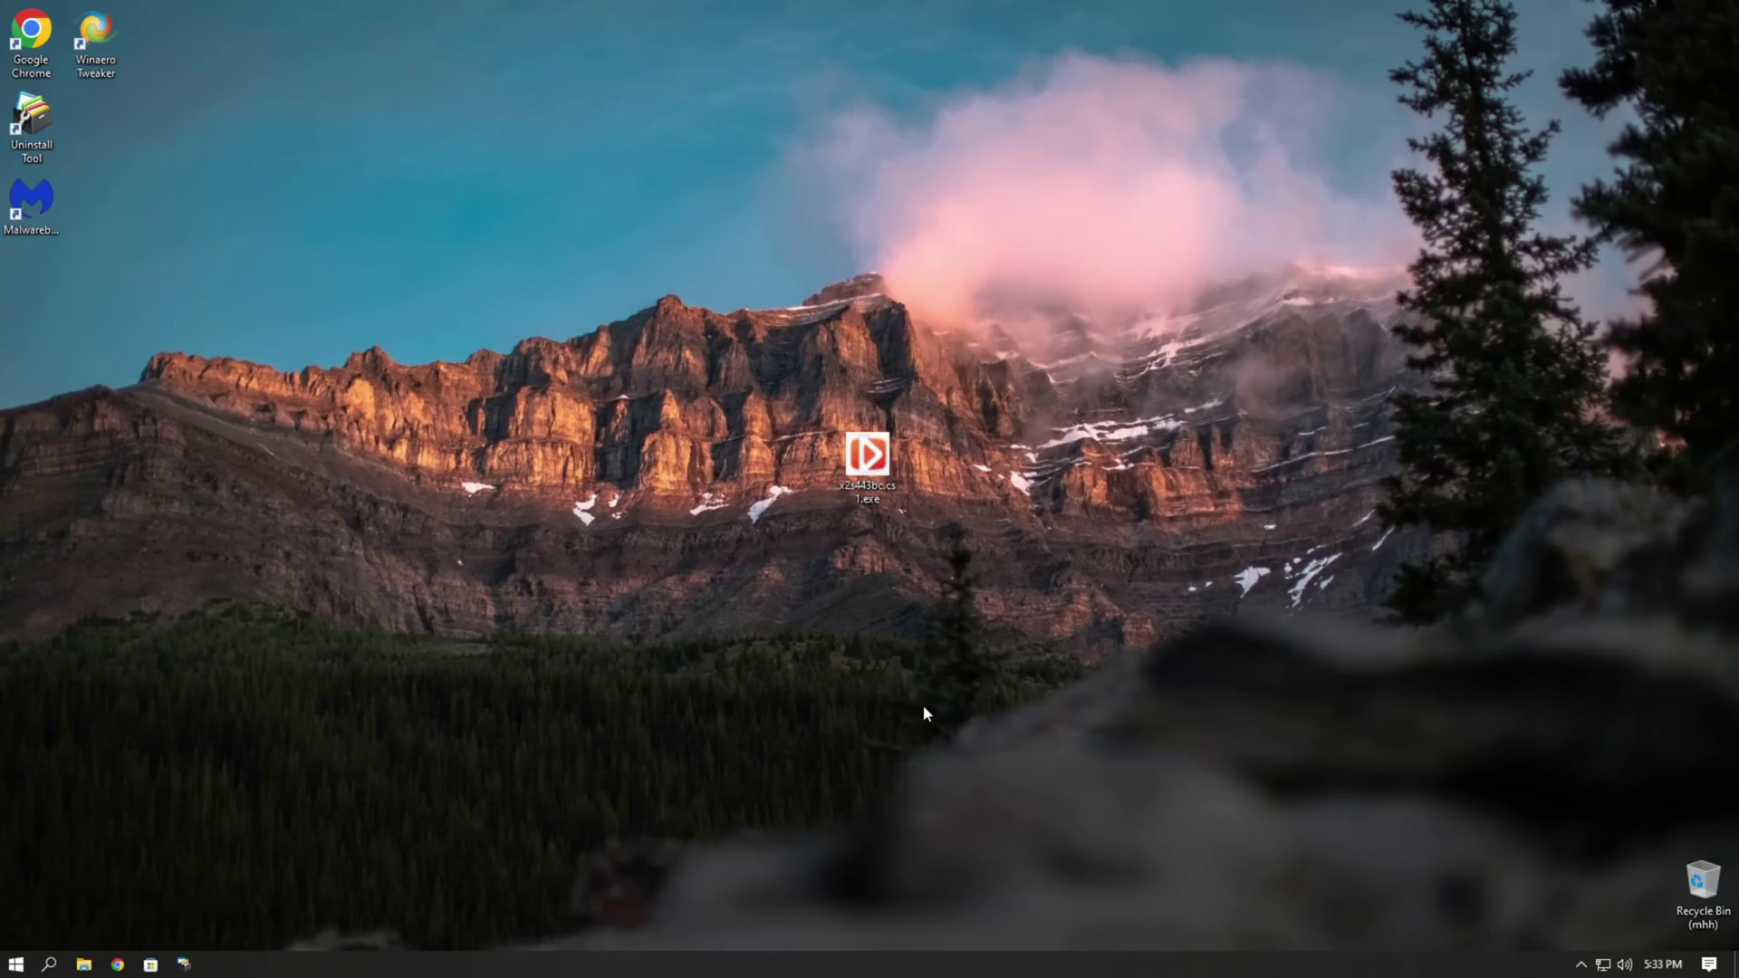
{"action": "key", "text": "x"}
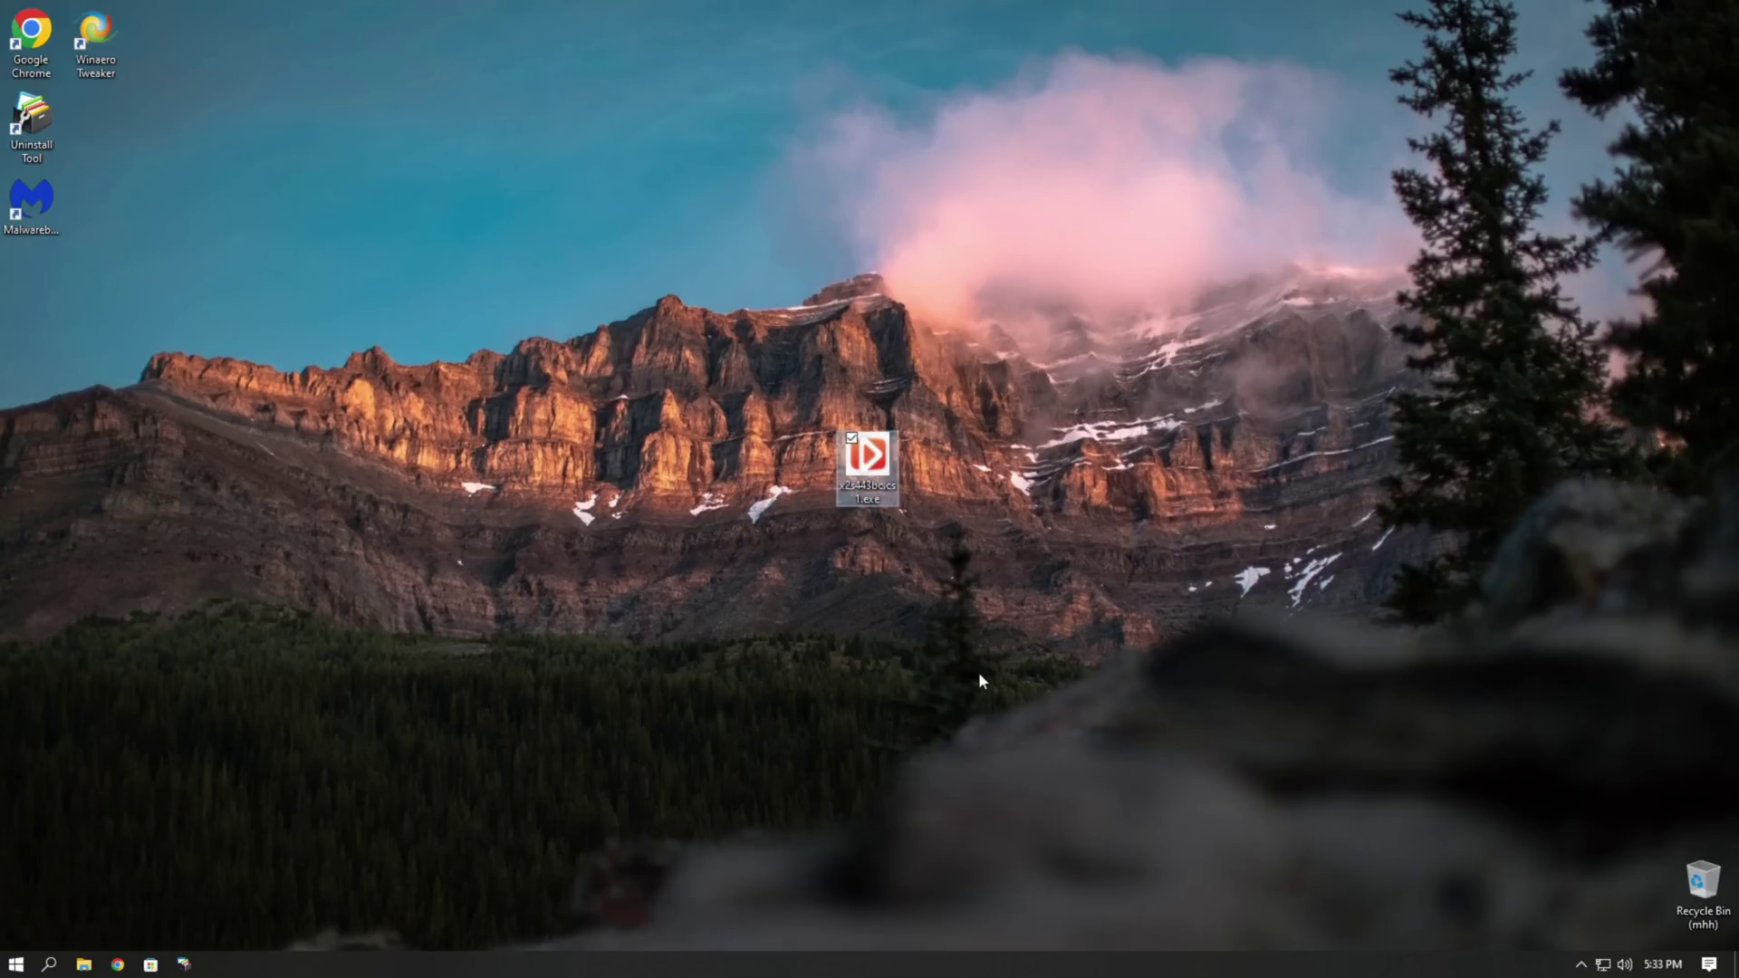
{"action": "key", "text": "Delete"}
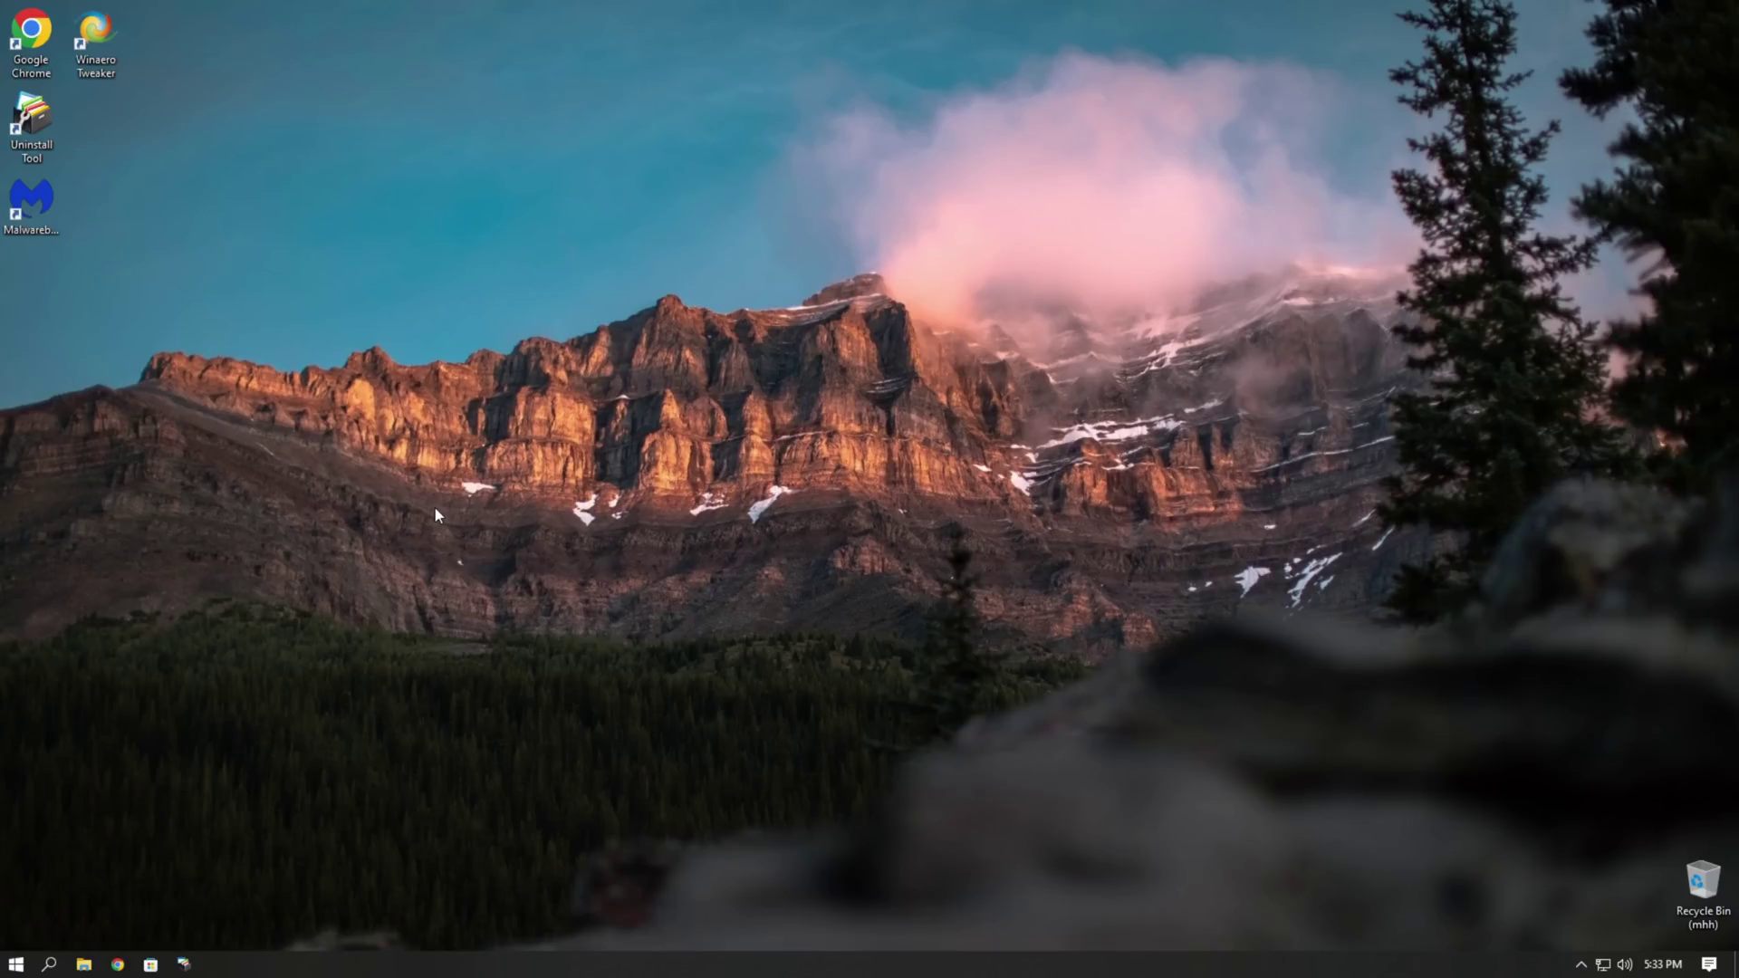
Open the installed programs list with appwiz.cpl
{"action": "key", "text": "super+r"}
{"action": "type", "text": "appwiz.cpl"}
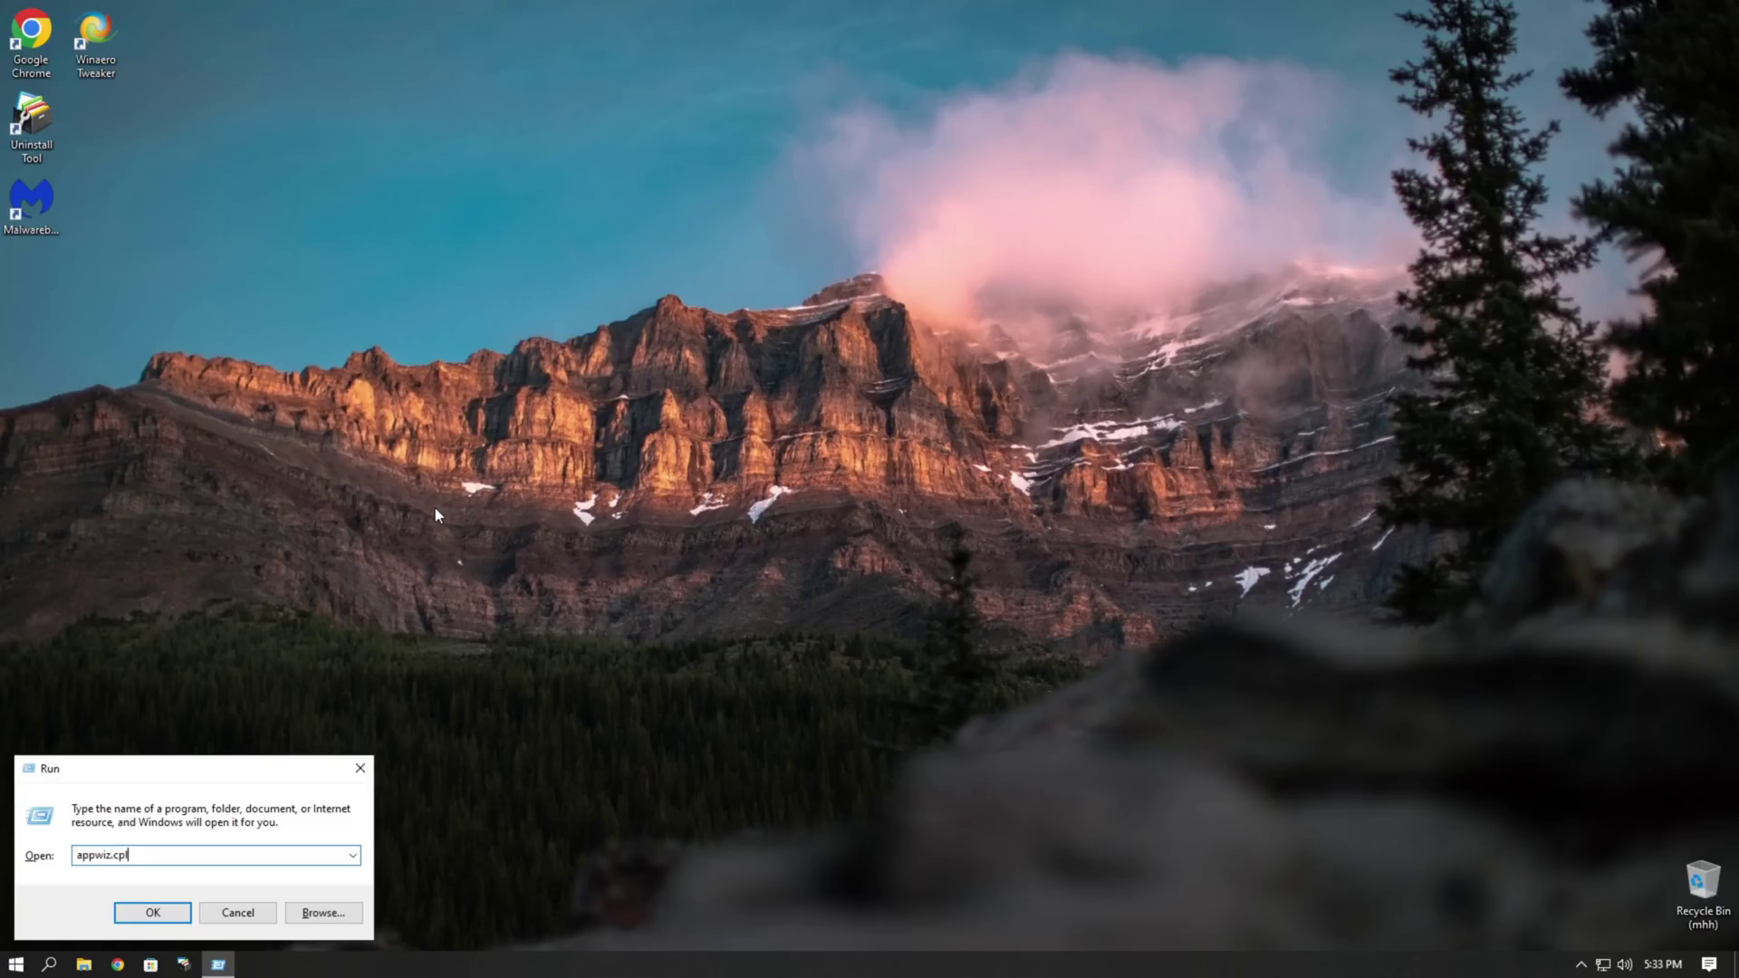
{"action": "key", "text": "Return"}
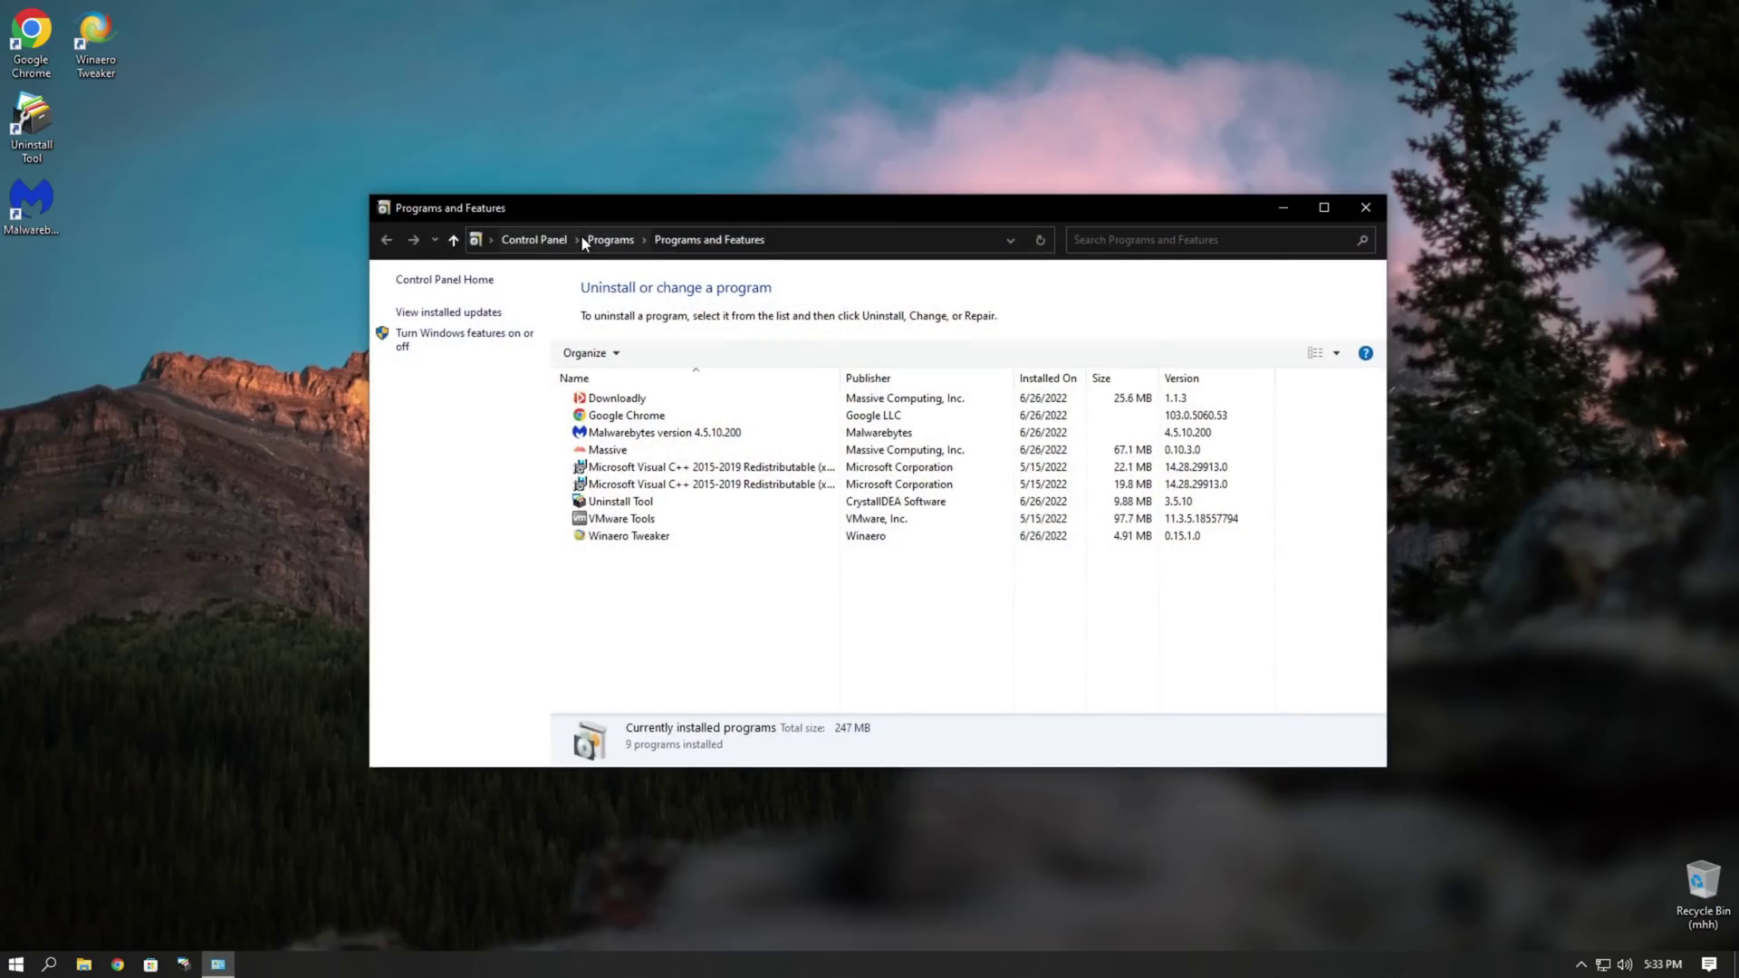
{"action": "left_click", "coordinate": [606, 240]}
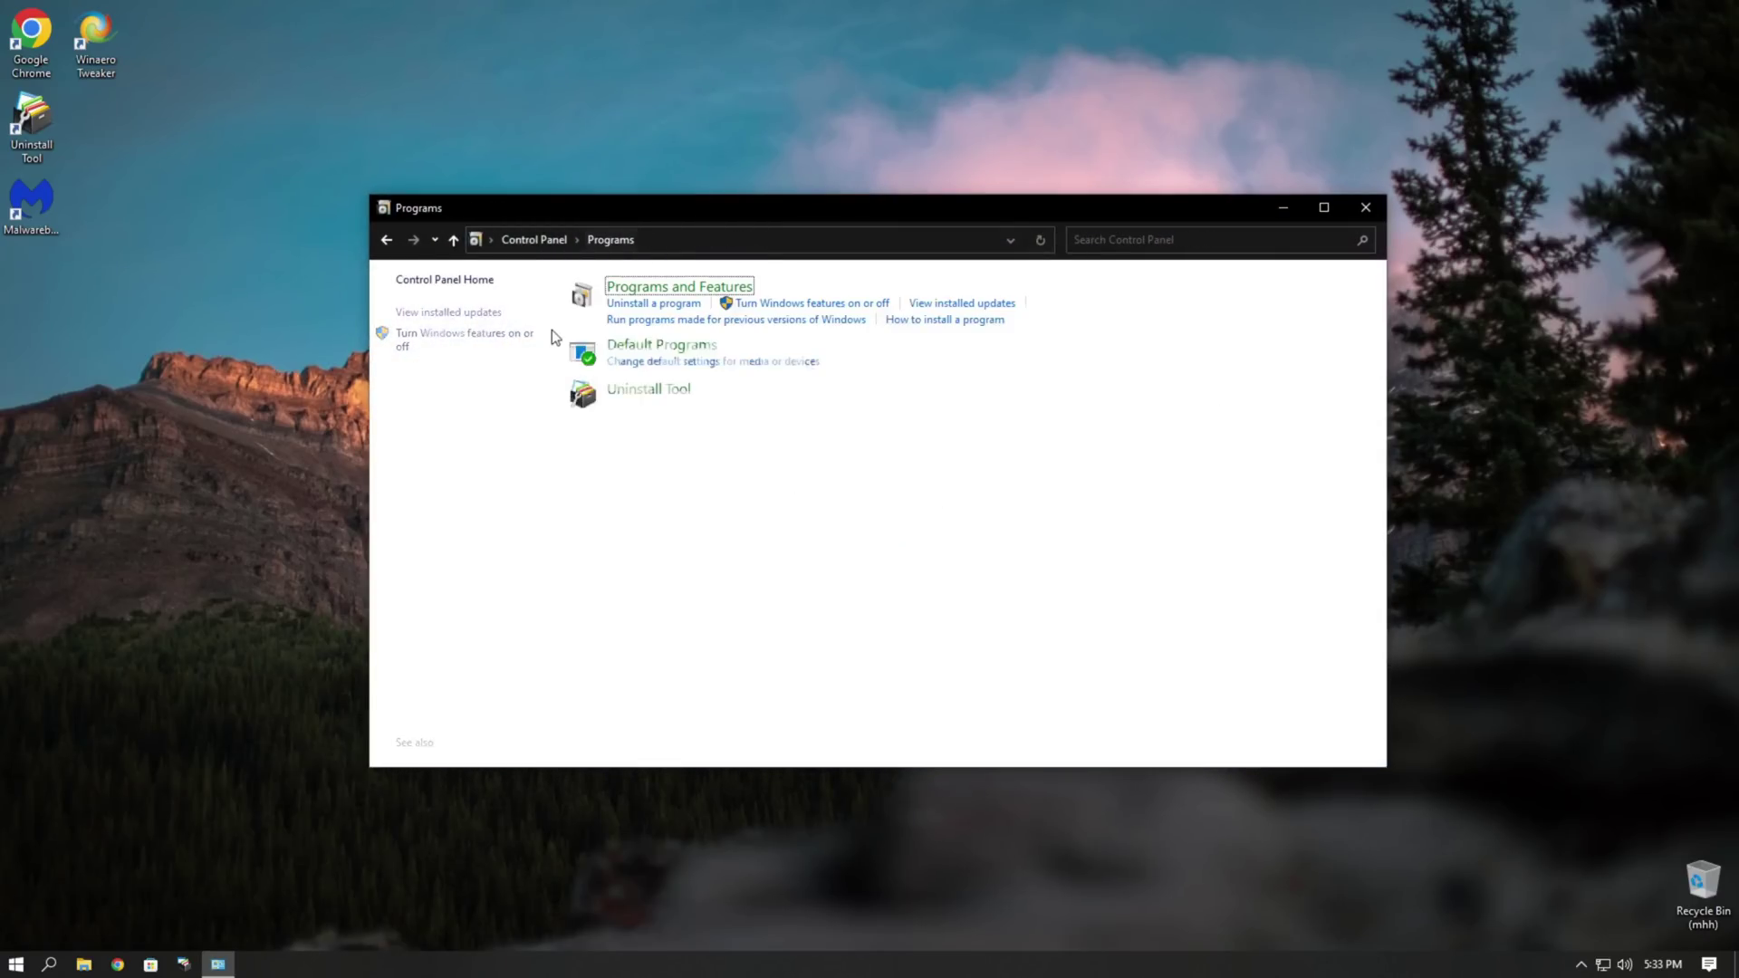
{"action": "left_click", "coordinate": [533, 239]}
{"action": "left_click", "coordinate": [636, 540]}
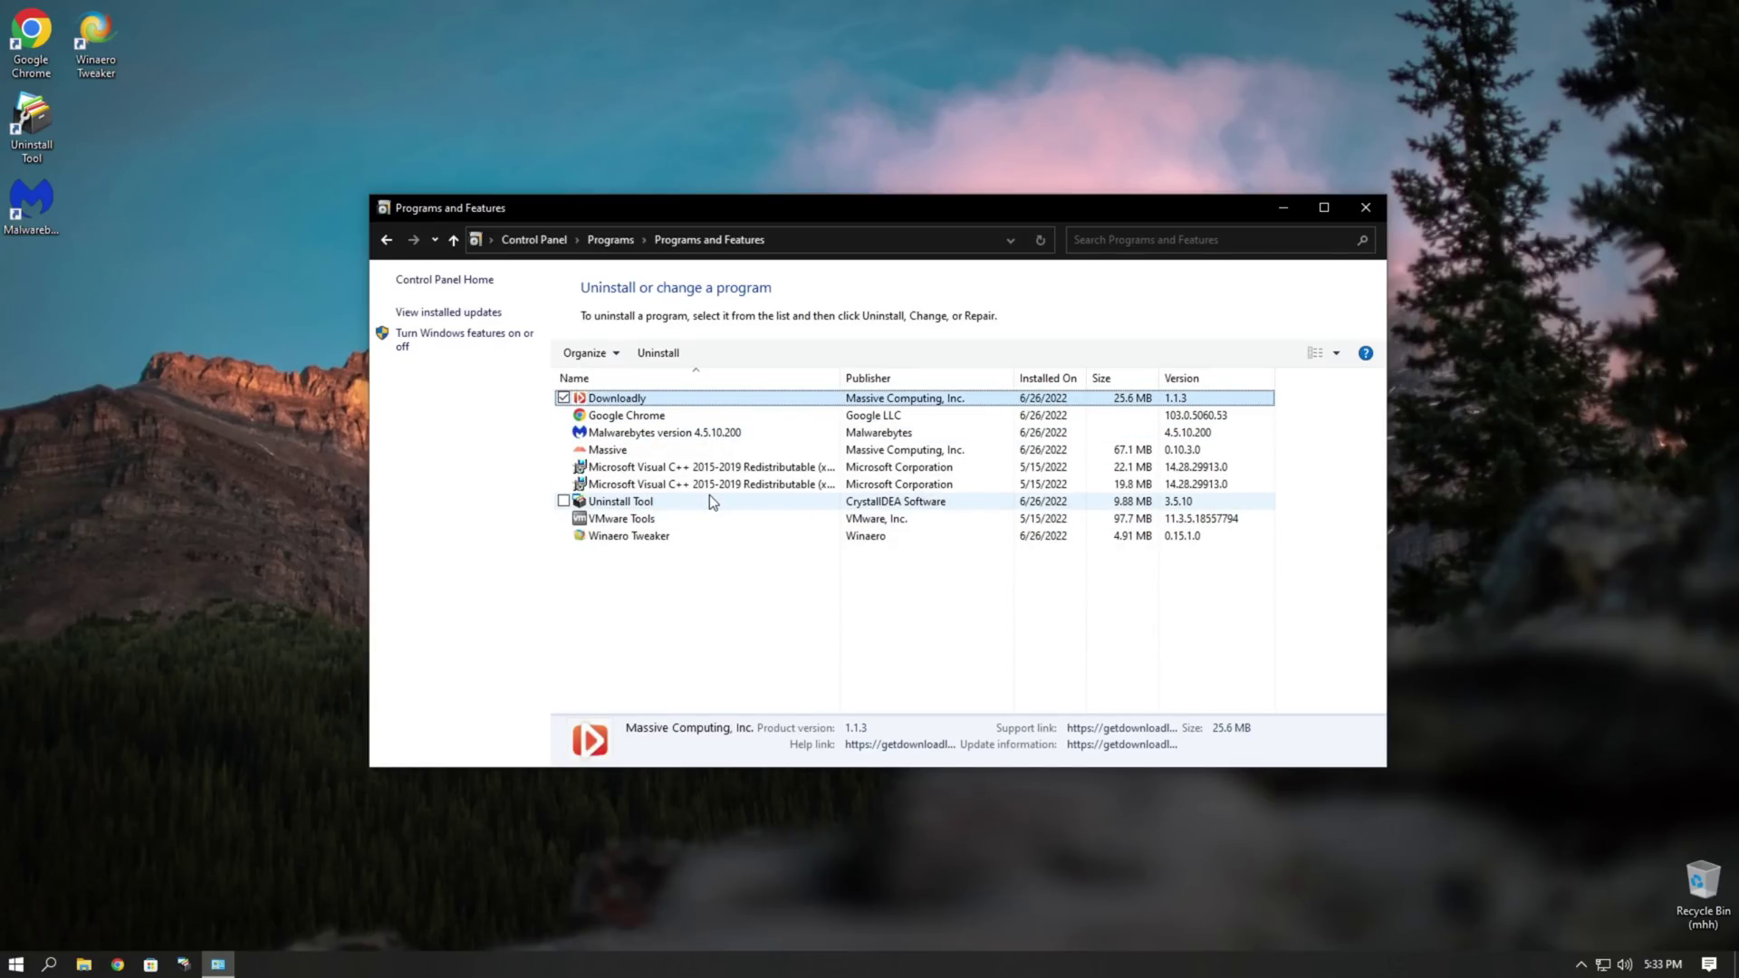
Uninstall Downloadly along with Massive, giving Other as the reason, and close the window
{"action": "left_click", "coordinate": [664, 357]}
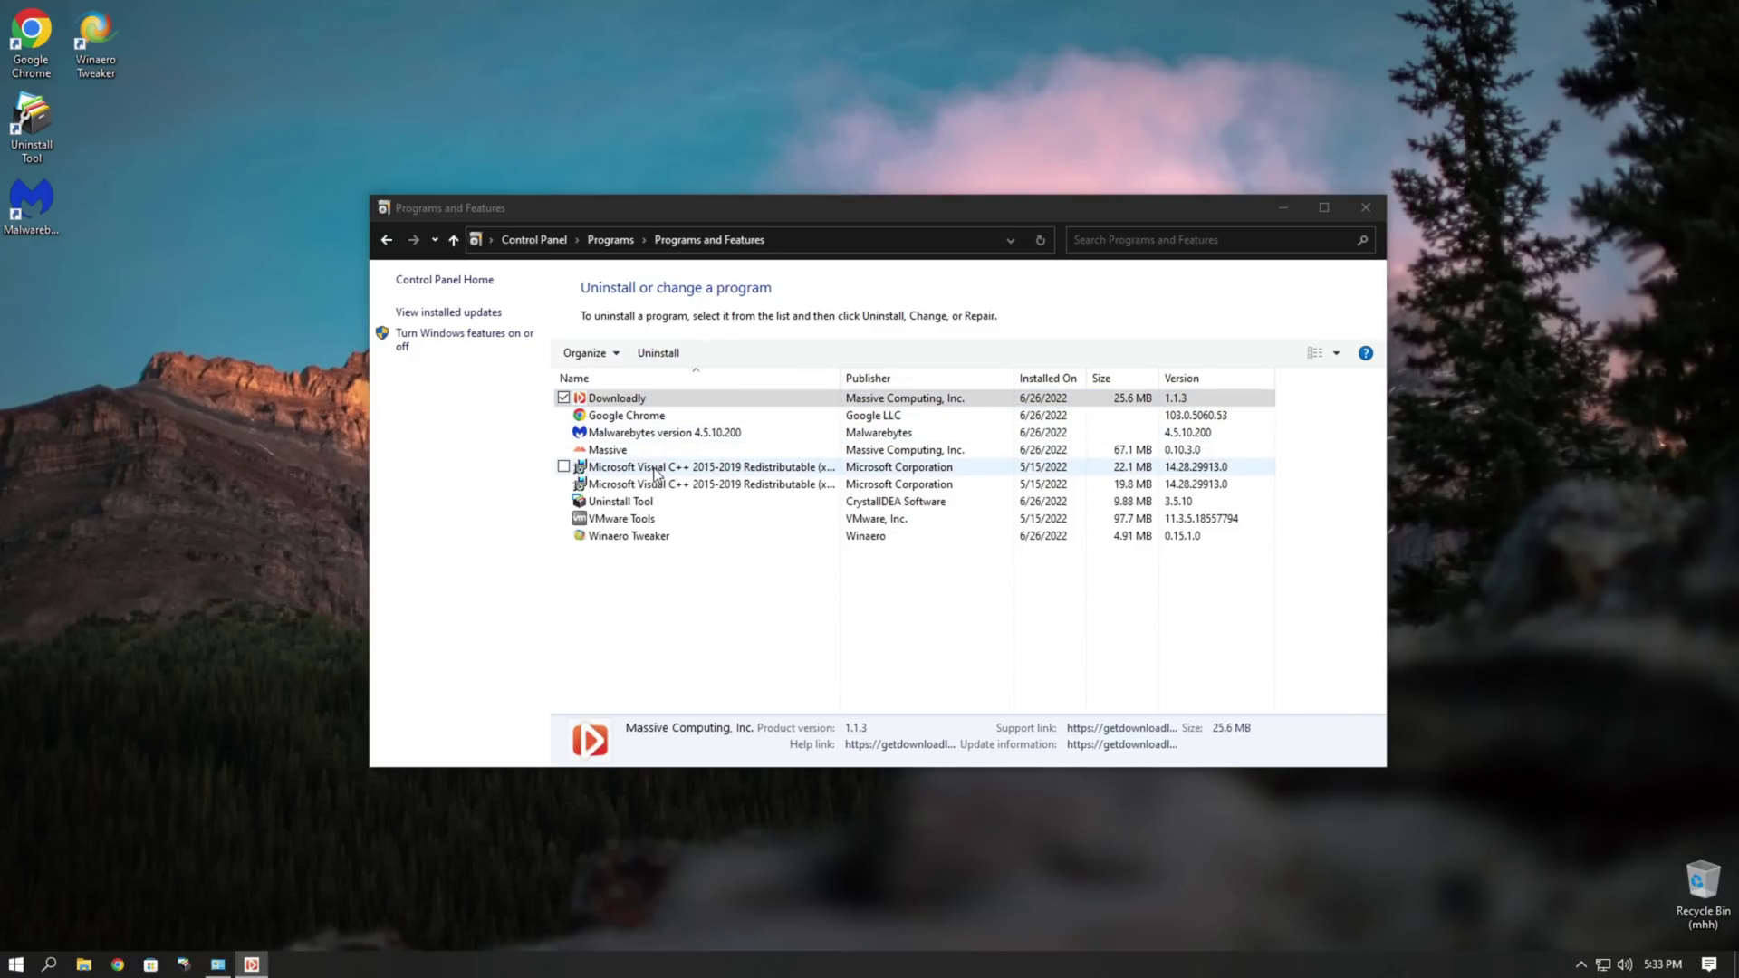
{"action": "left_click", "coordinate": [956, 553]}
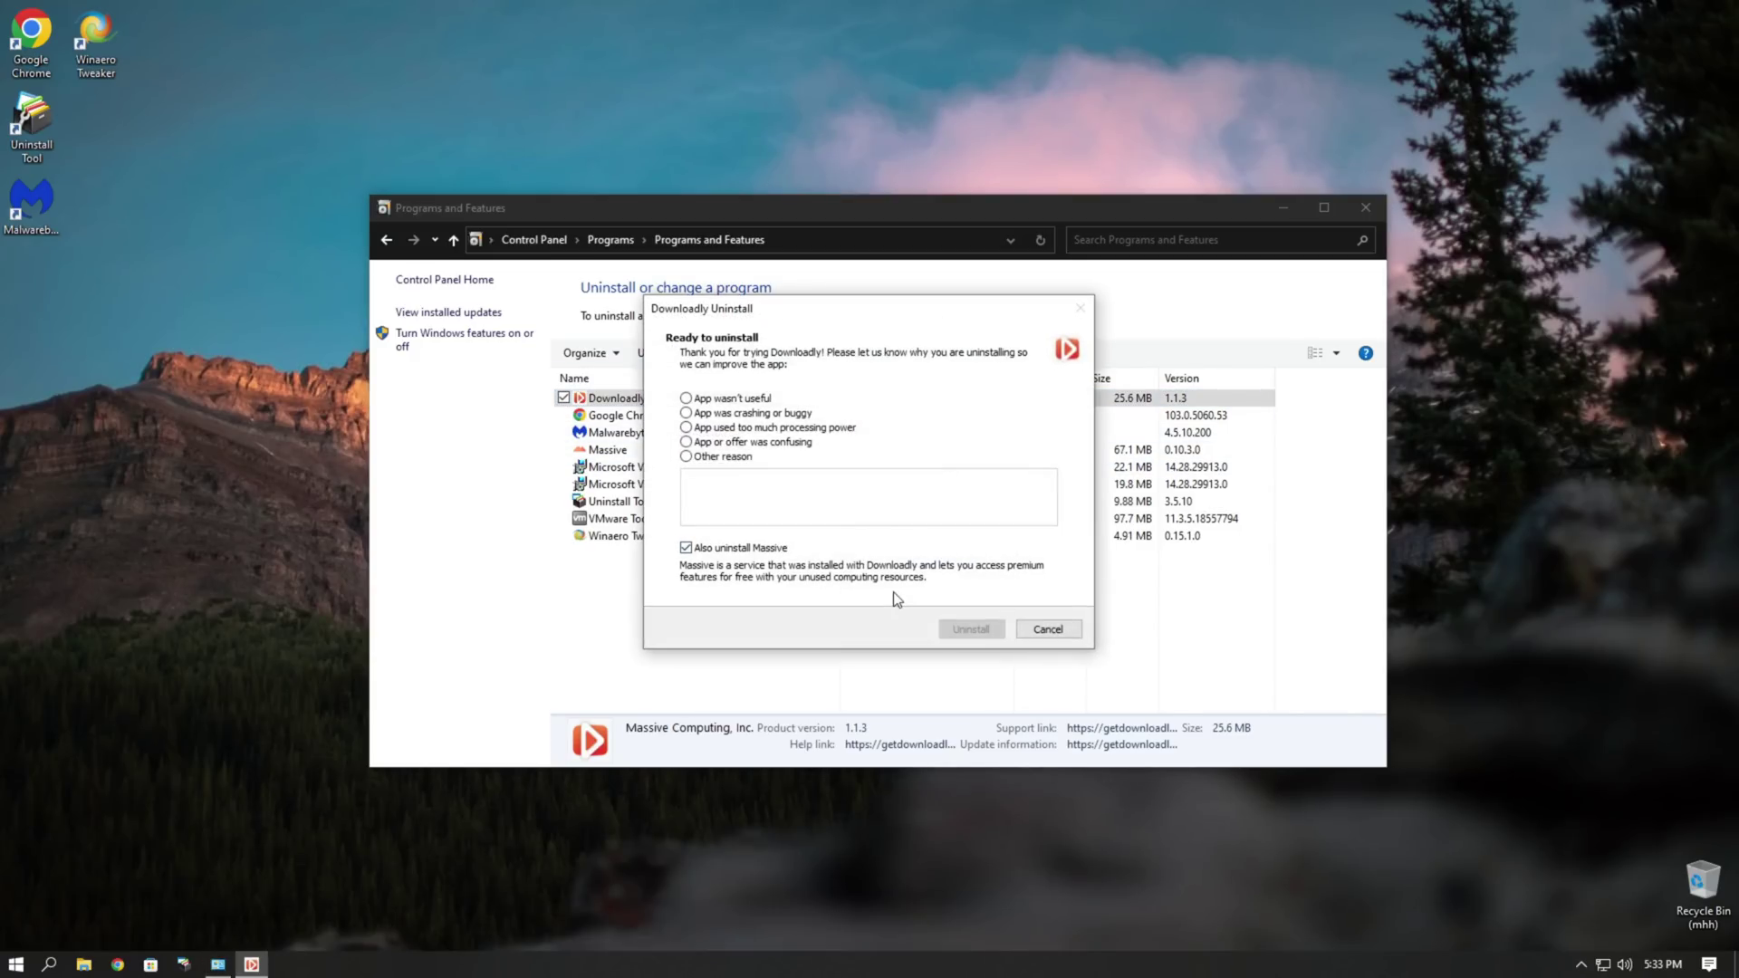
{"action": "left_click", "coordinate": [710, 458]}
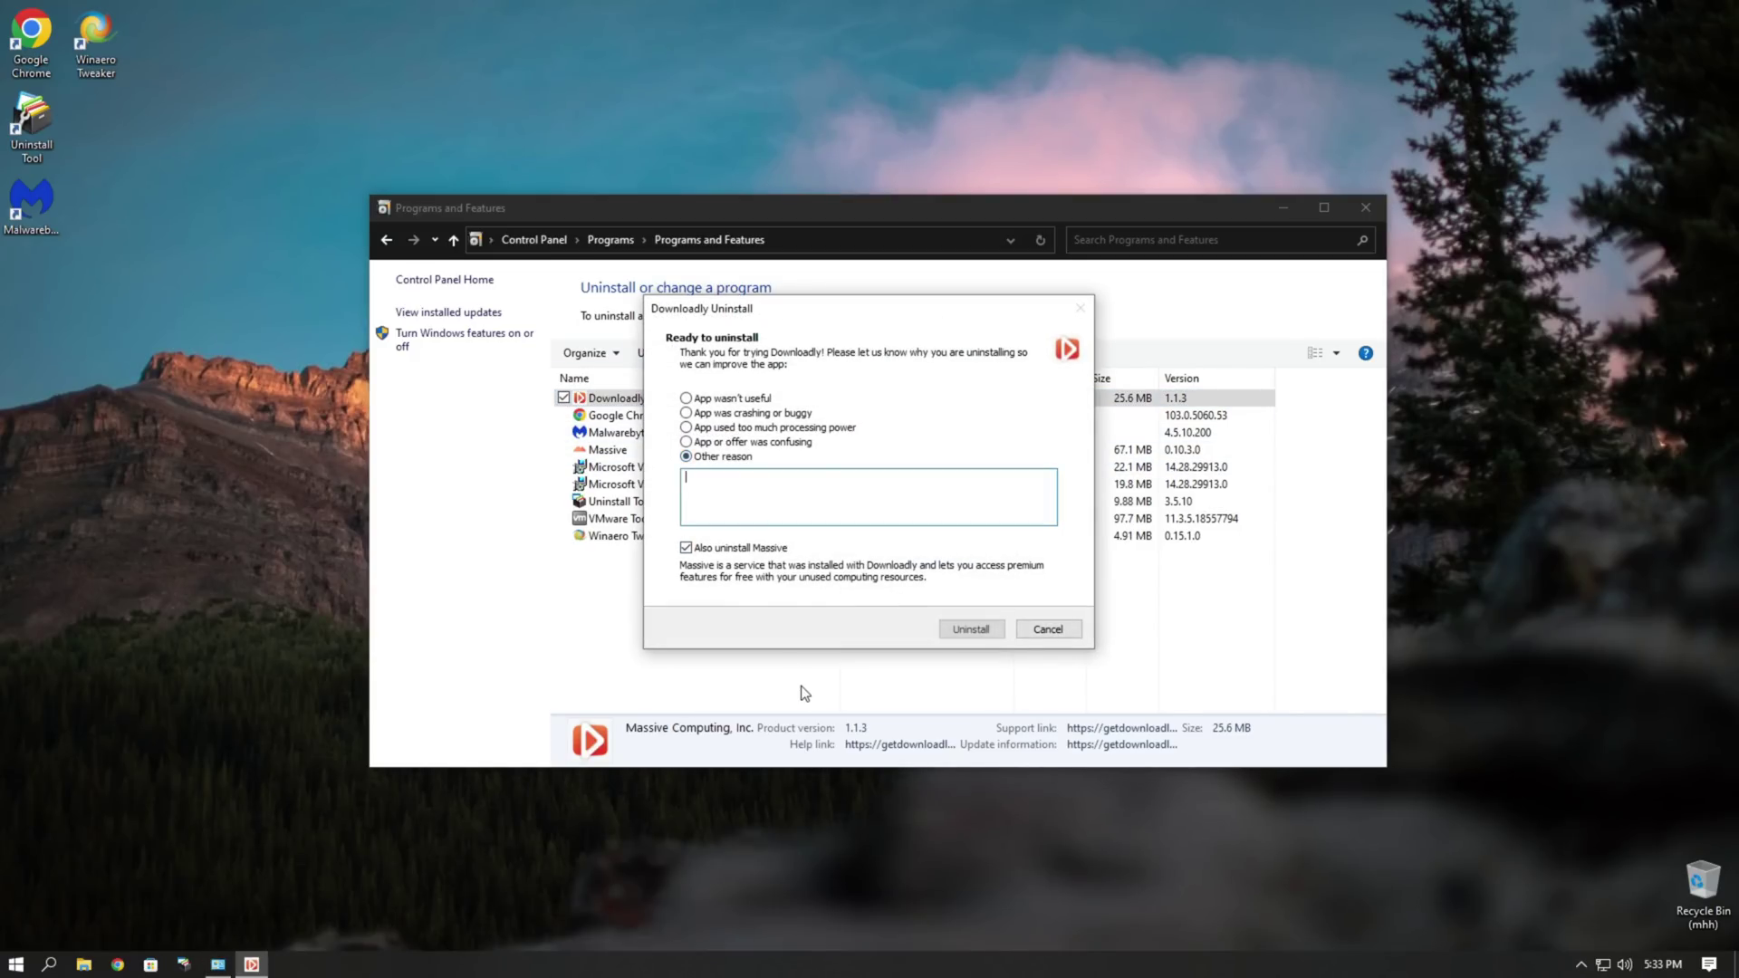
{"action": "left_click", "coordinate": [965, 630]}
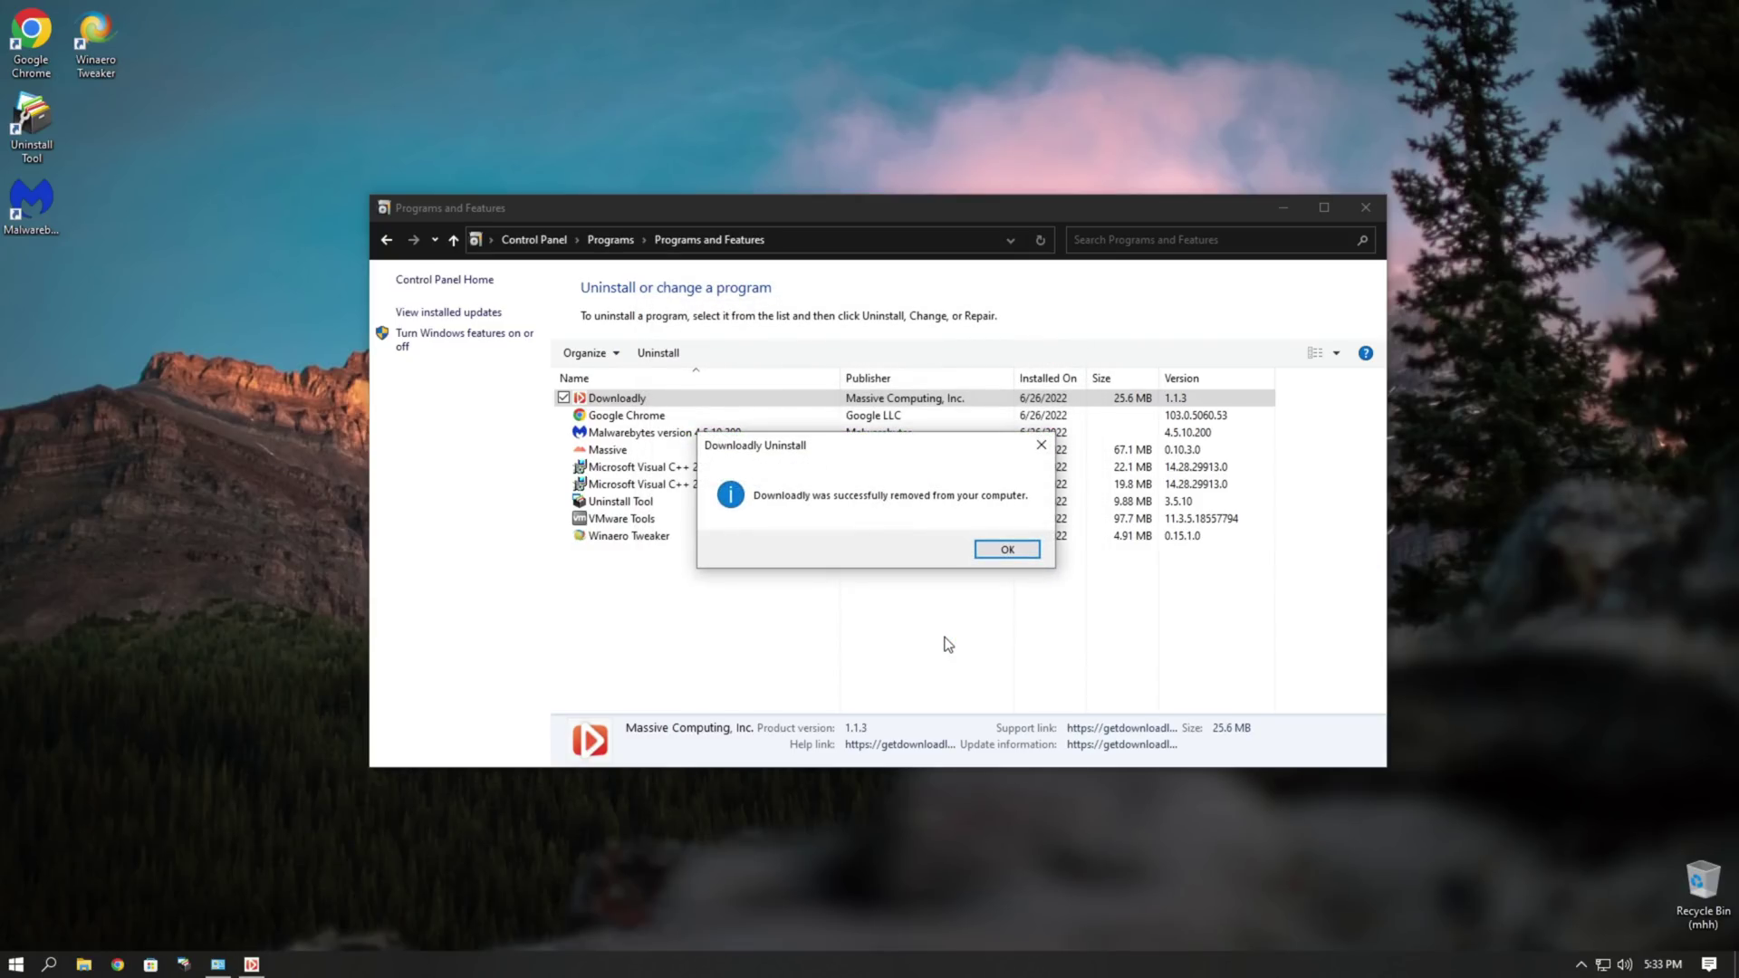
{"action": "left_click", "coordinate": [1003, 549]}
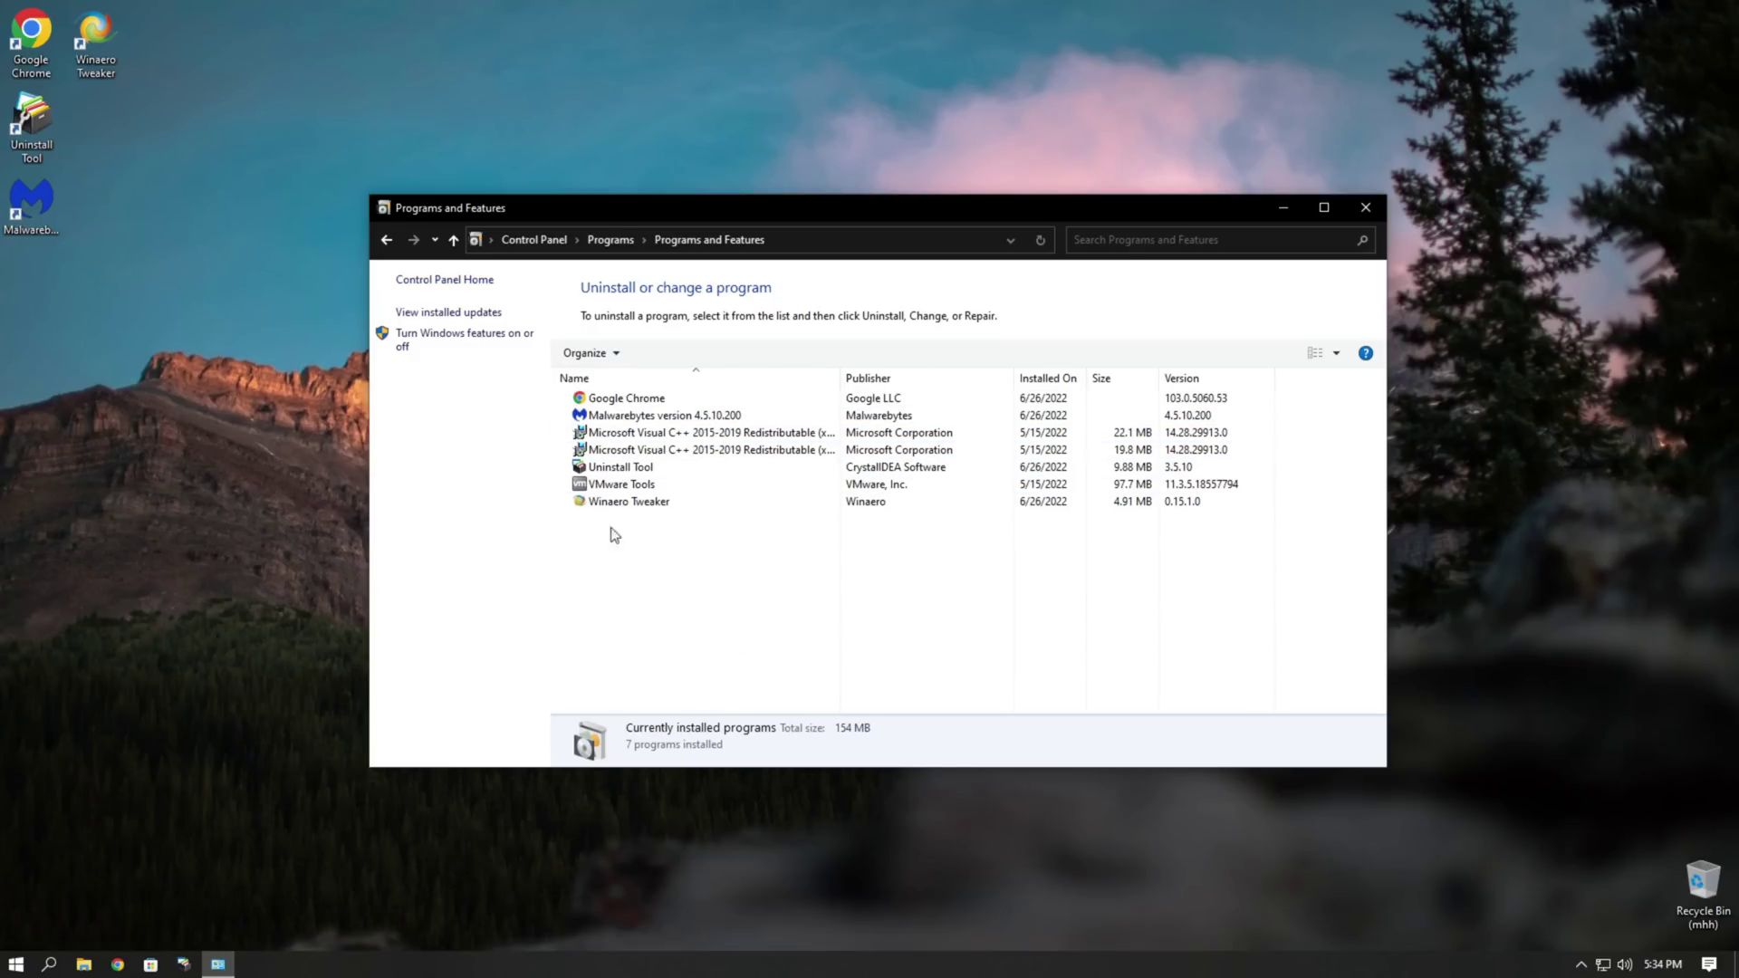
{"action": "left_click", "coordinate": [1364, 205]}
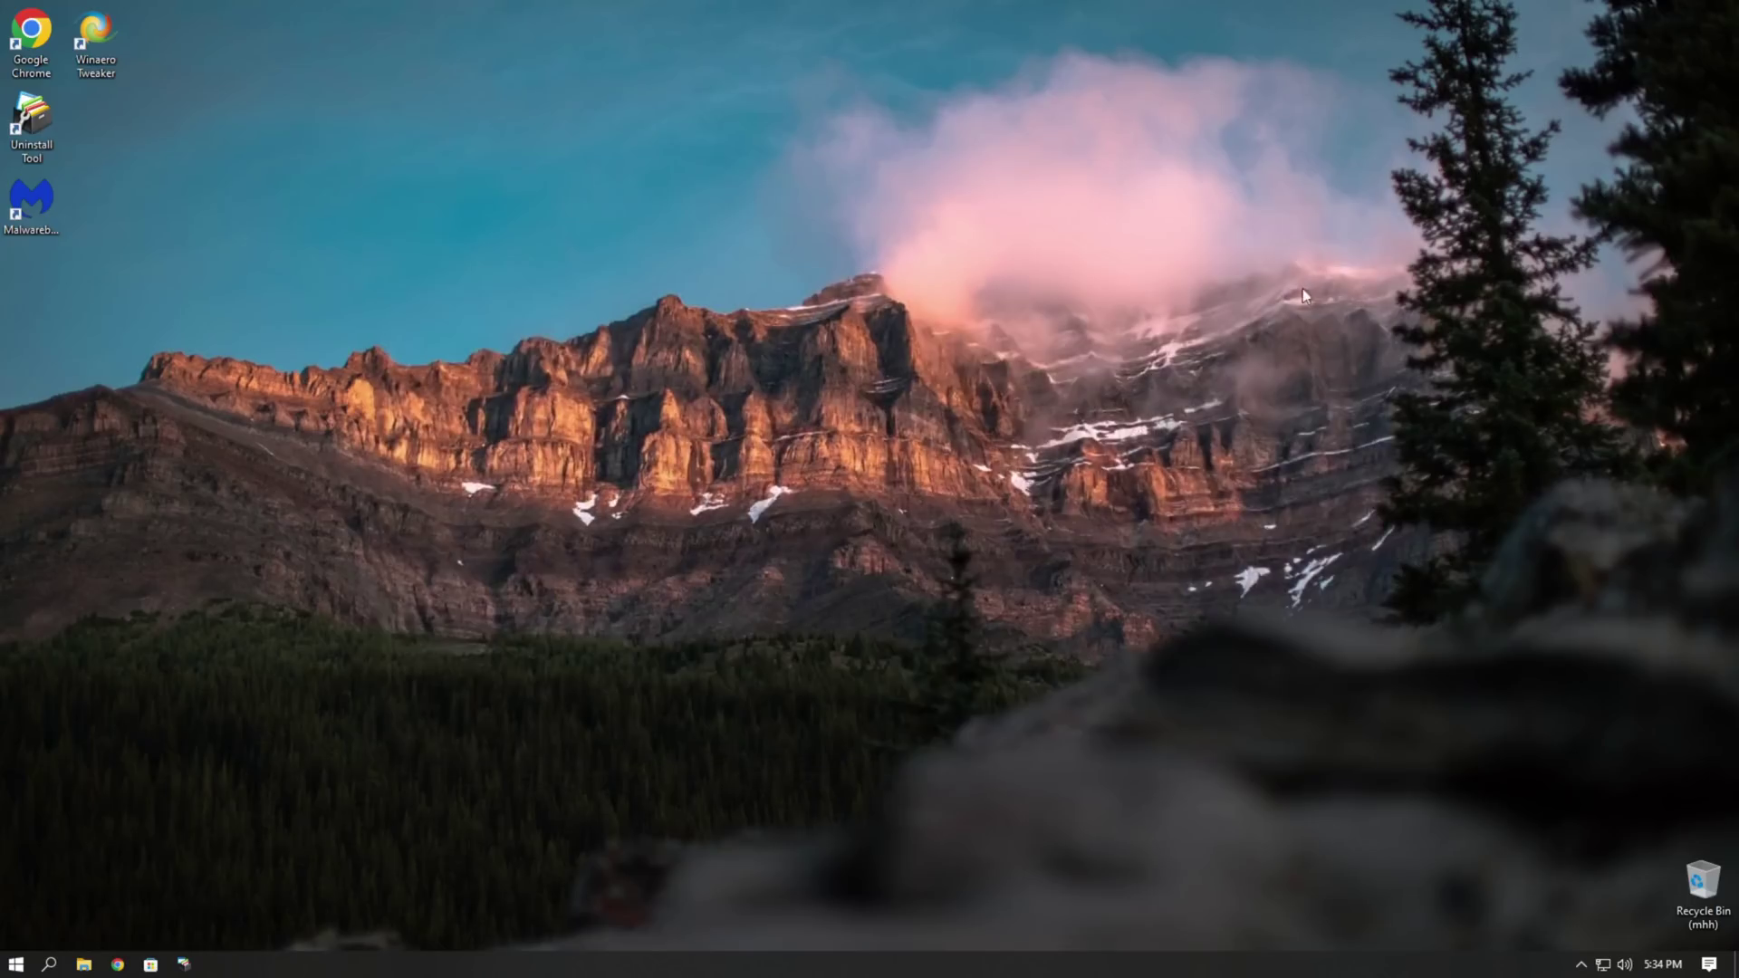